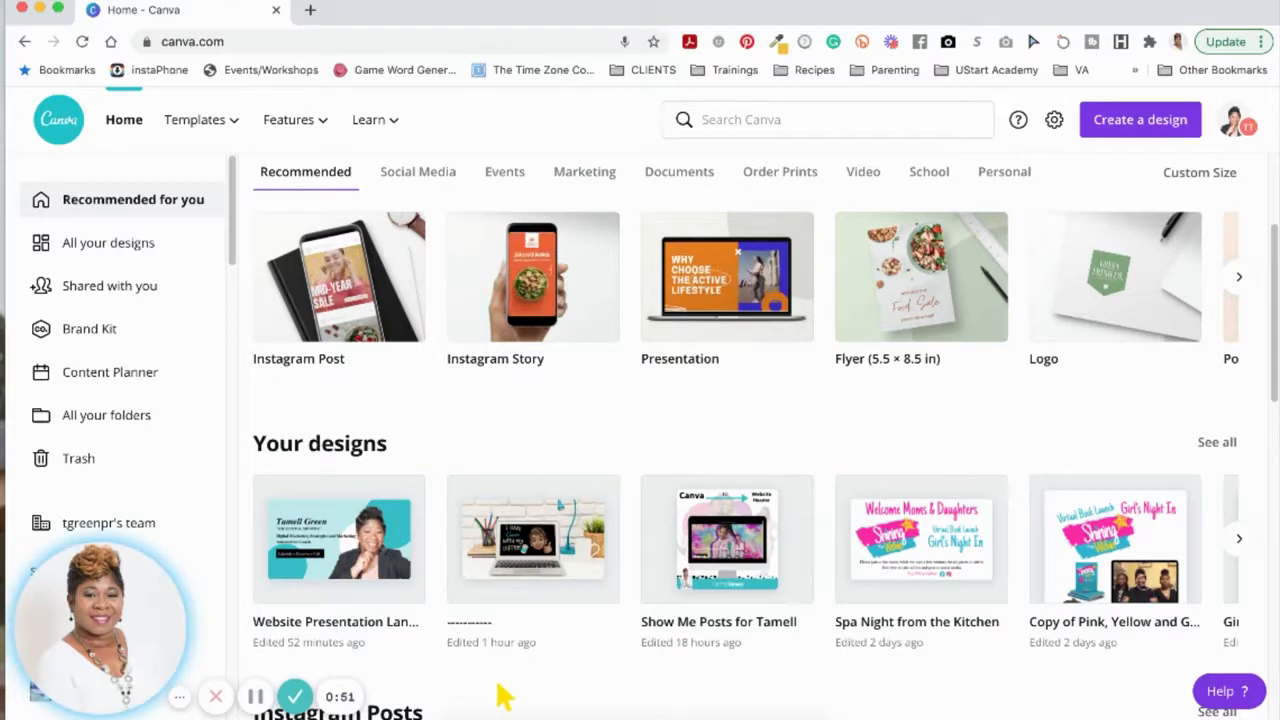
Step: Open the existing "Website Presentation Landing Page" design from the recent designs on the home page
click(180, 699)
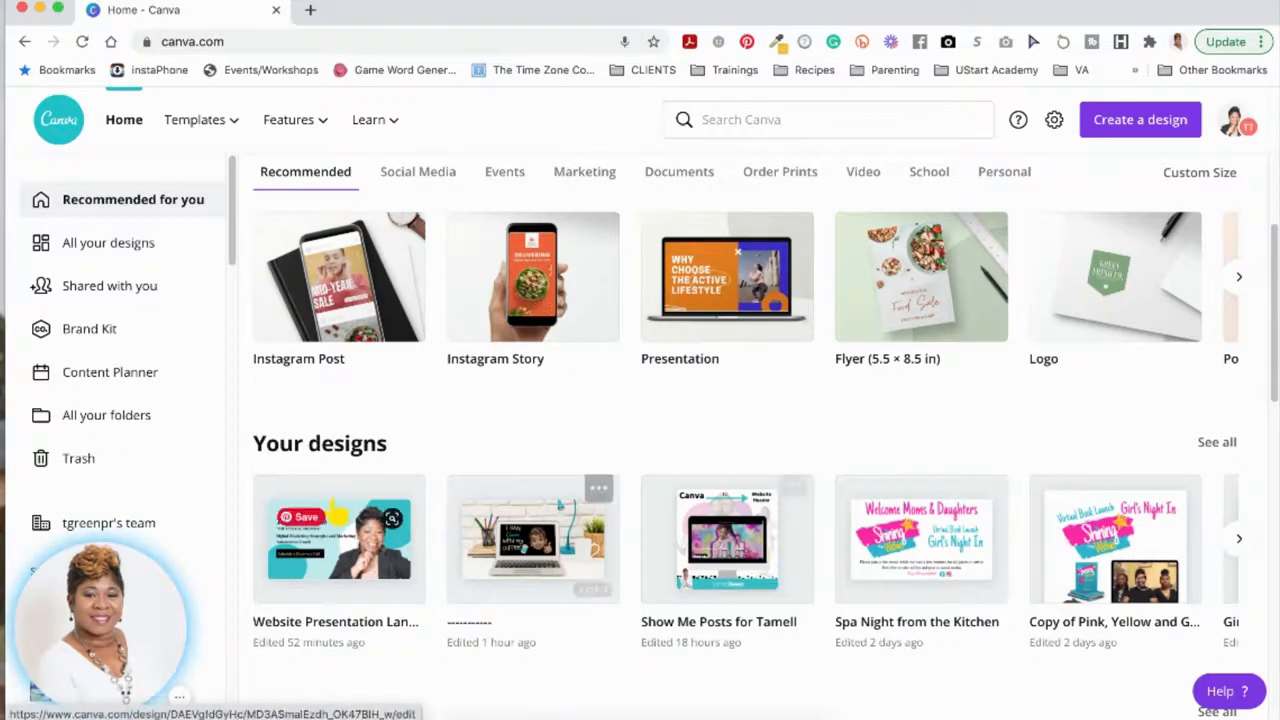
scroll(483, 487, up, 3)
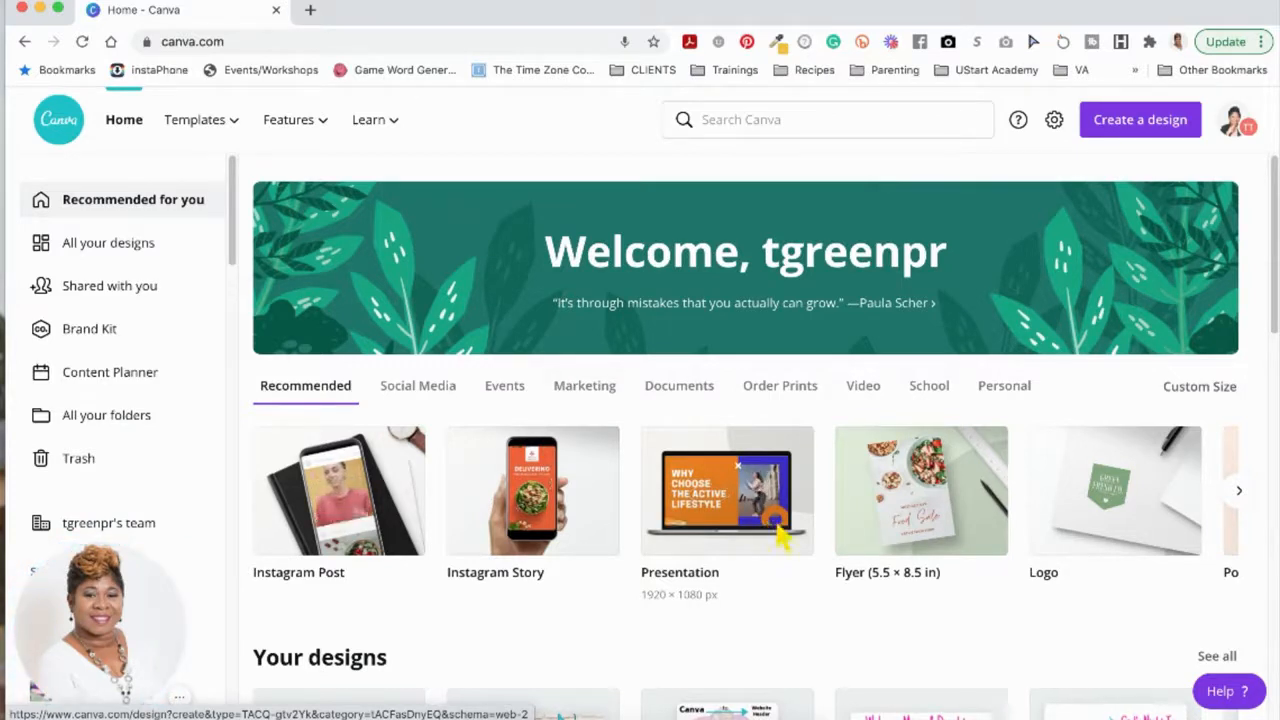
mouse_move(778, 530)
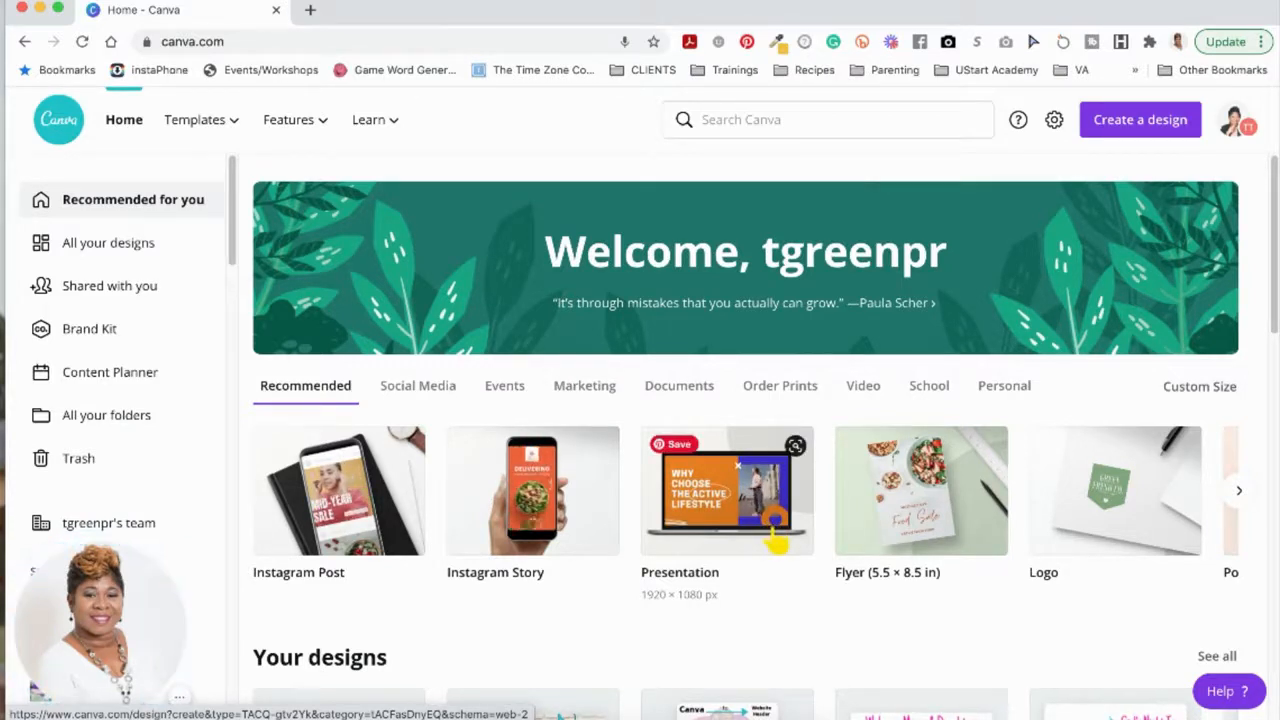
scroll(607, 652, down, 1)
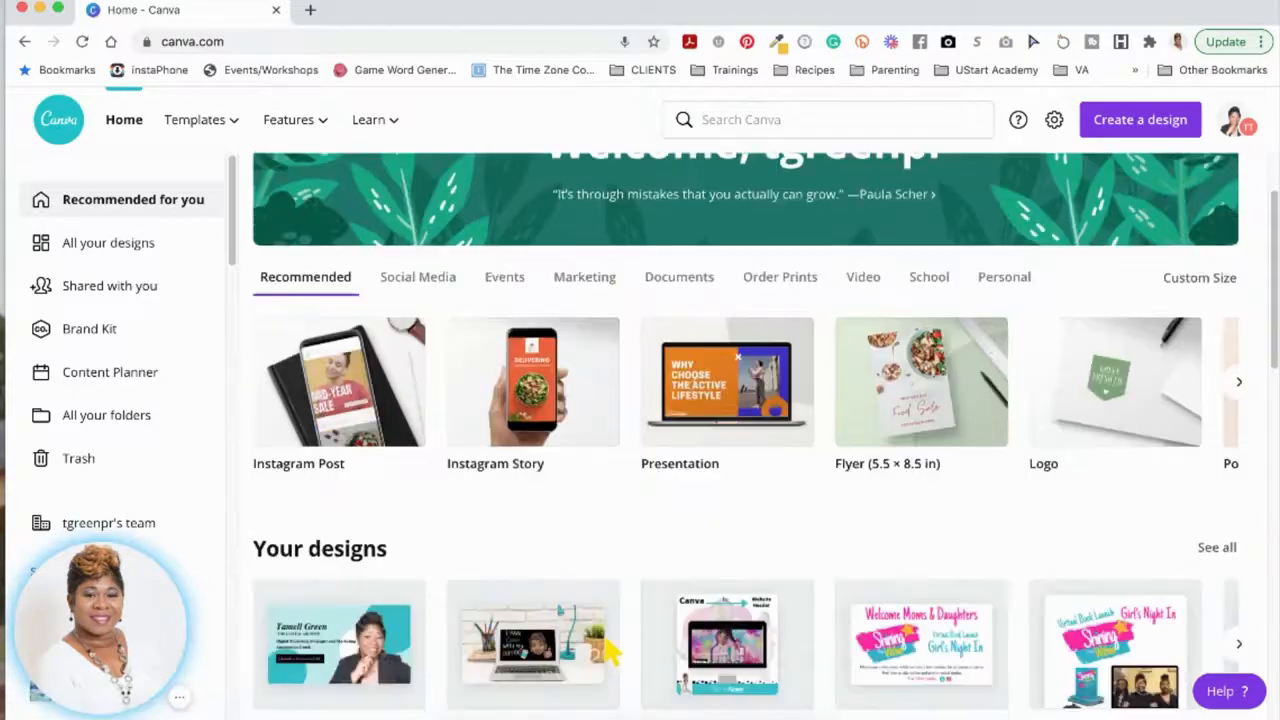
scroll(605, 655, down, 1)
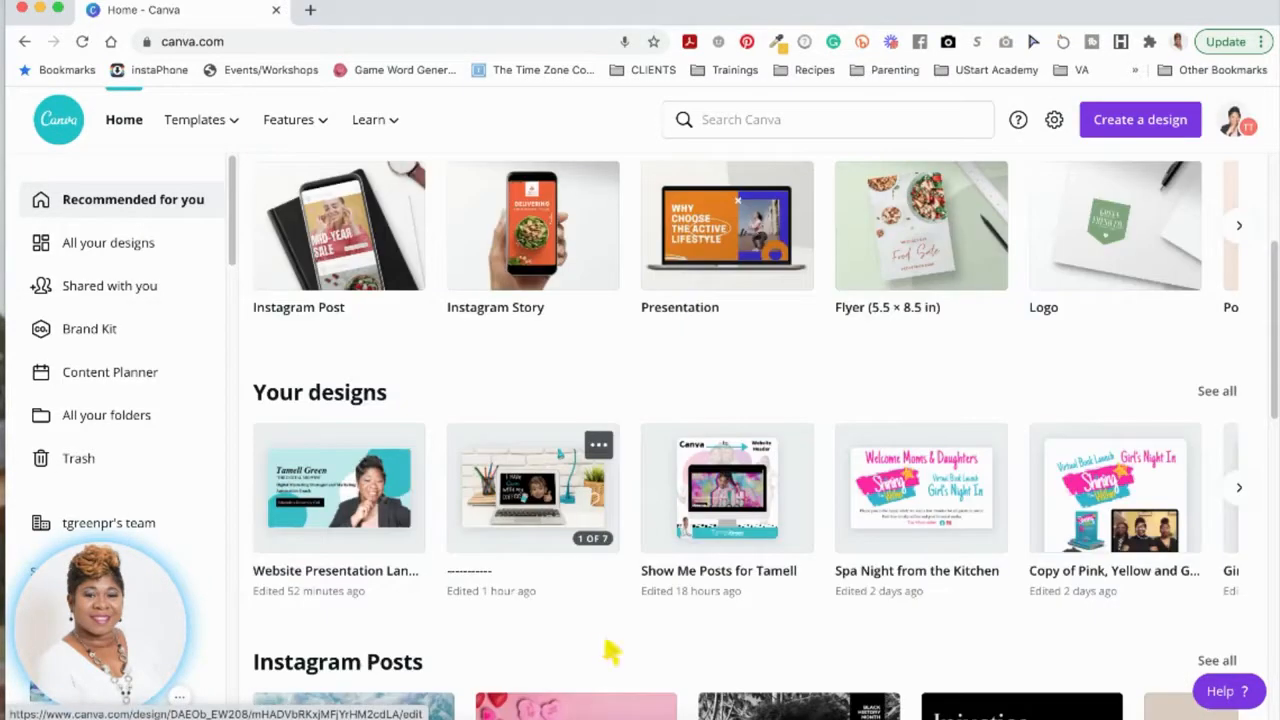
click(335, 530)
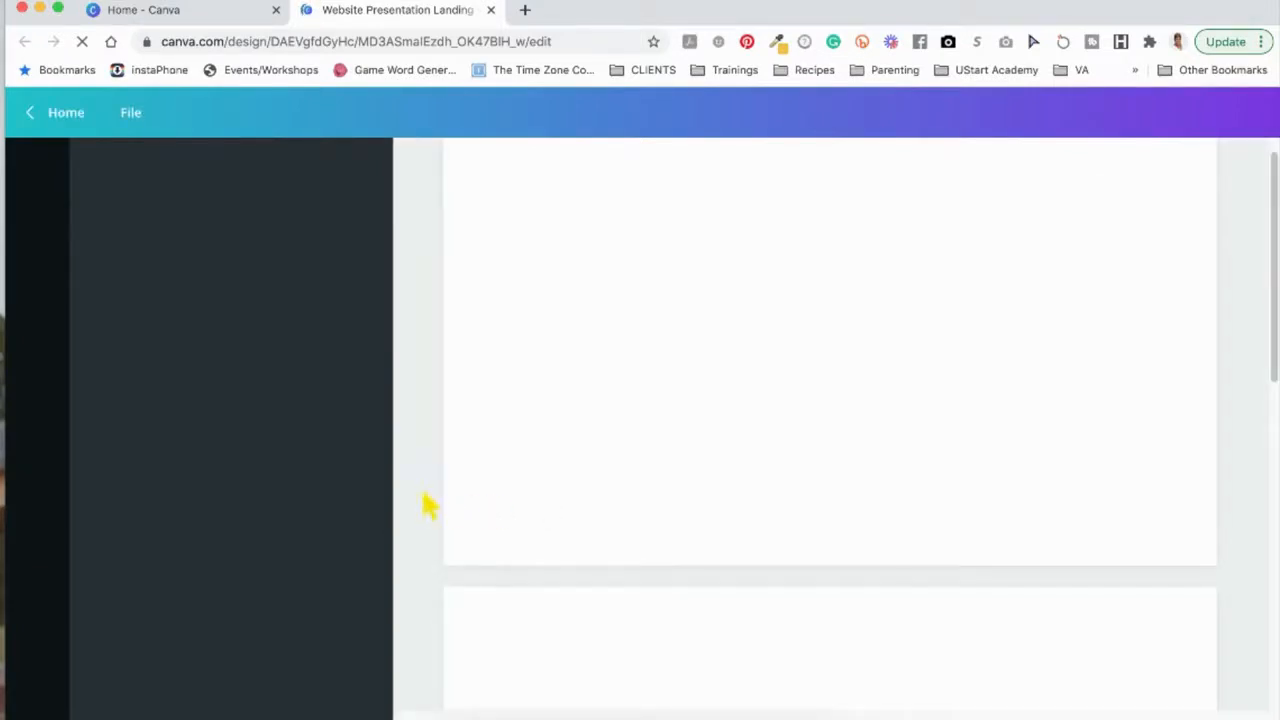
Step: Delete the extra pages so only the light teal first page remains, and collapse the templates side area
scroll(1052, 583, down, 3)
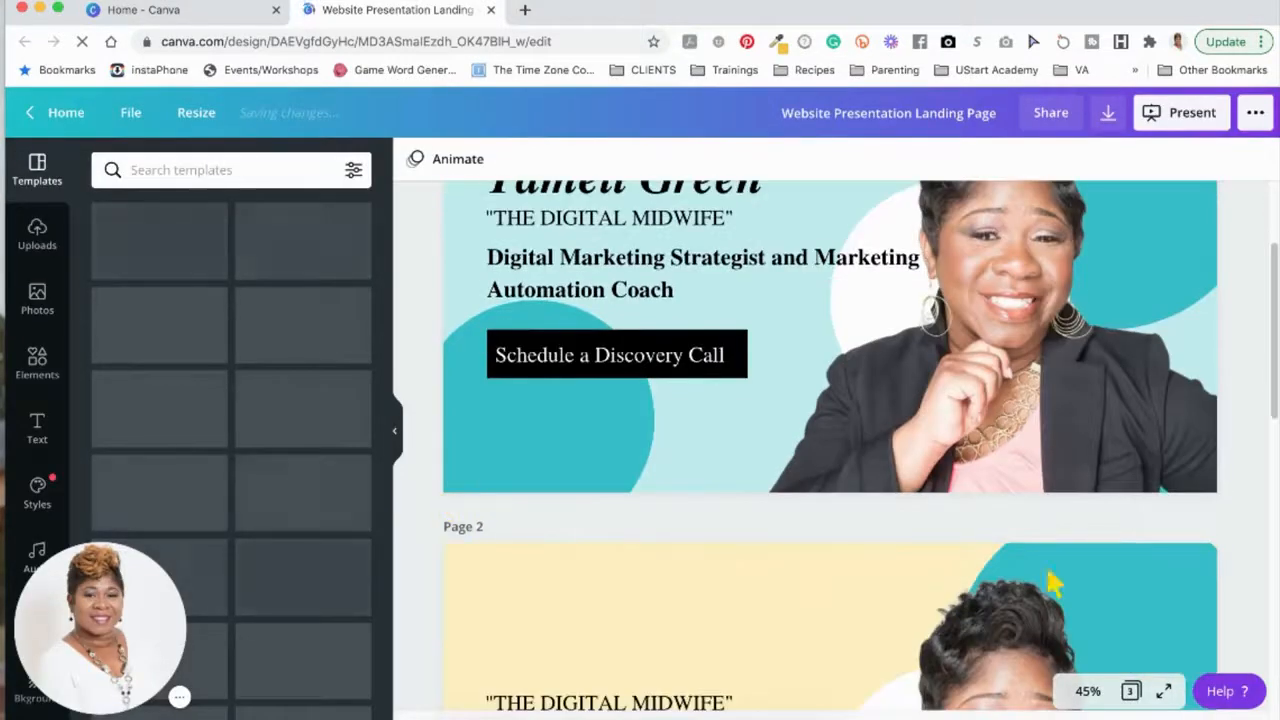
click(1169, 528)
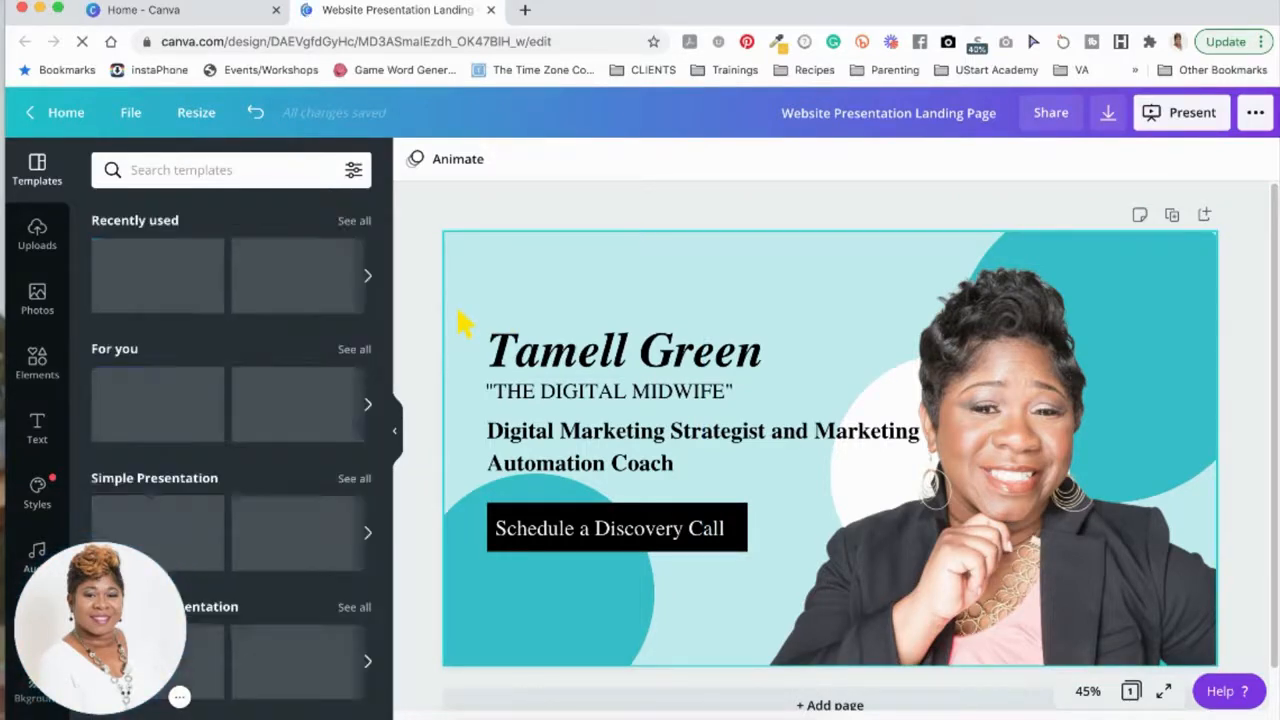
click(394, 432)
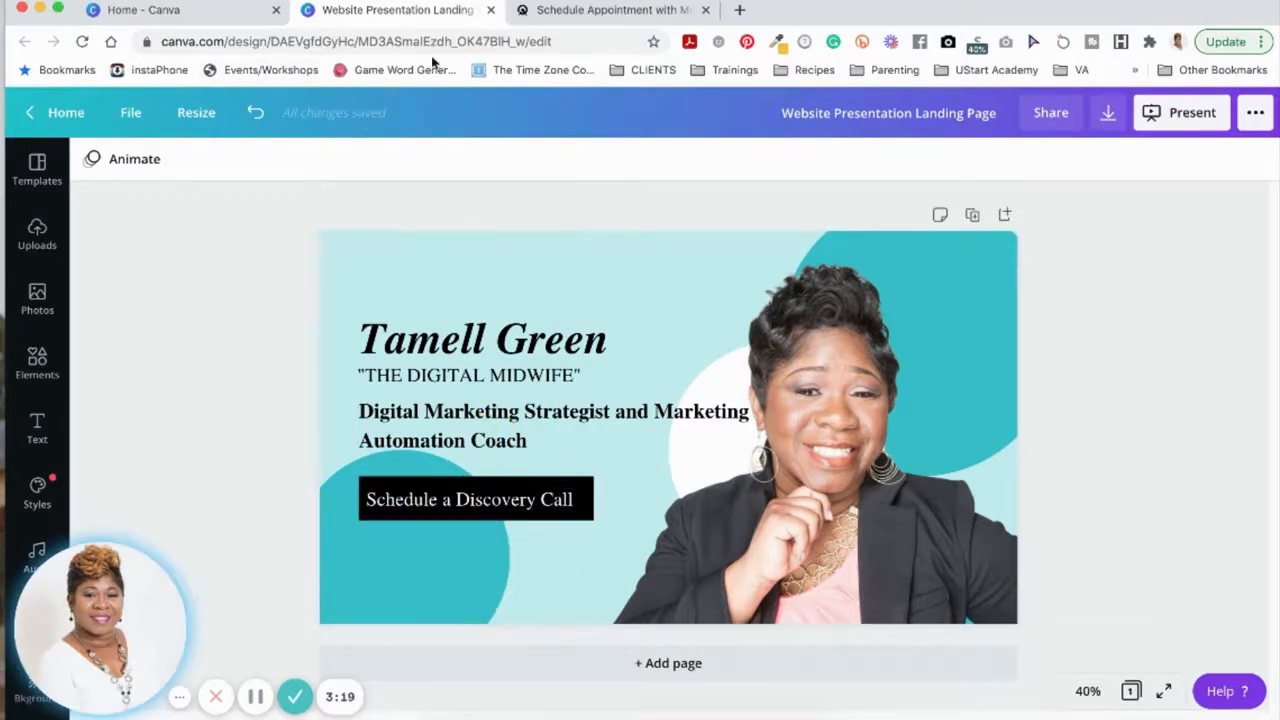
Step: Copy the web address of the Discovery Call appointment page and return to the landing page design
click(590, 14)
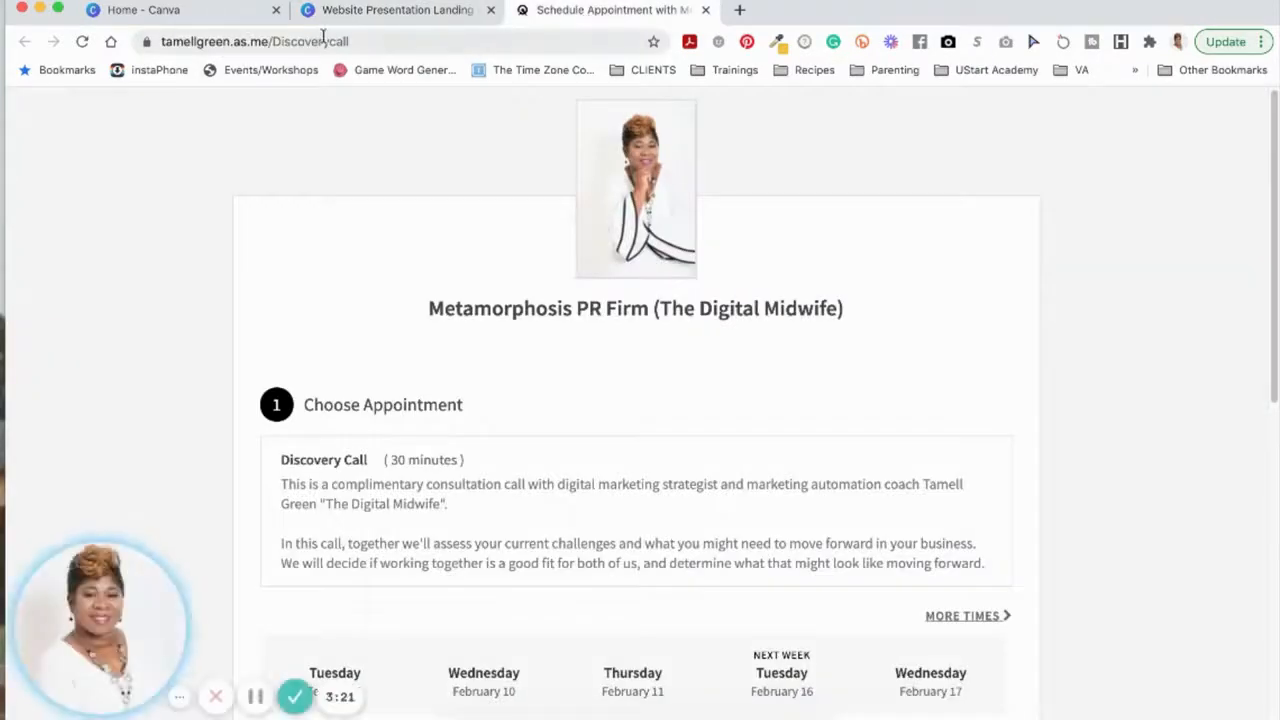
click(322, 38)
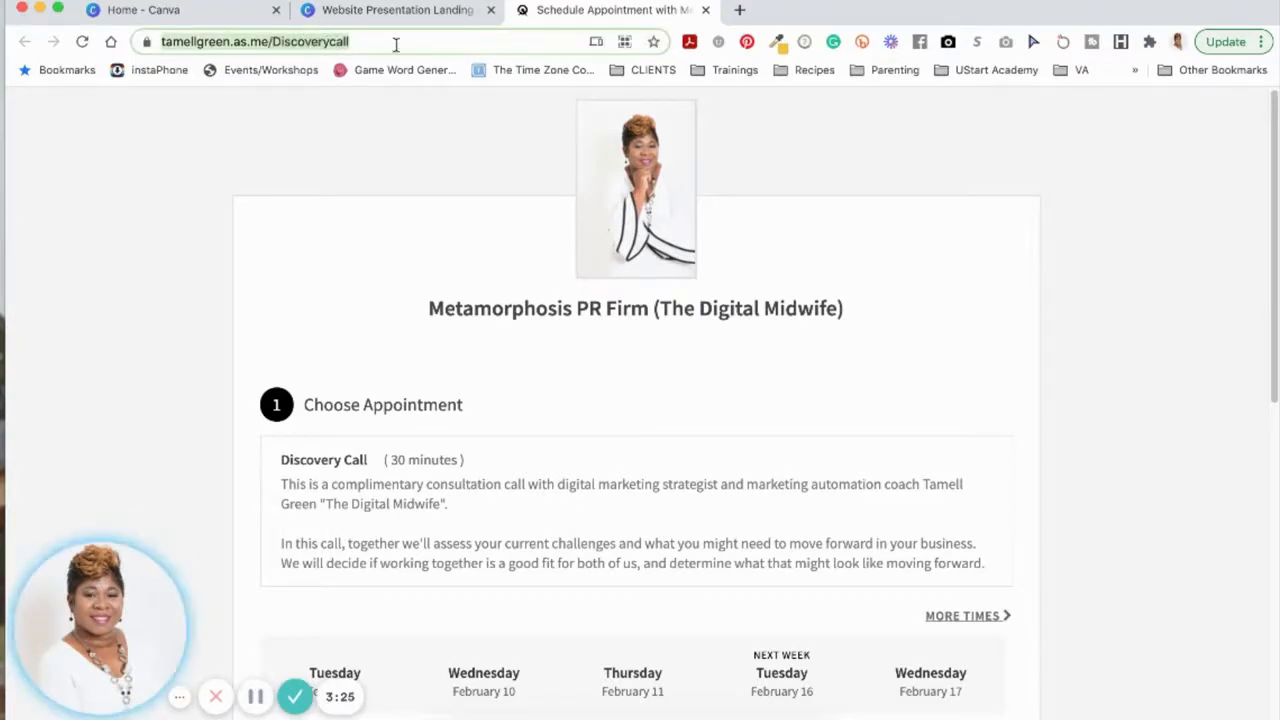
right_click(322, 44)
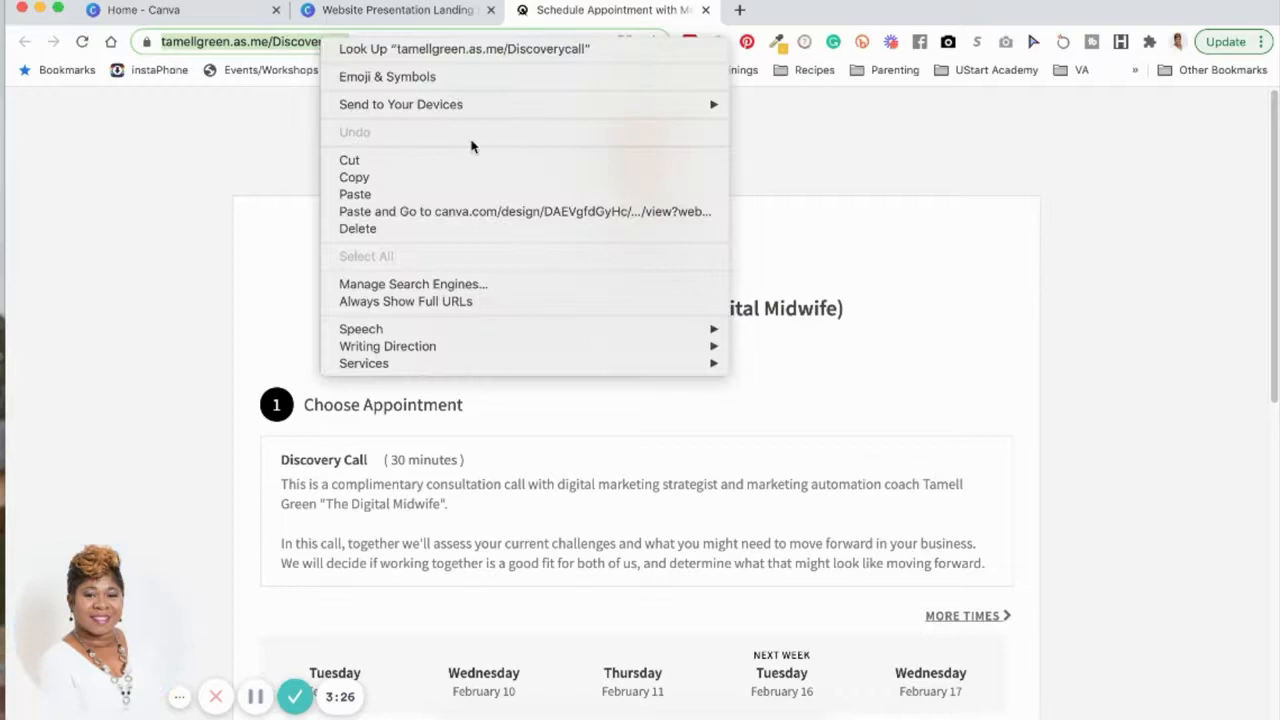
click(360, 180)
click(405, 26)
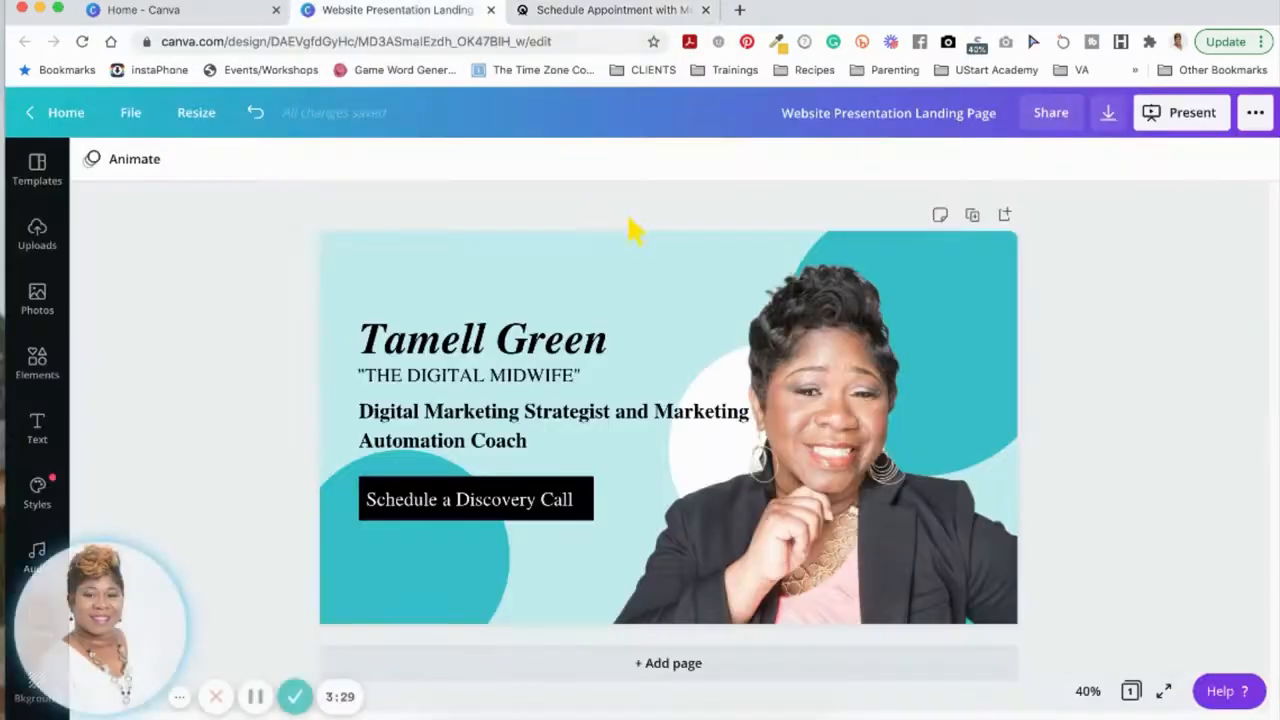
Step: Link the "Schedule a Discovery Call" text to the copied appointment page address
click(466, 509)
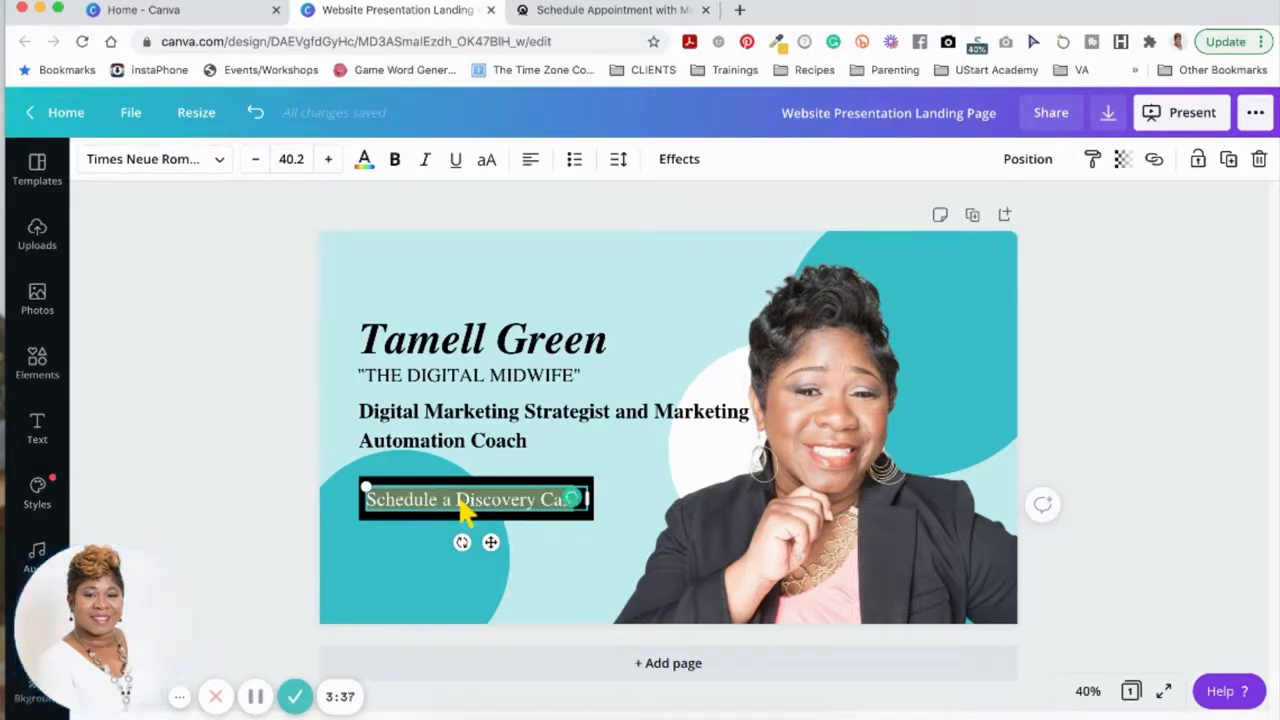
click(274, 517)
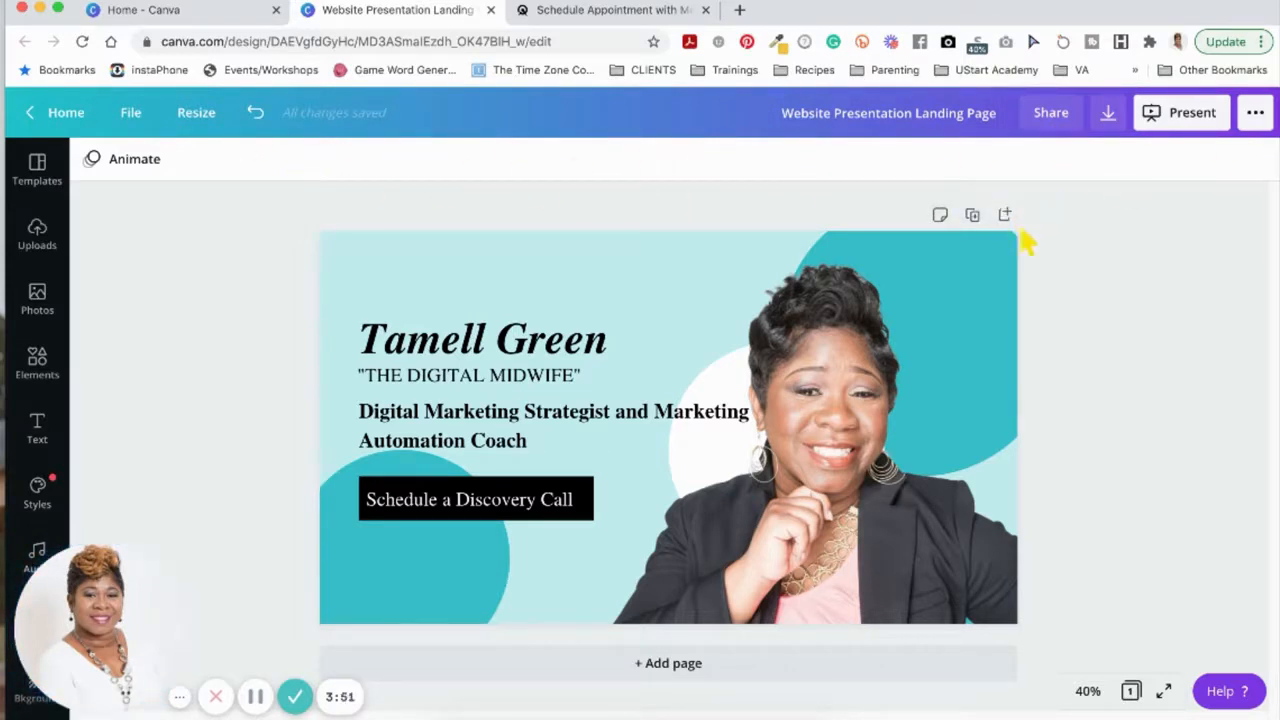
click(420, 507)
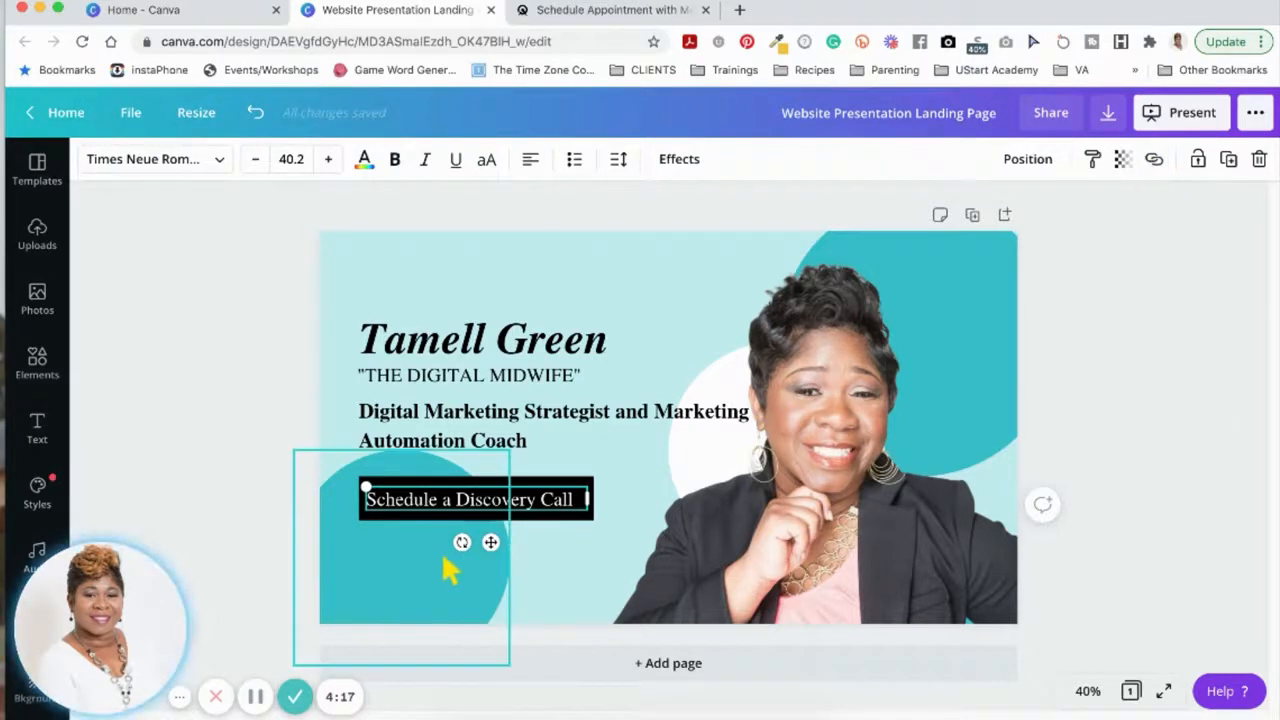
click(547, 498)
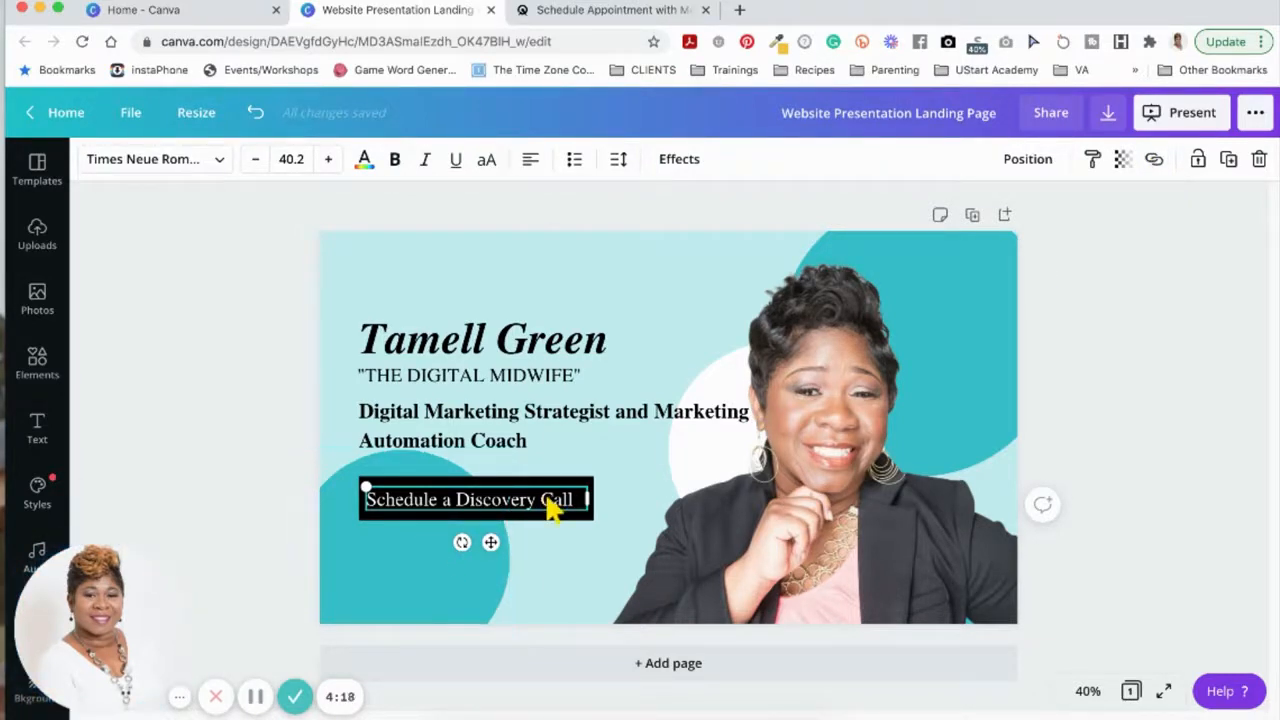
triple_click(553, 505)
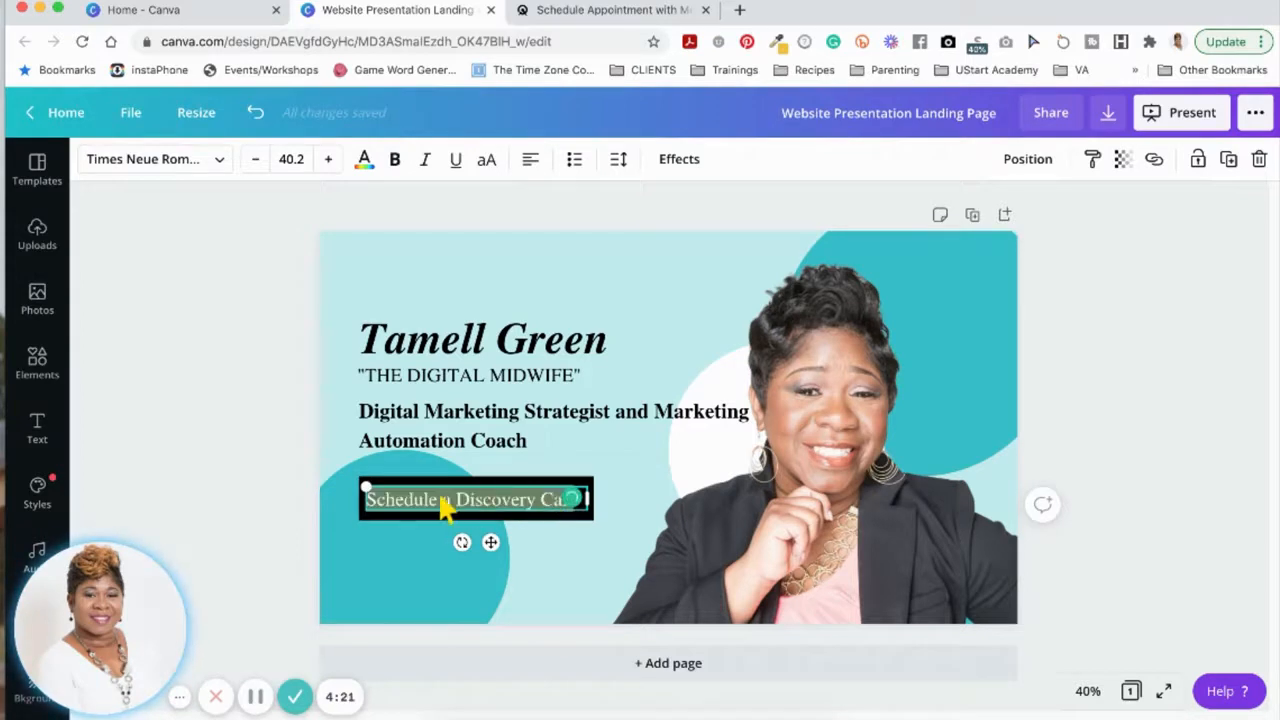
click(1154, 162)
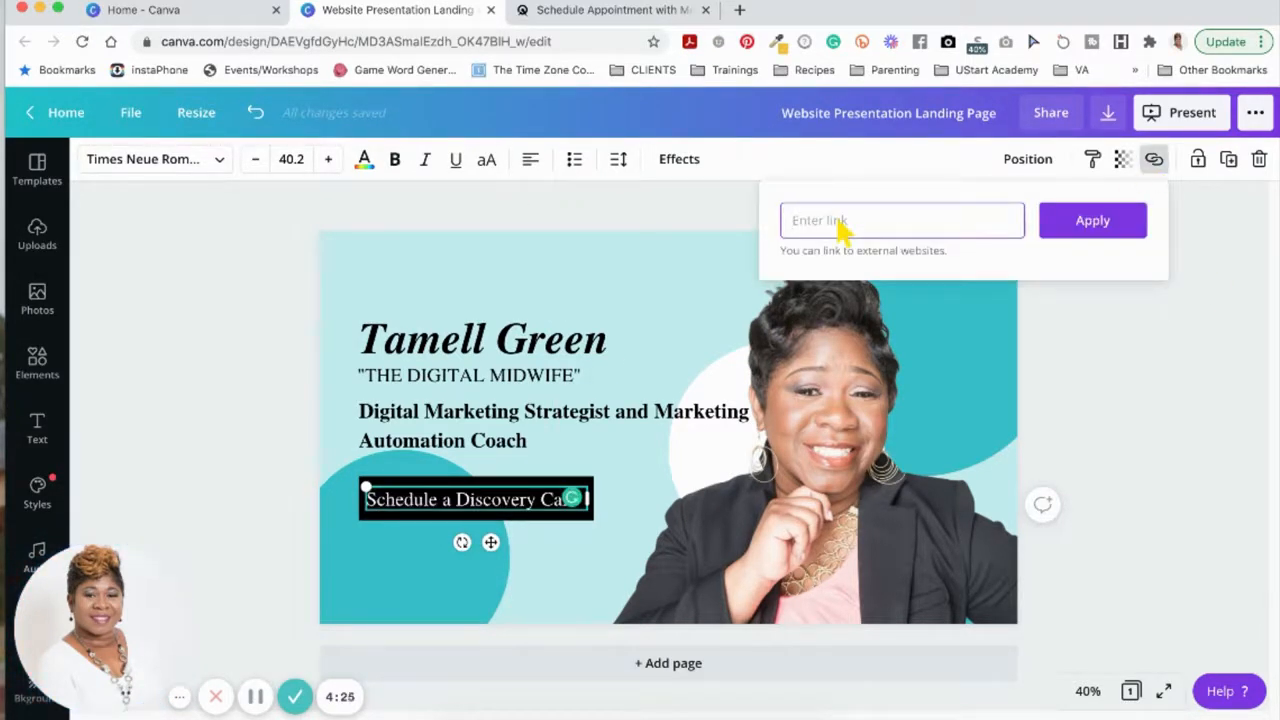
key(super+v)
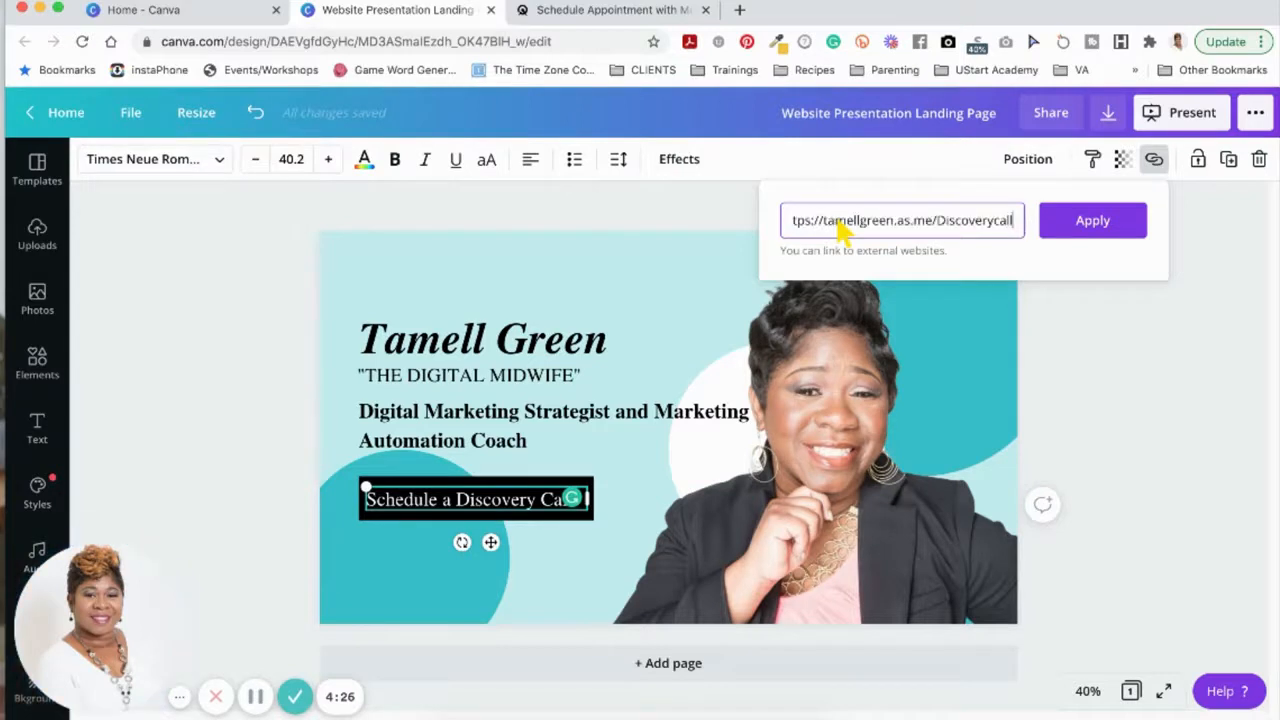
click(1116, 232)
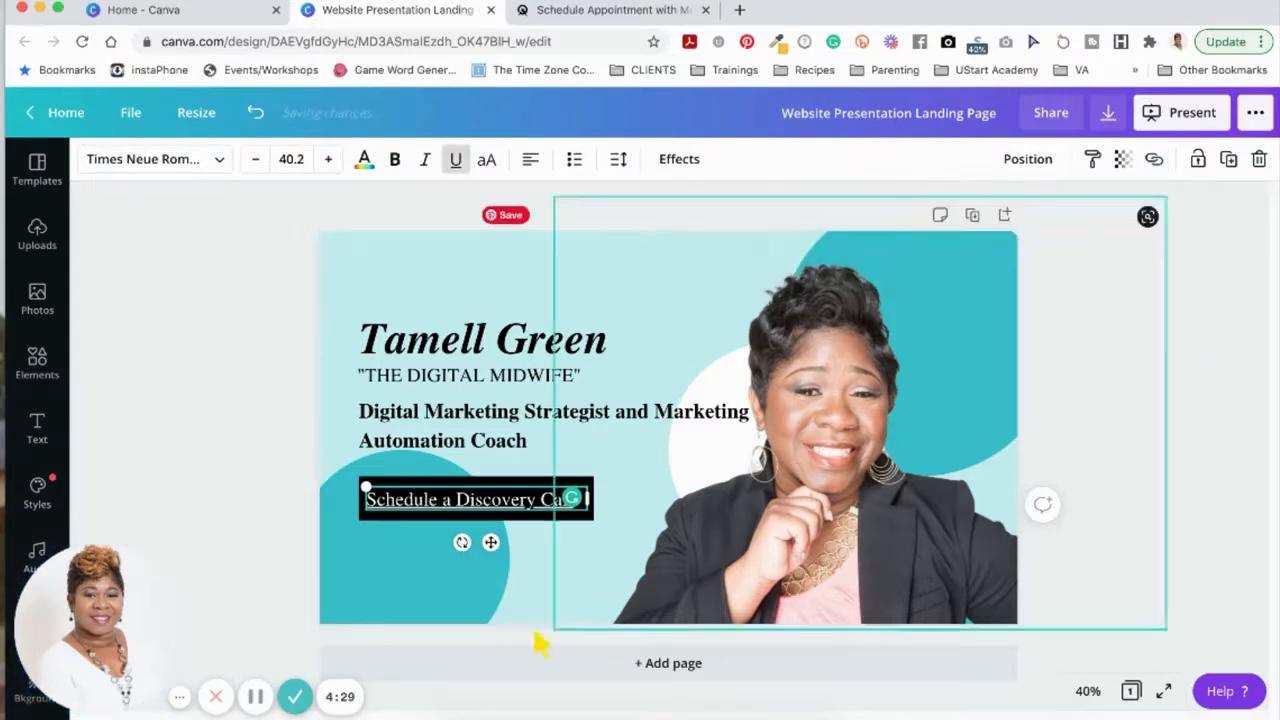
click(290, 515)
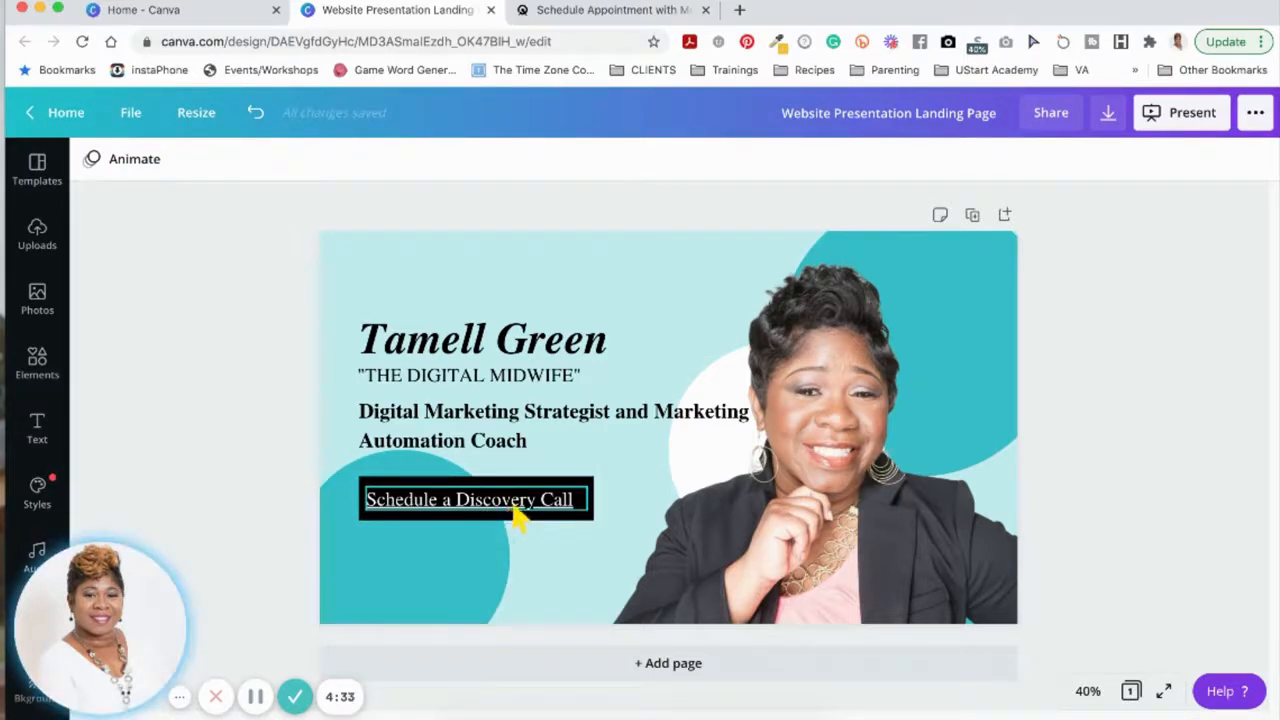
Step: Remove the underline from the linked "Schedule a Discovery Call" text
click(462, 506)
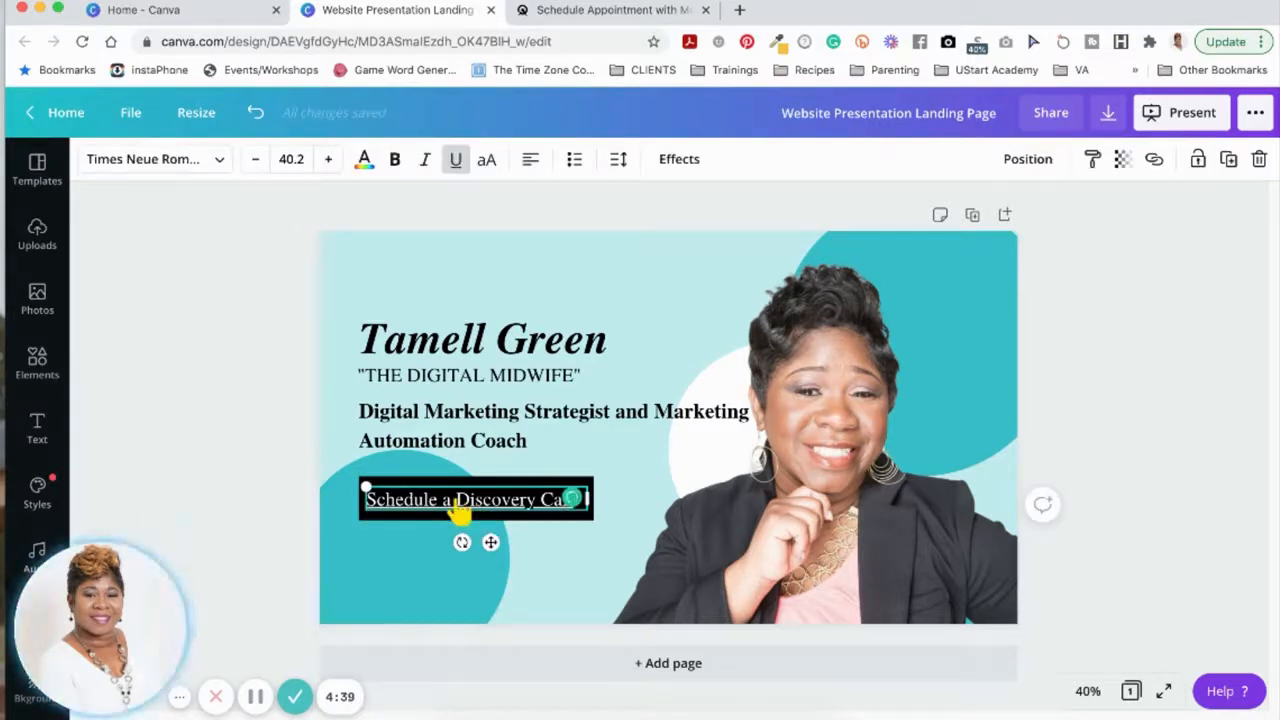
click(462, 506)
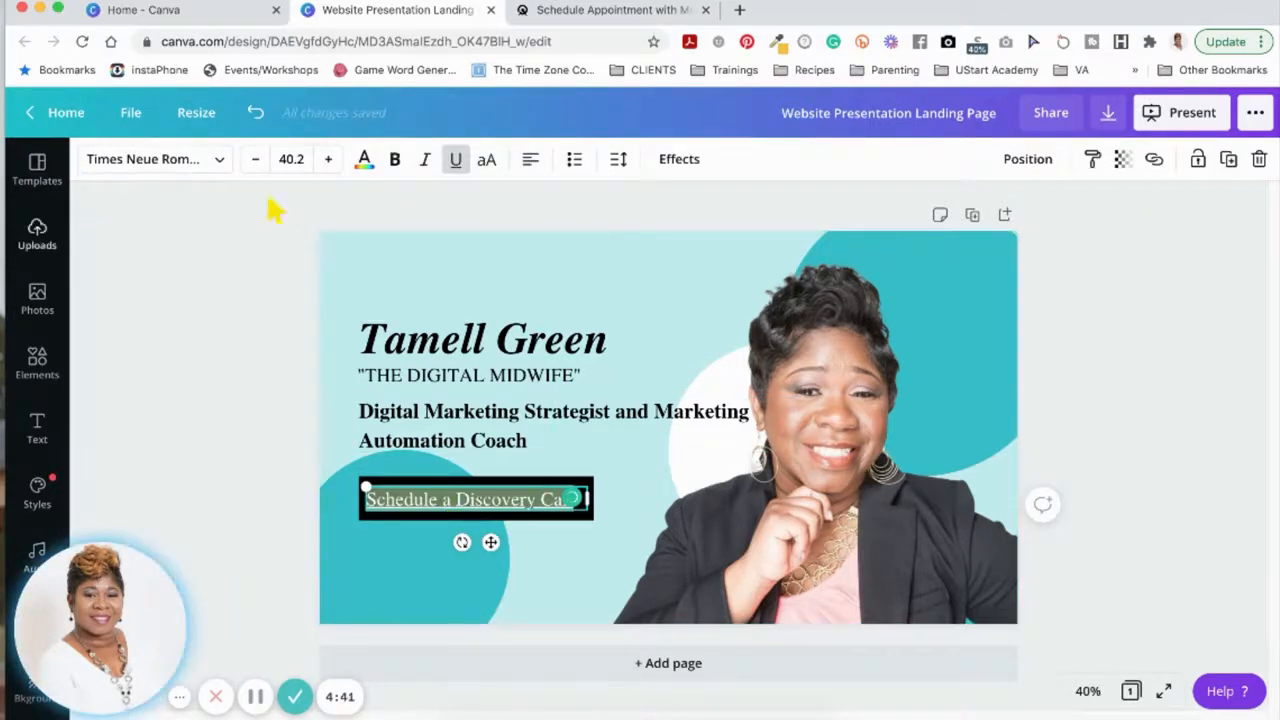
click(456, 170)
click(272, 441)
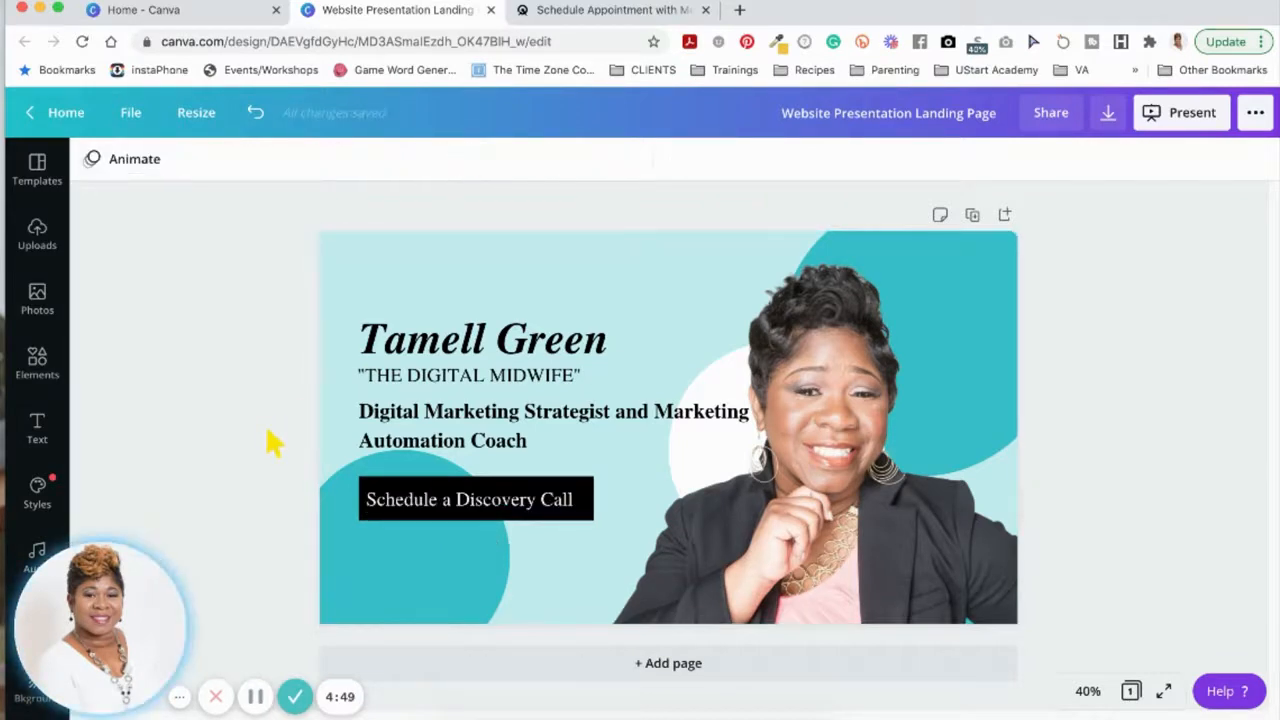
Step: Link the black rectangle behind "Schedule a Discovery Call" to the same Discovery Call appointment page address
click(407, 512)
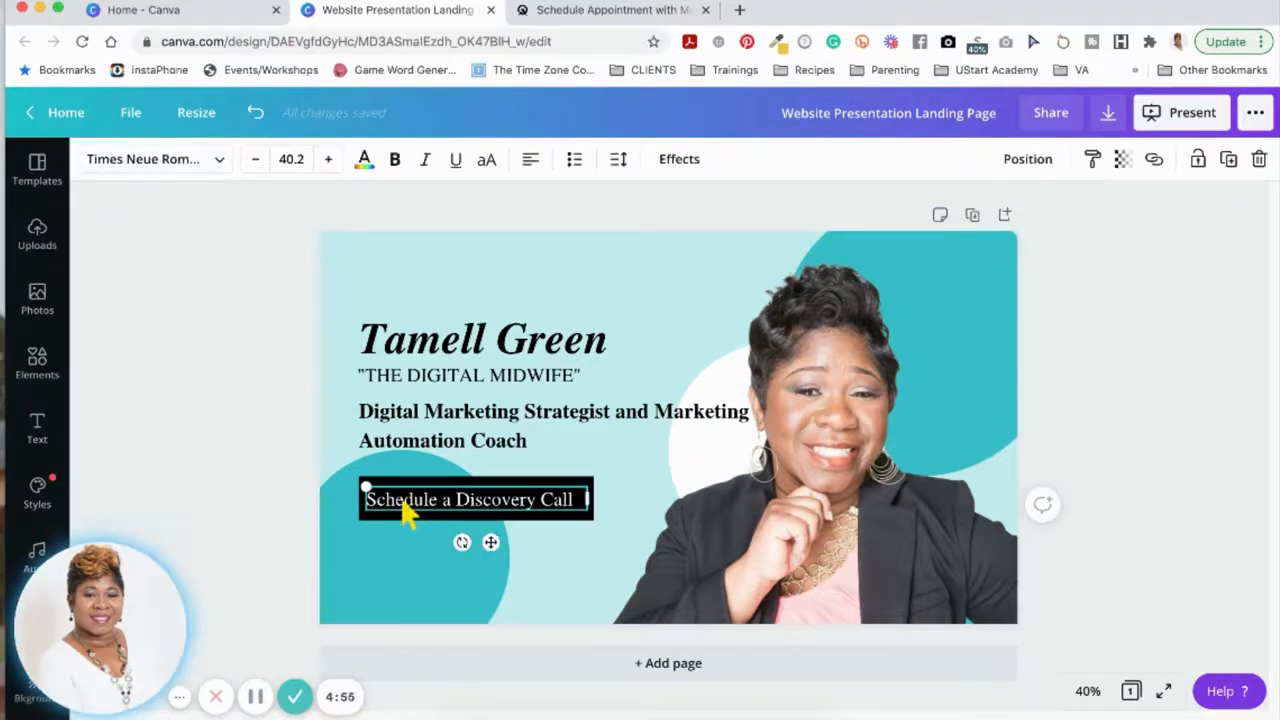
click(280, 505)
click(363, 476)
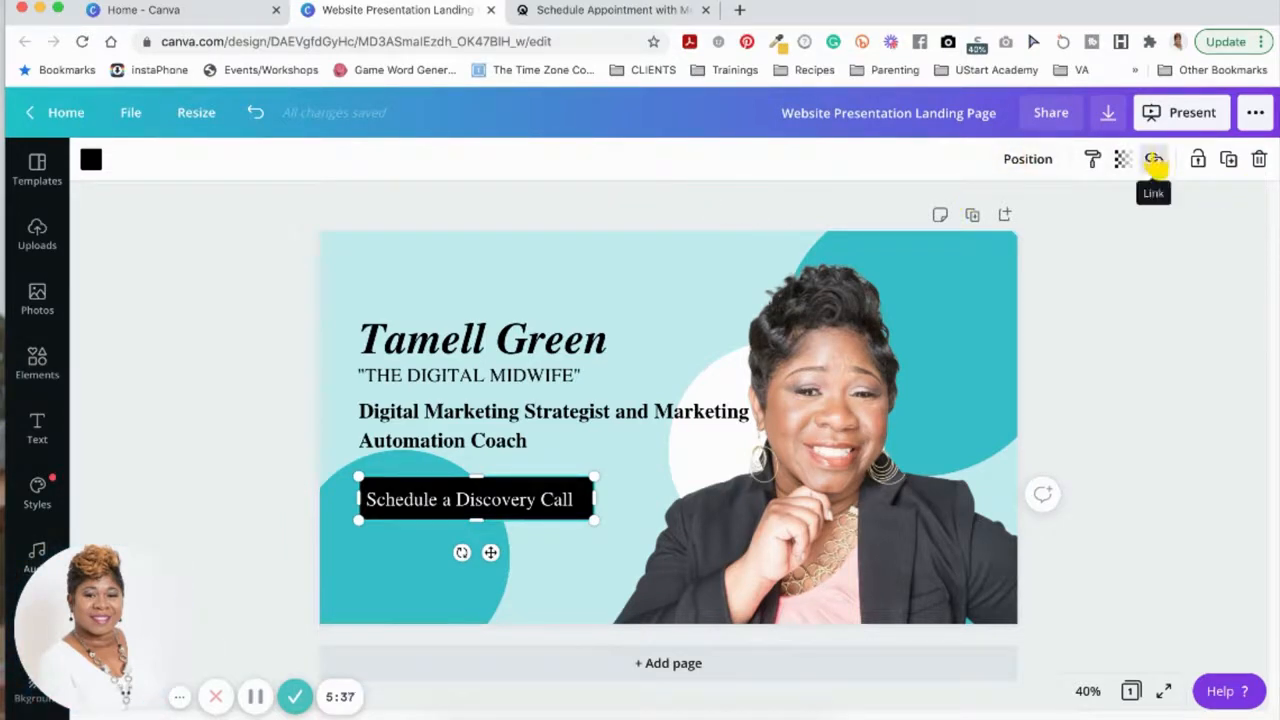
click(1154, 162)
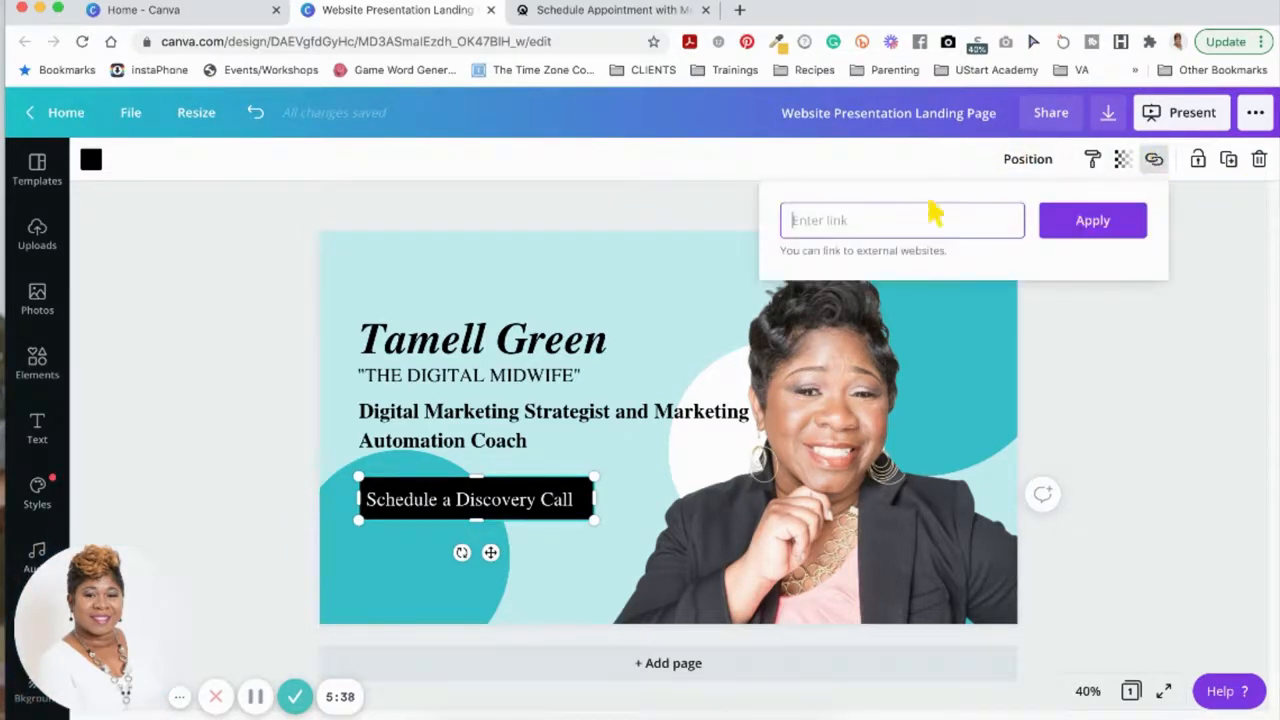
click(806, 222)
text(https://tamellgreen.as.me/Discoverycall)
click(1110, 222)
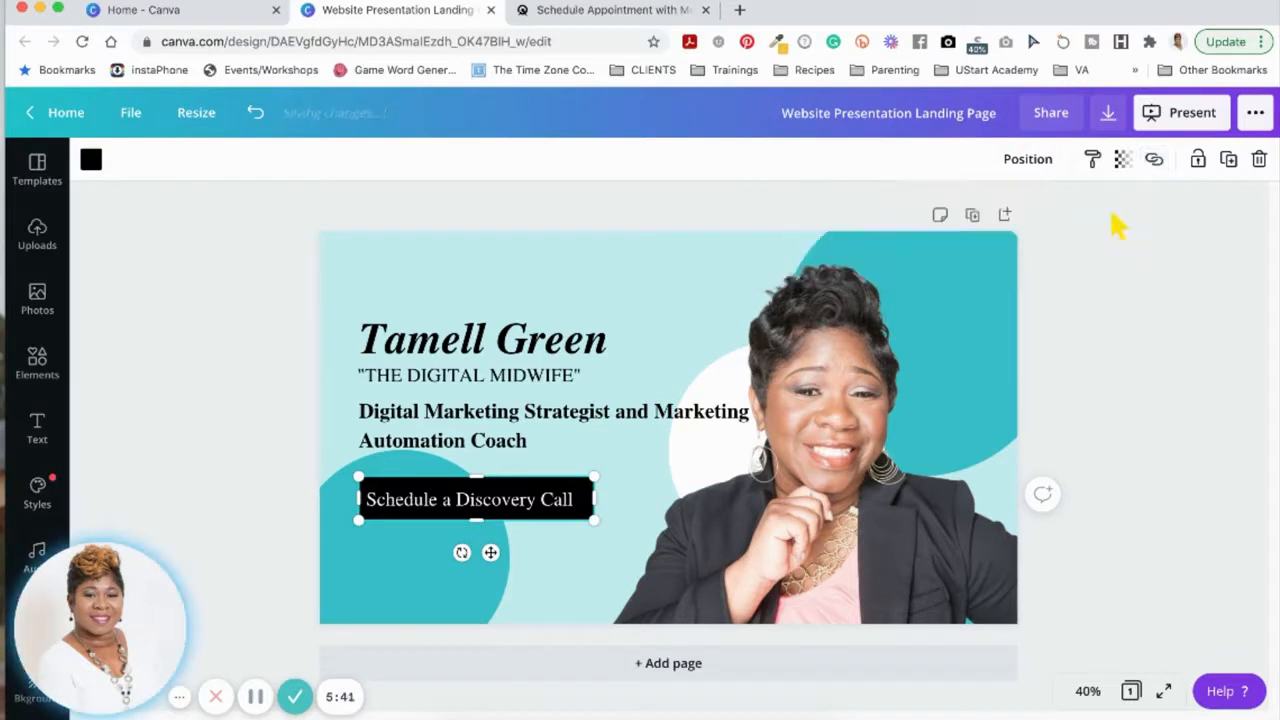
click(278, 562)
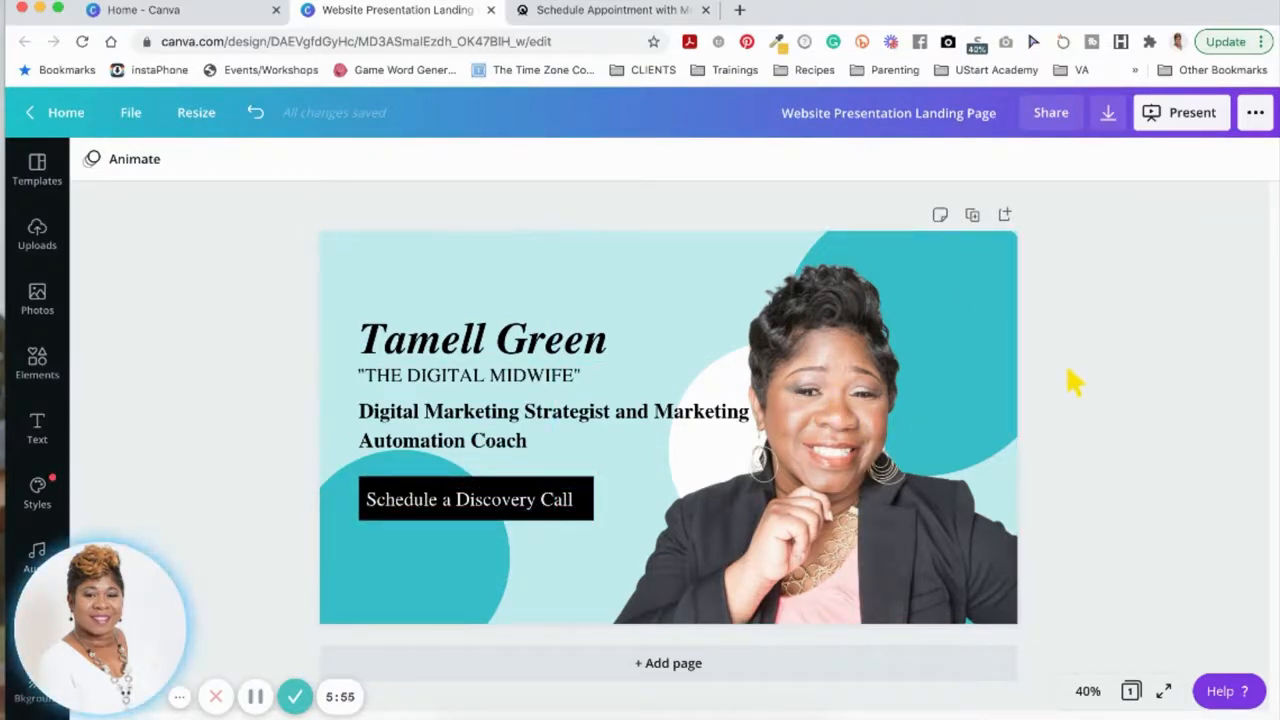
Step: Publish the design as a website, keeping the Presentation web style, and open the resulting site
click(1255, 113)
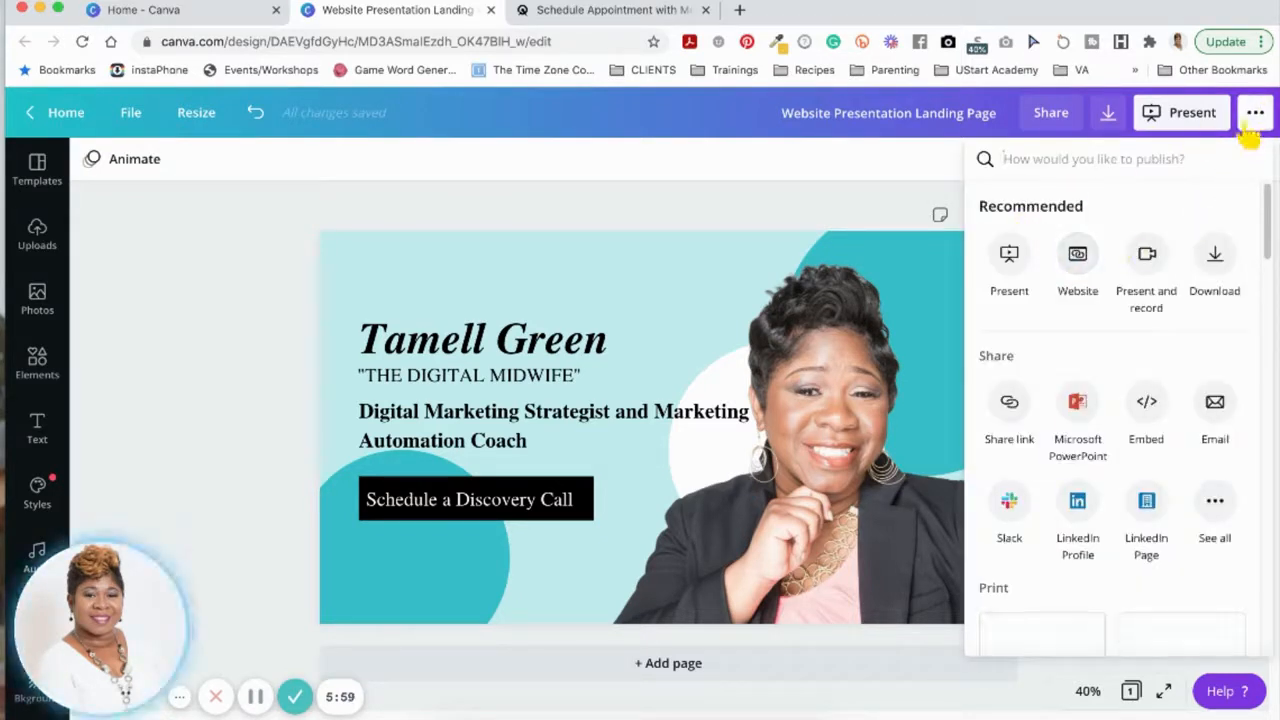
click(1080, 262)
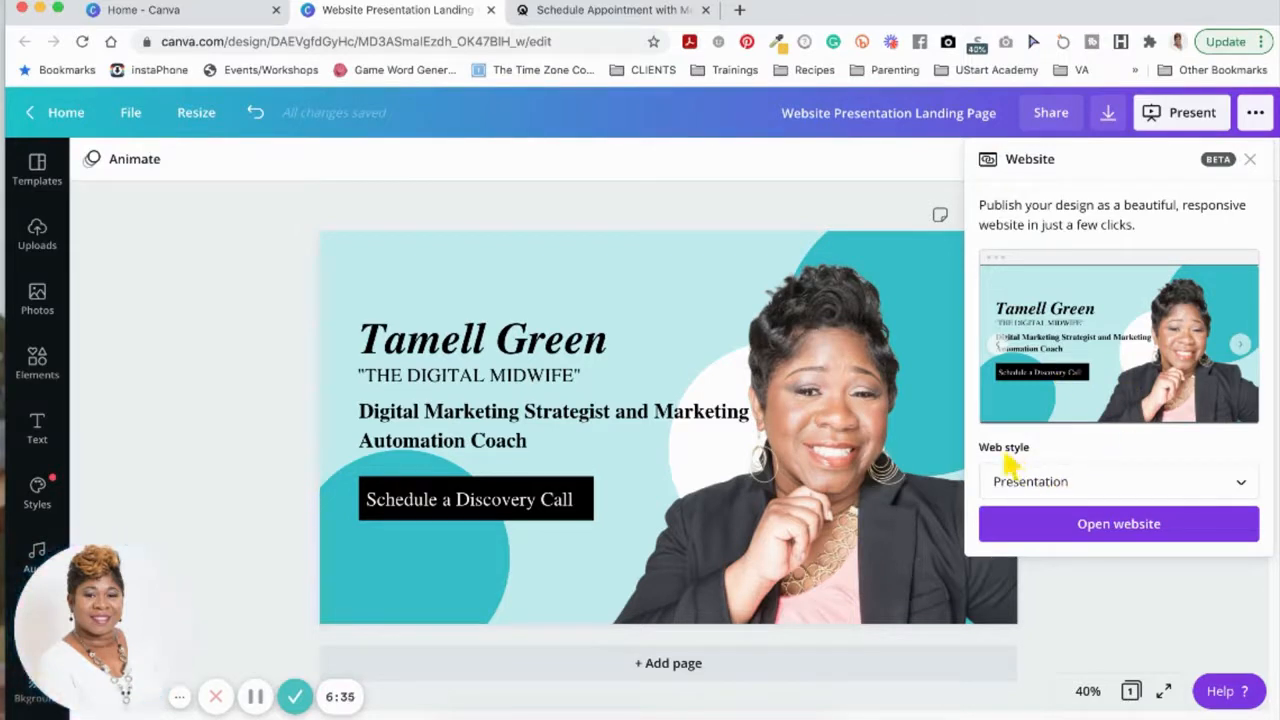
click(1243, 490)
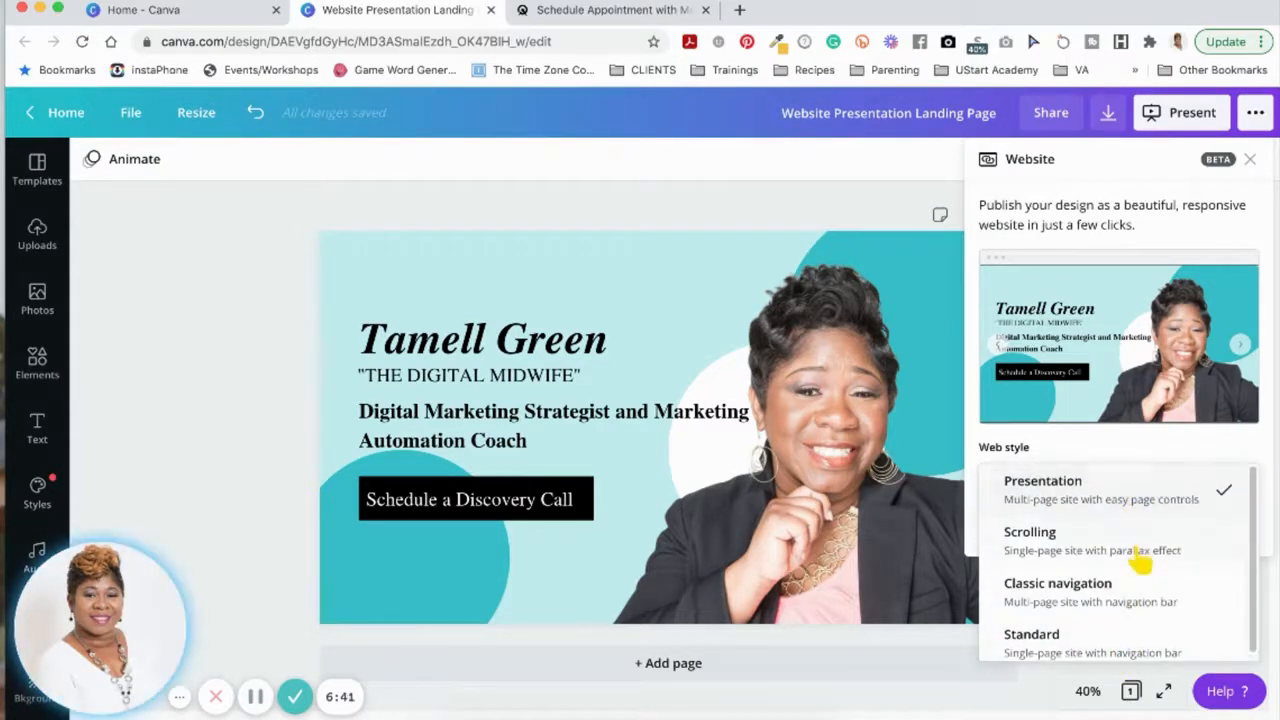
click(1095, 455)
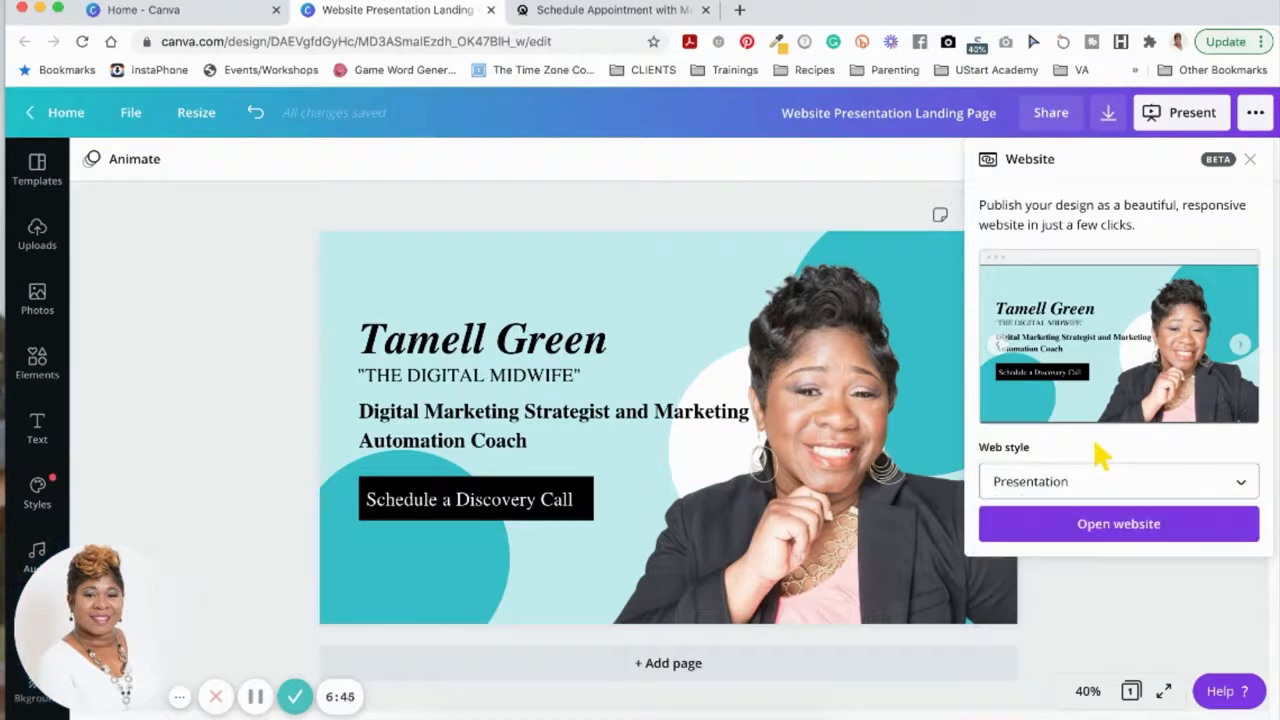
click(1112, 532)
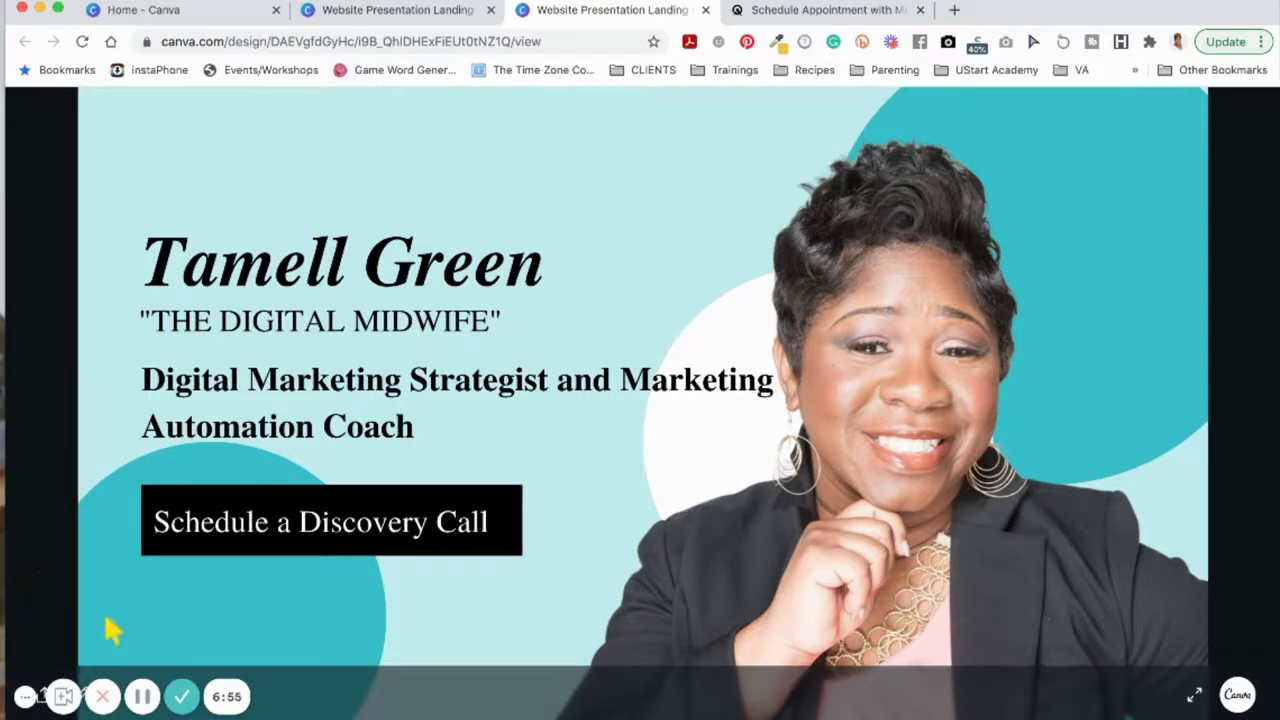
Step: View the published site in full screen, exit full screen, and close the site
click(25, 696)
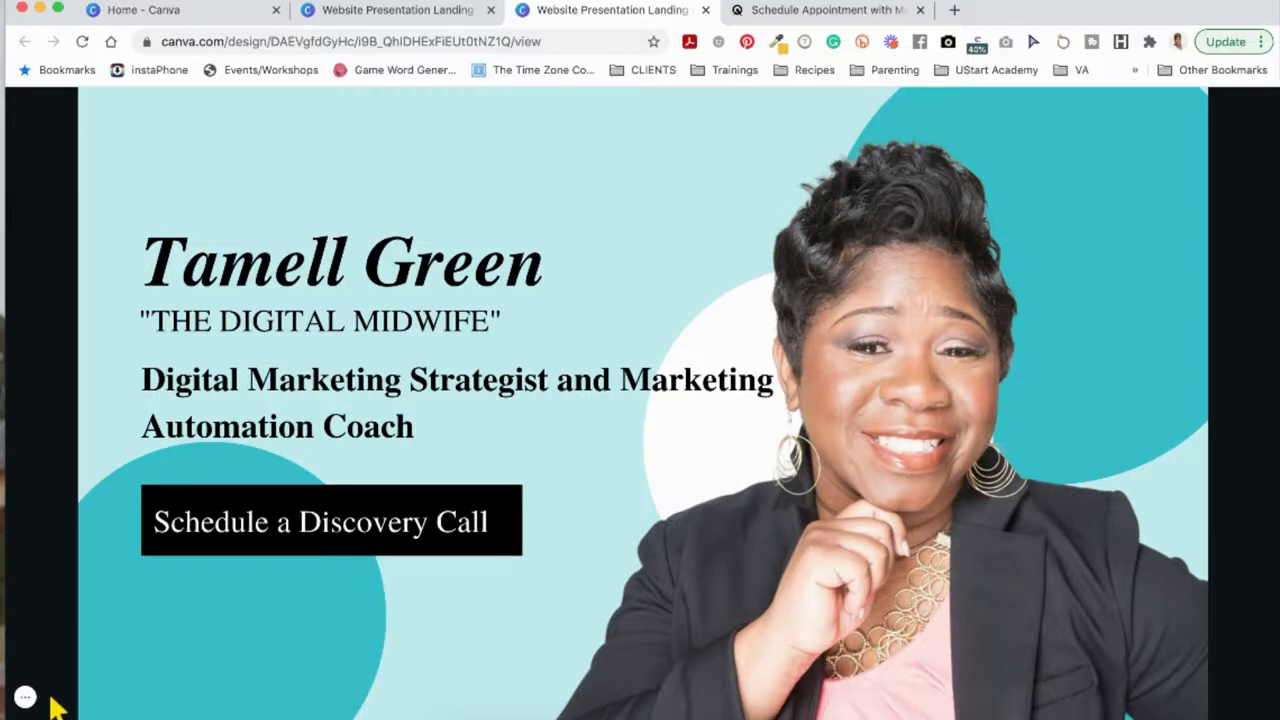
mouse_move(40, 700)
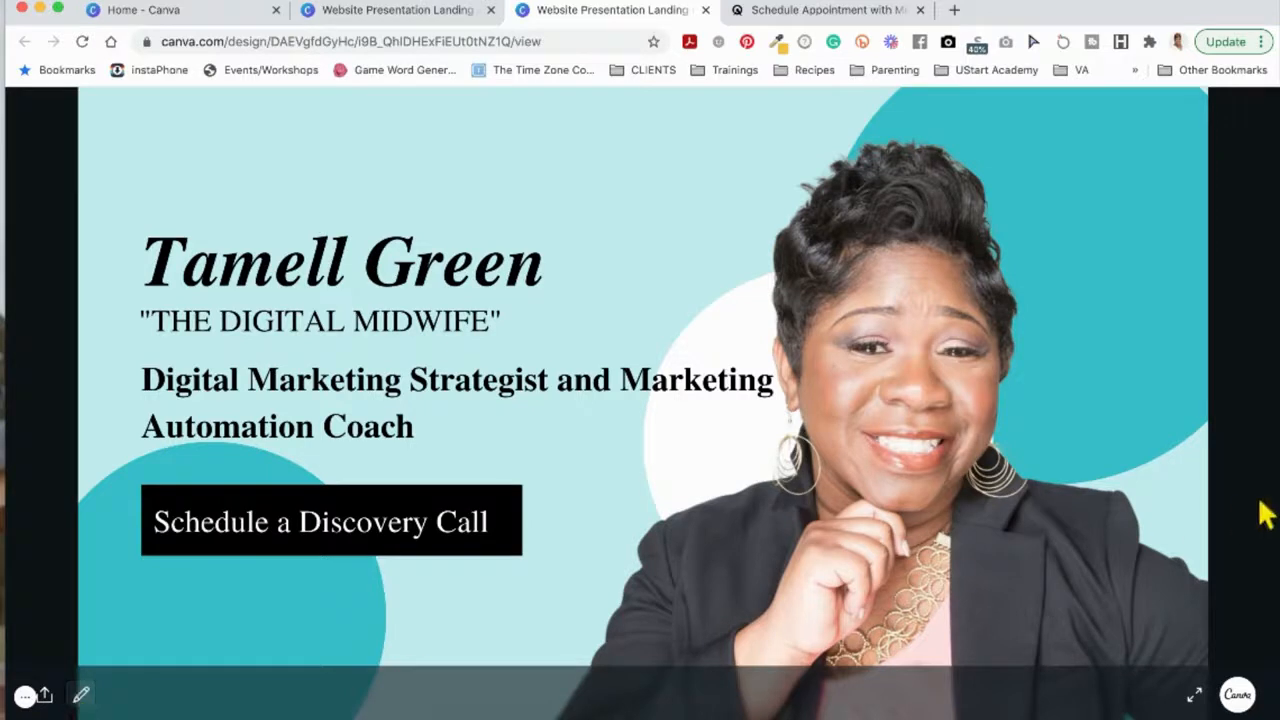
click(1193, 700)
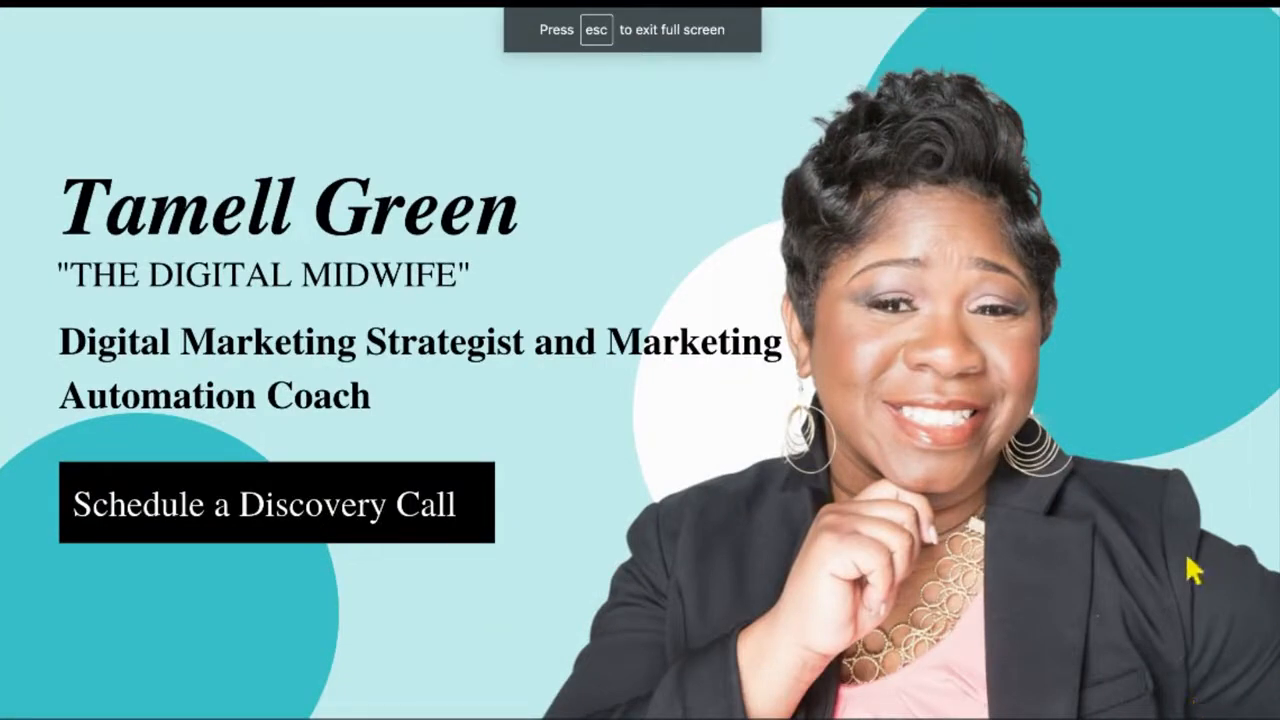
key(Escape)
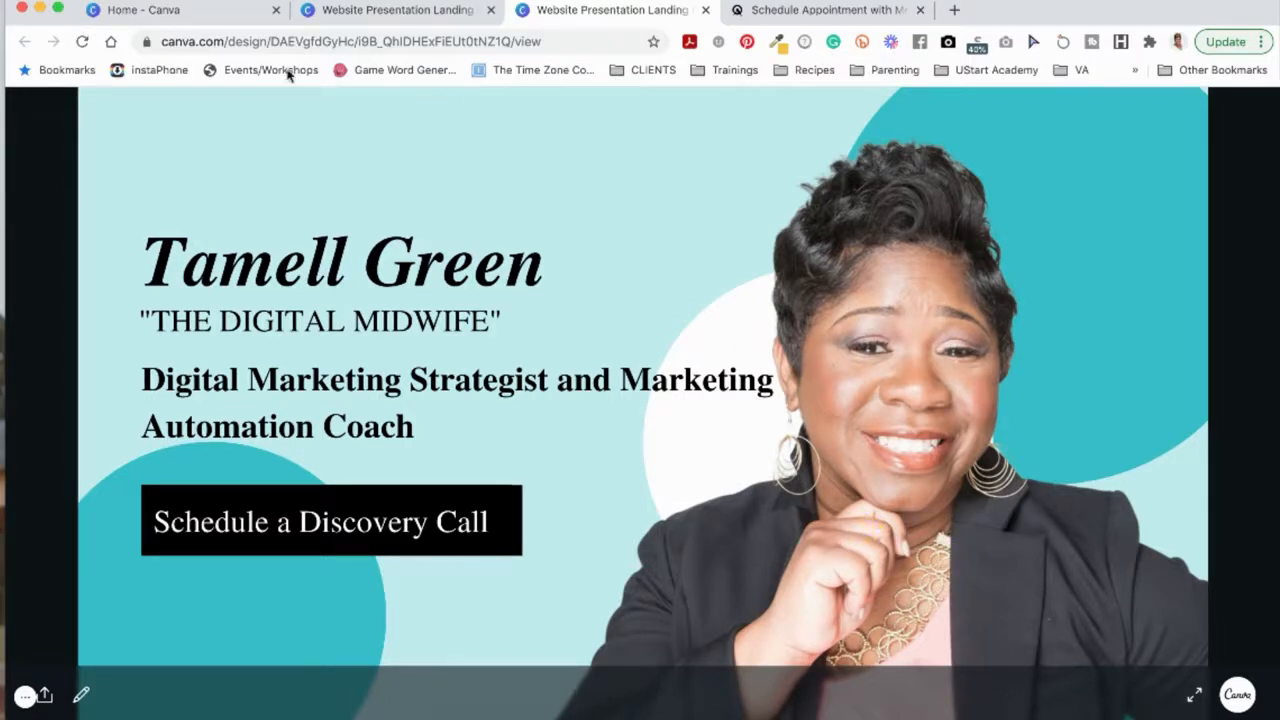
click(704, 11)
Step: Duplicate the landing page and recolour the copy's background with the coral swatch from the Metamorphosis PR Firm palette
click(297, 397)
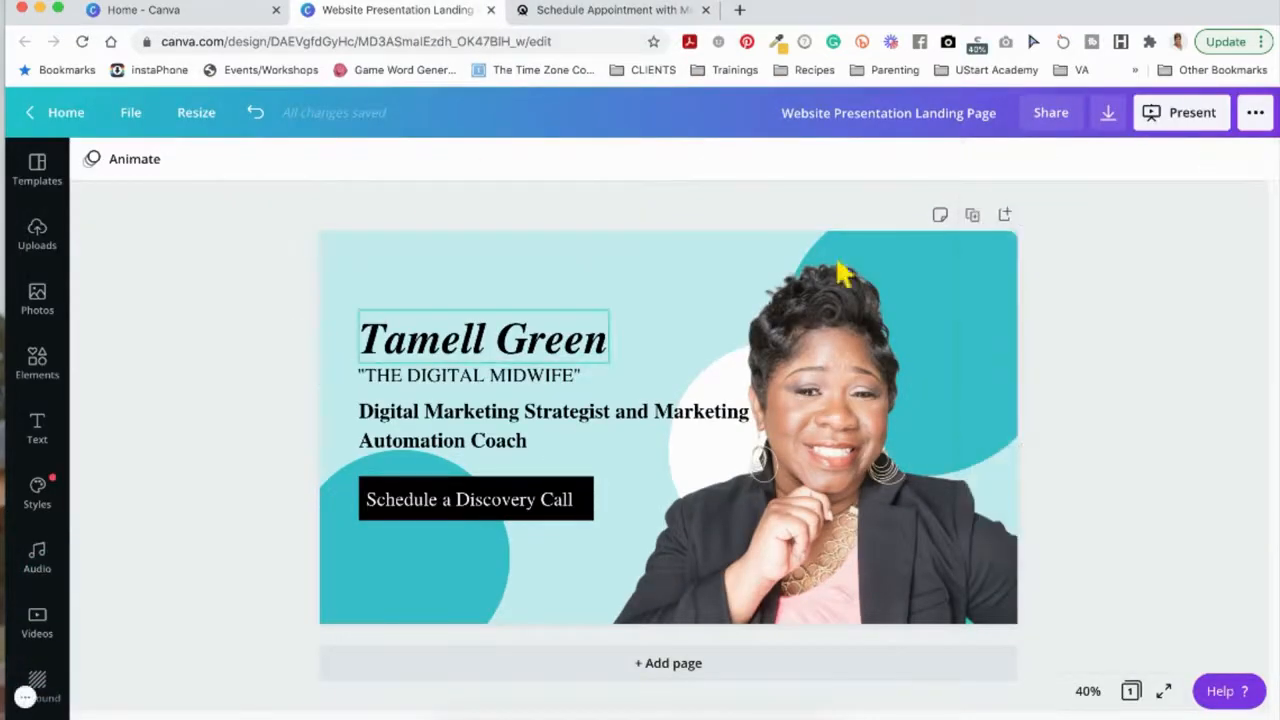
click(972, 214)
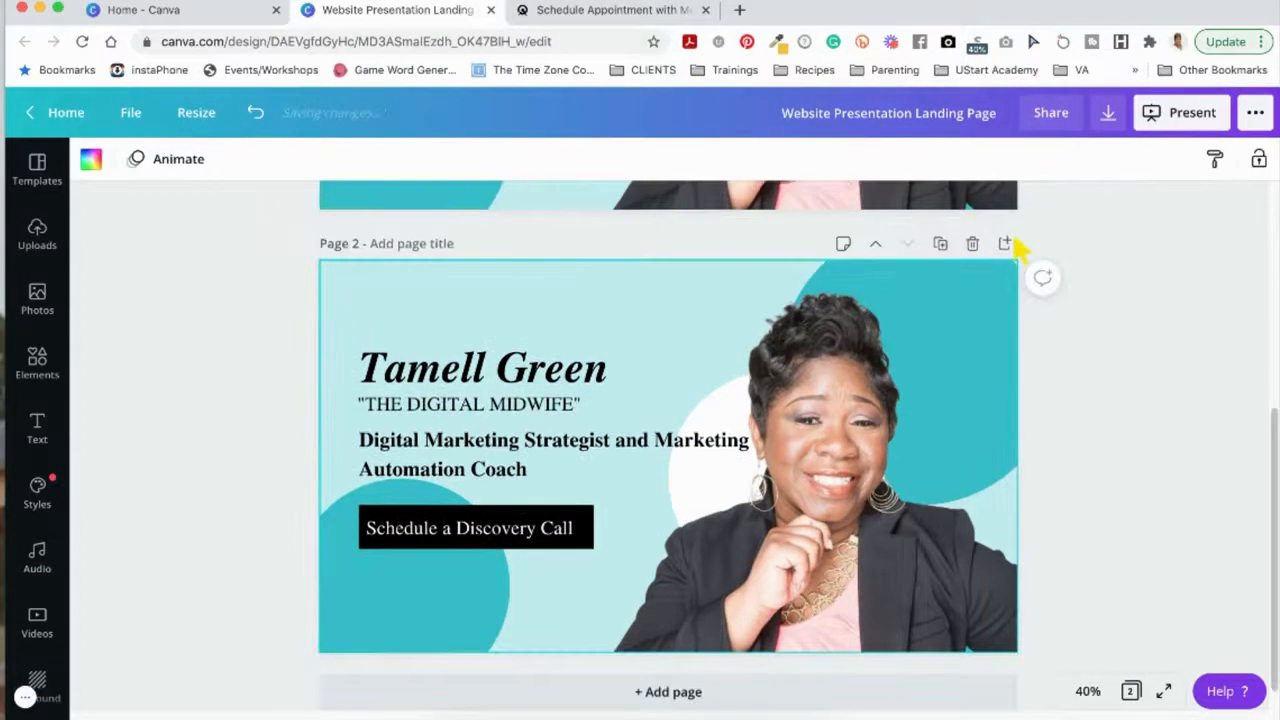
click(500, 301)
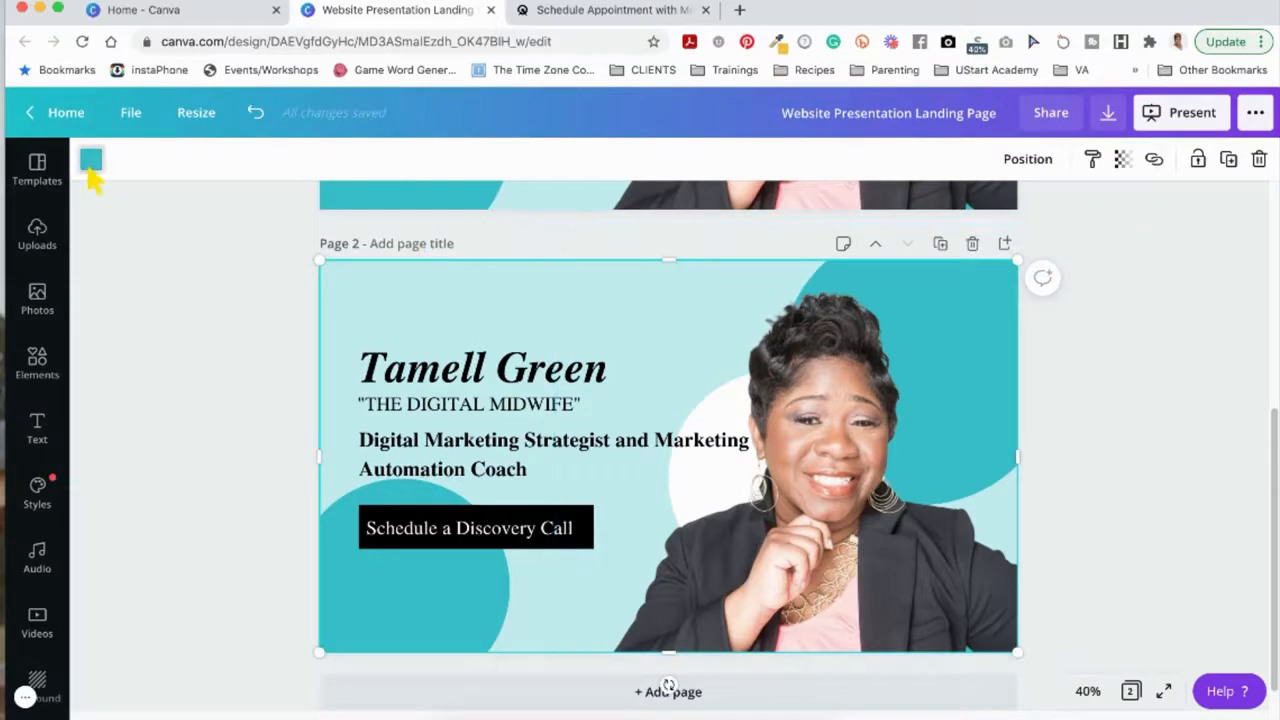
click(90, 160)
click(110, 432)
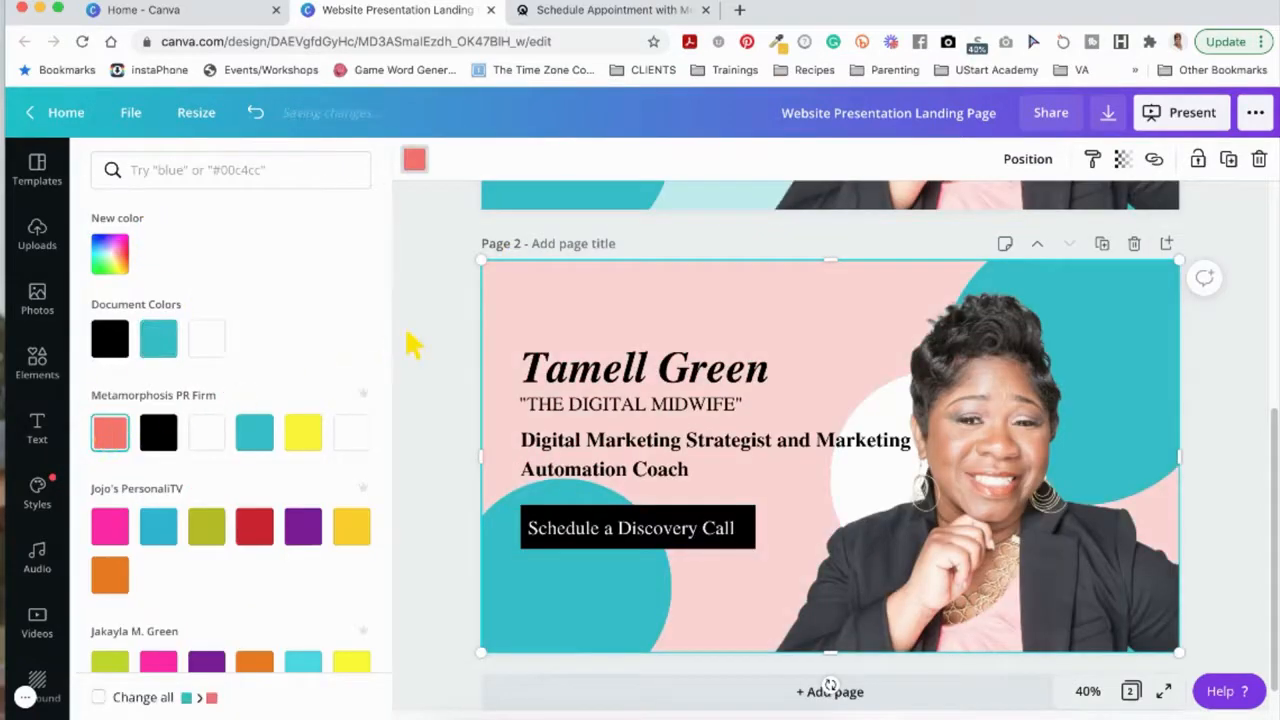
click(407, 333)
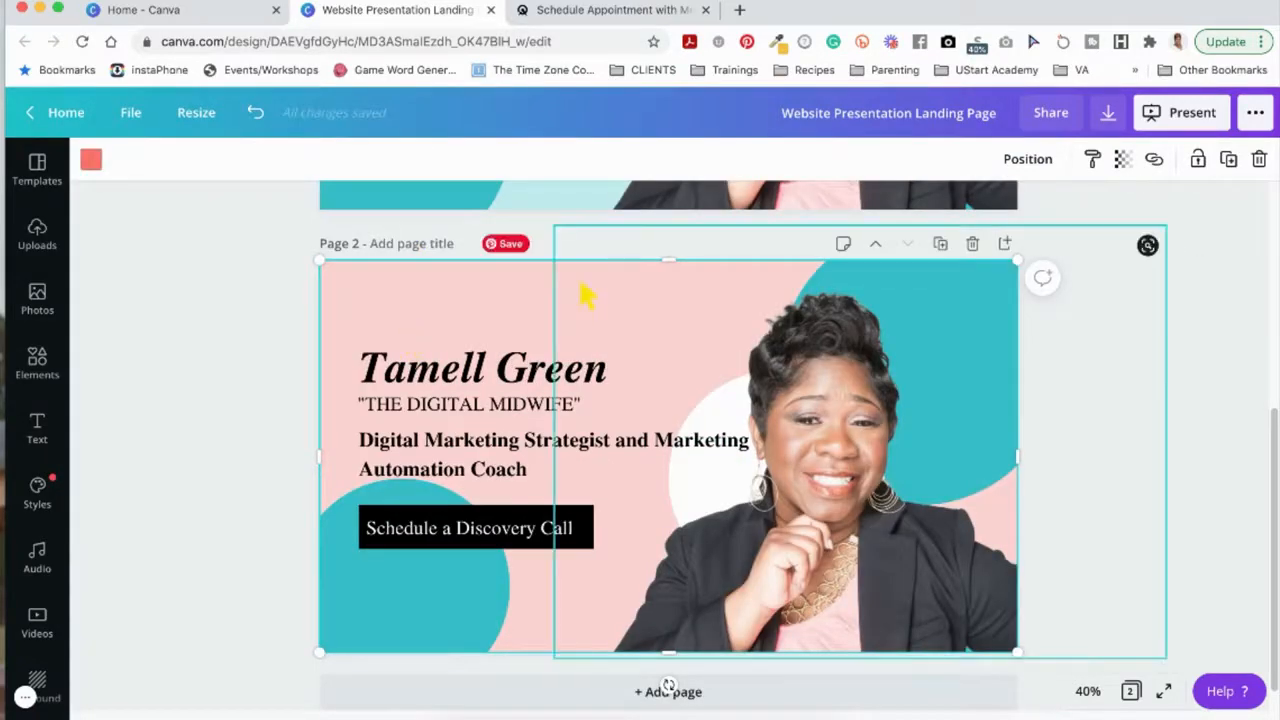
Step: Open the two-page design as a website in the Presentation web style and page forward and back through it
scroll(585, 295, up, 3)
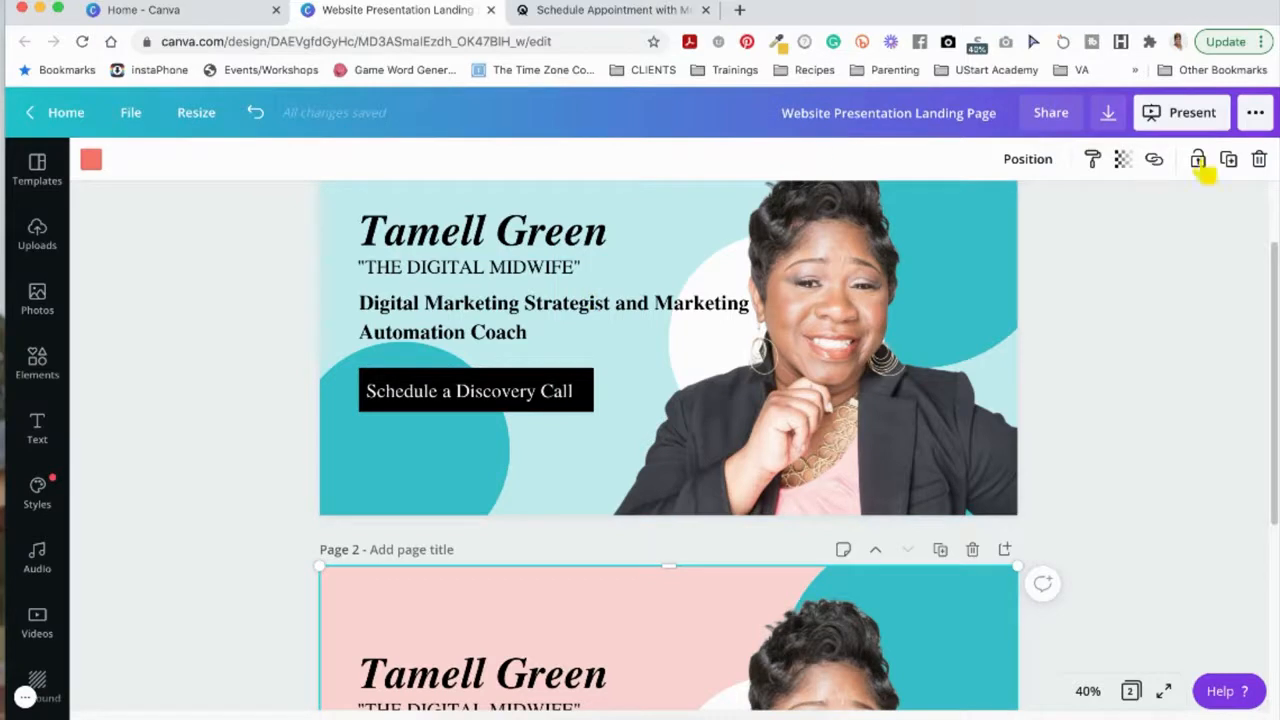
click(1255, 113)
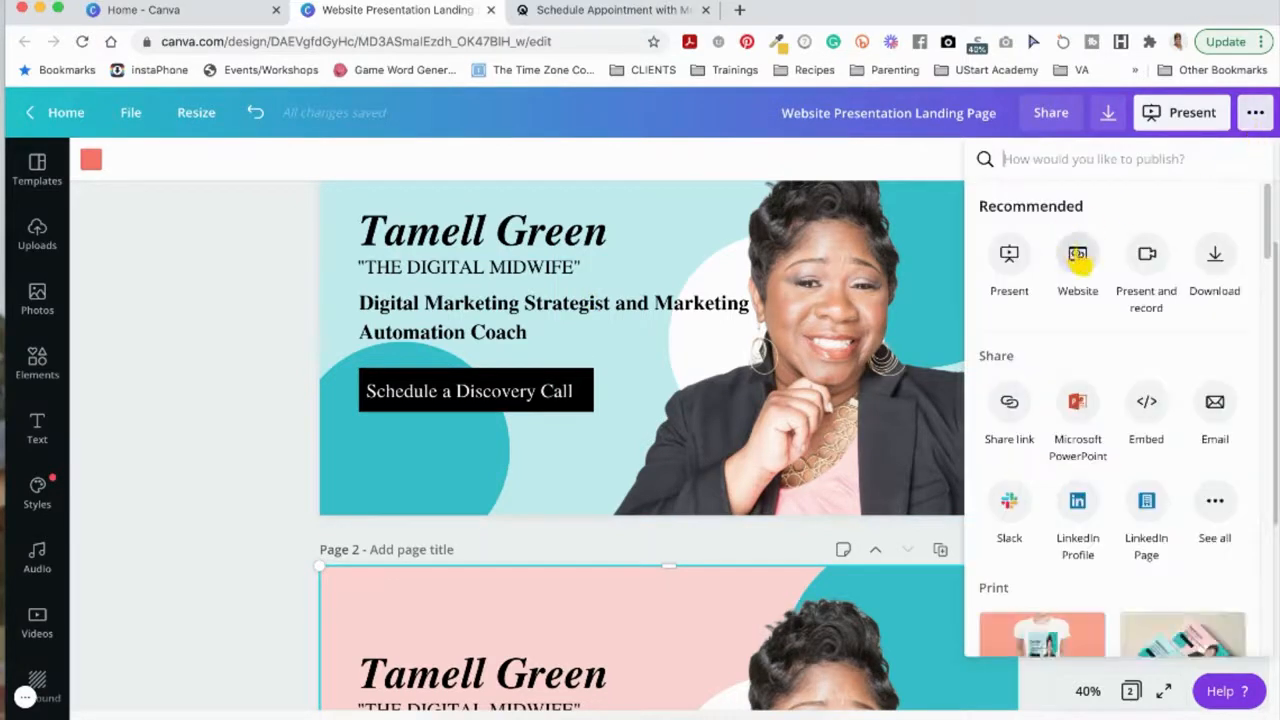
click(1078, 258)
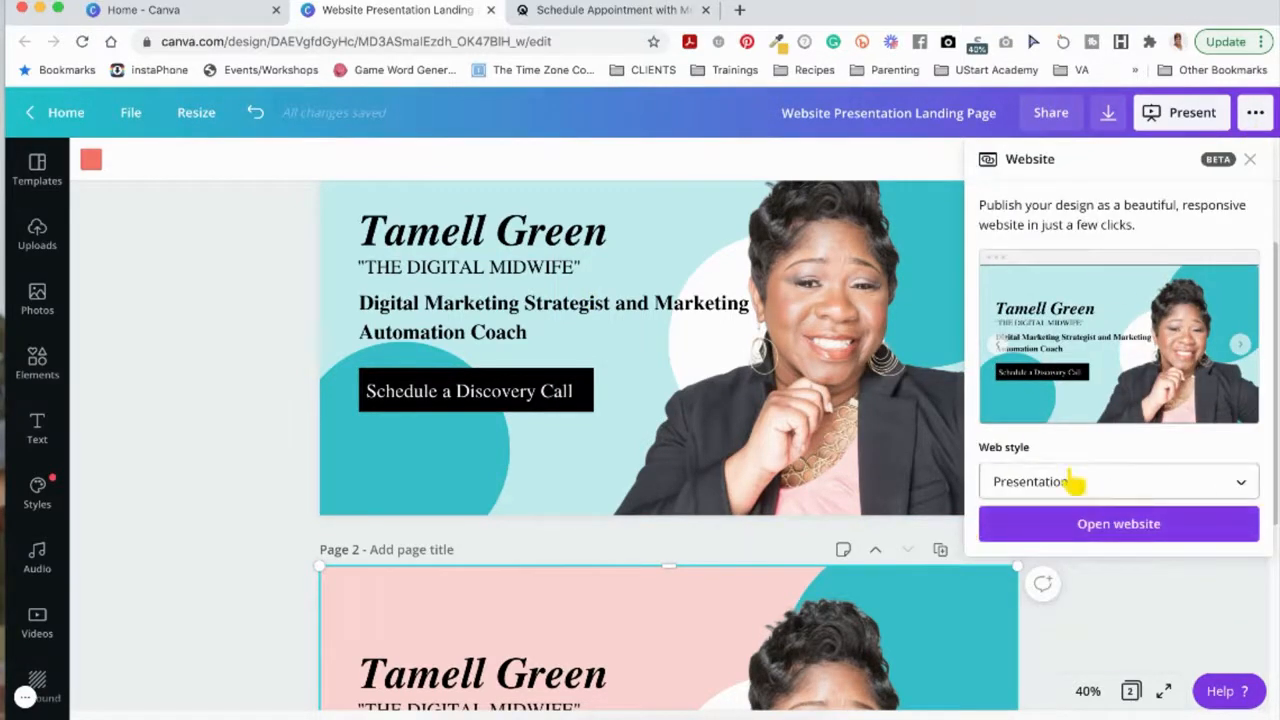
click(1125, 532)
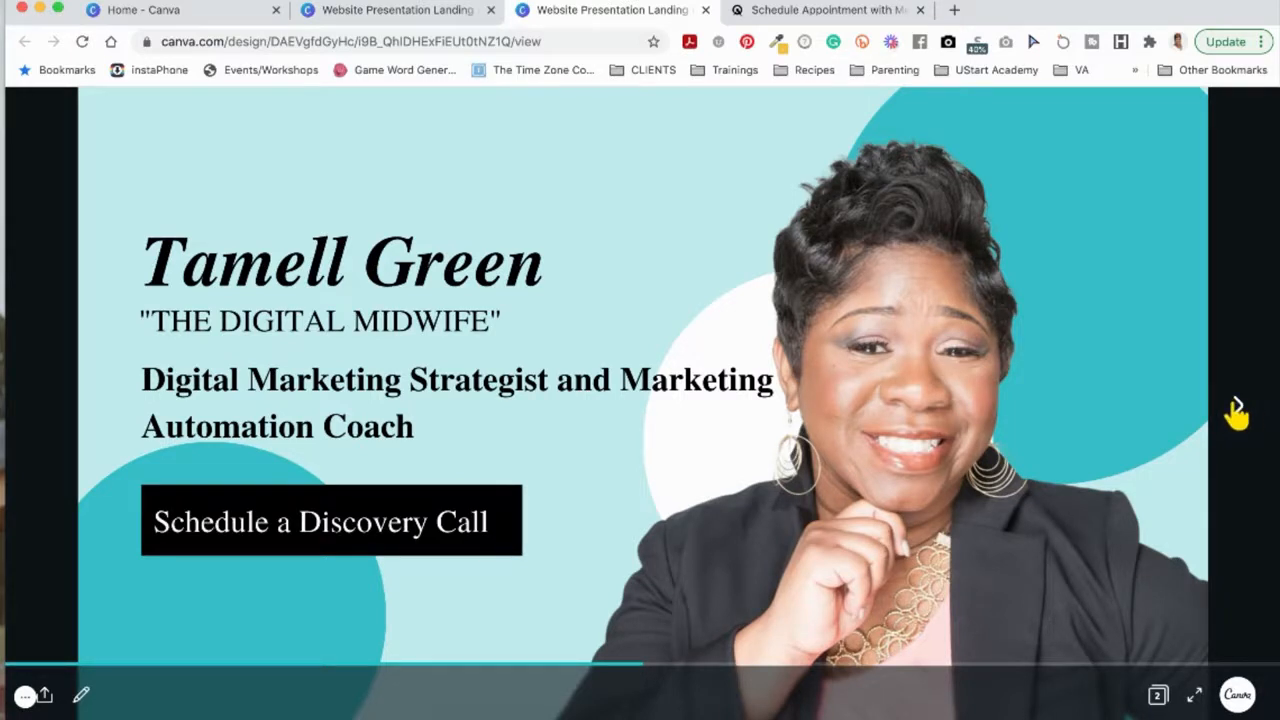
click(1237, 410)
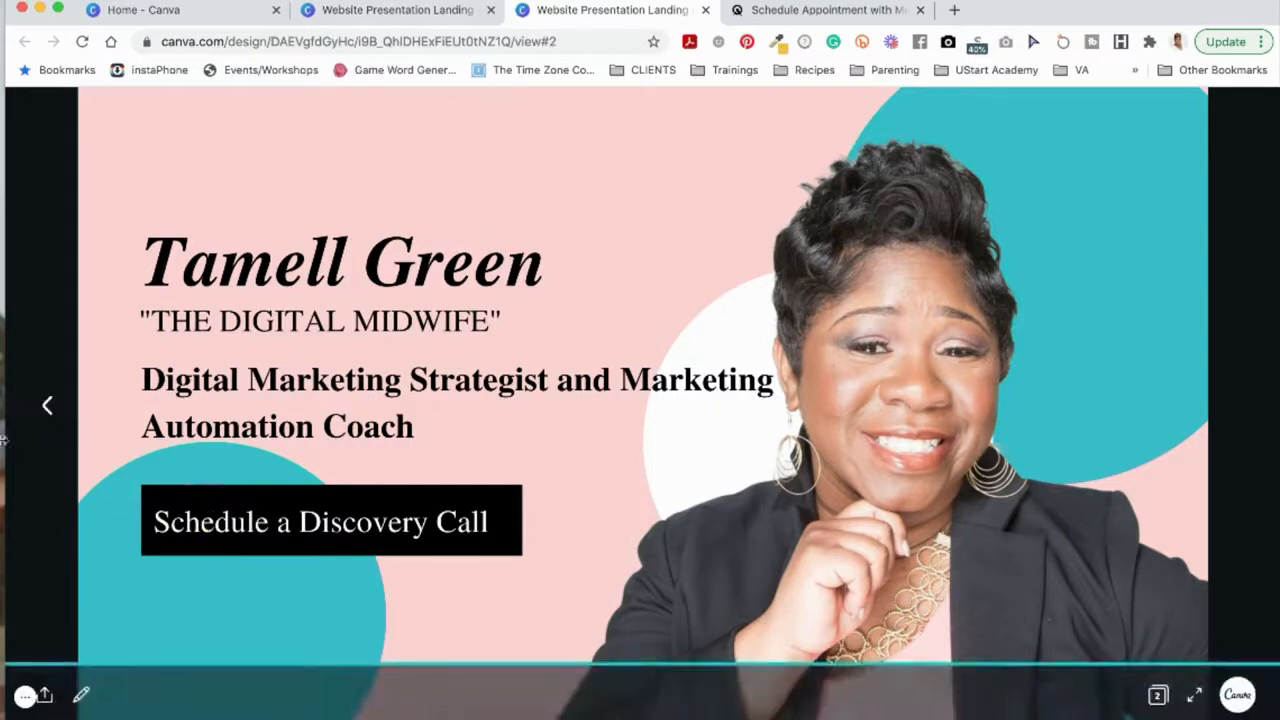
click(47, 412)
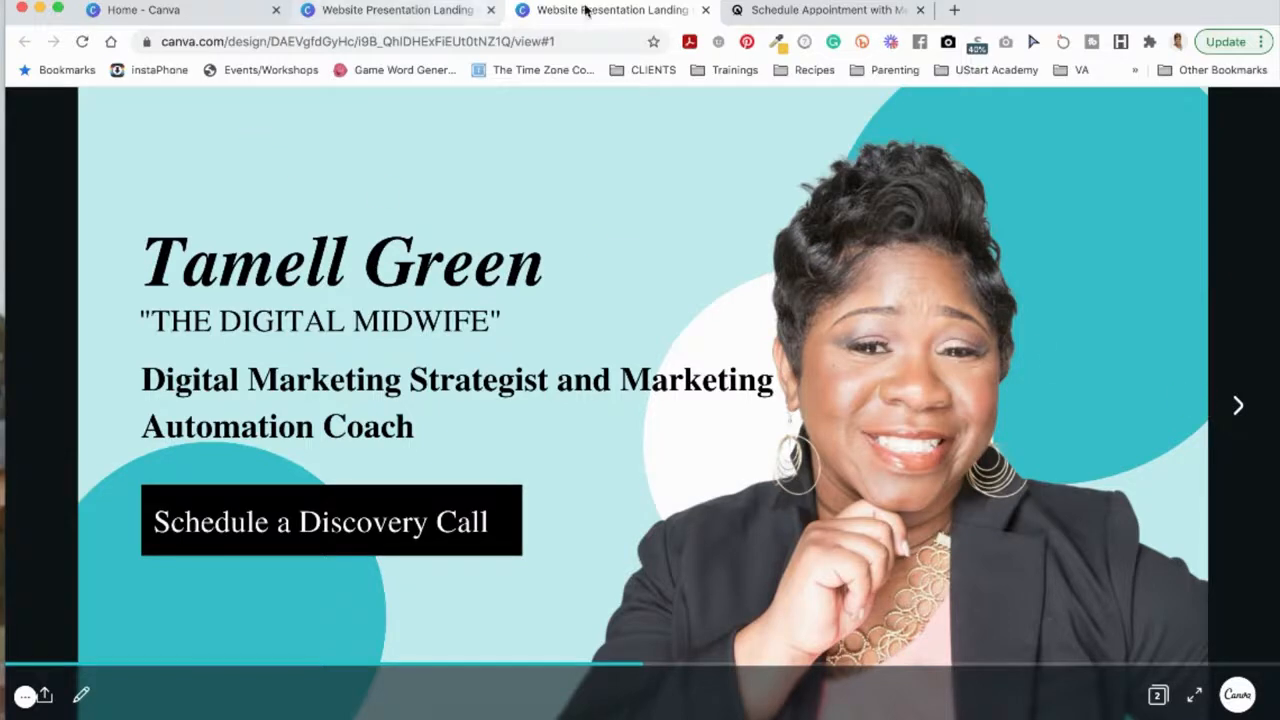
Step: Return to the design editor, set the web style to Scrolling, and delete the coral page 2
click(448, 14)
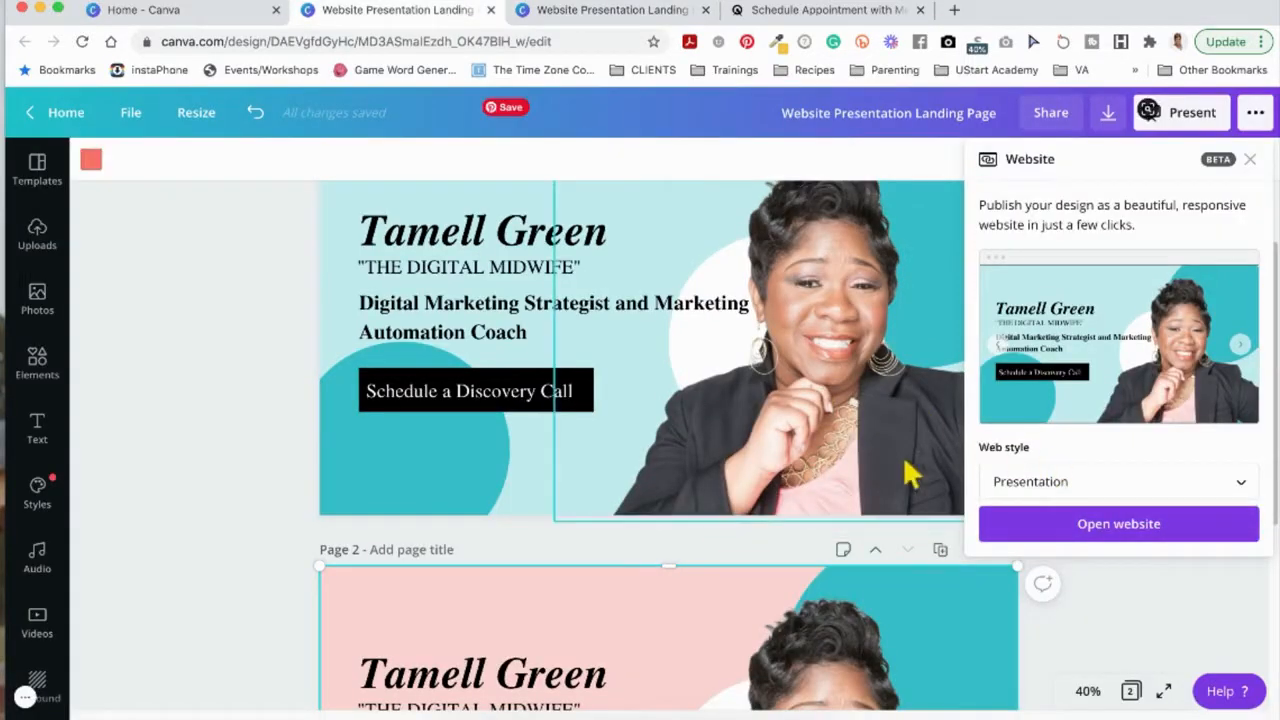
click(1178, 483)
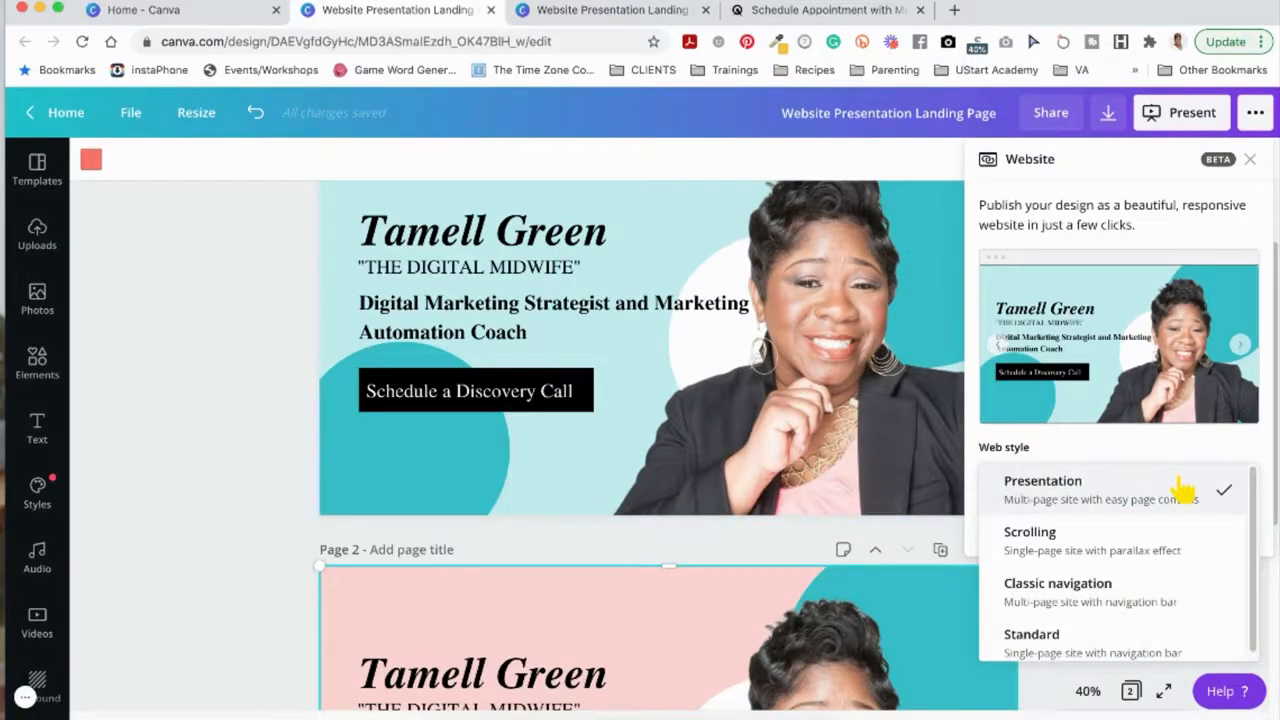
click(1086, 562)
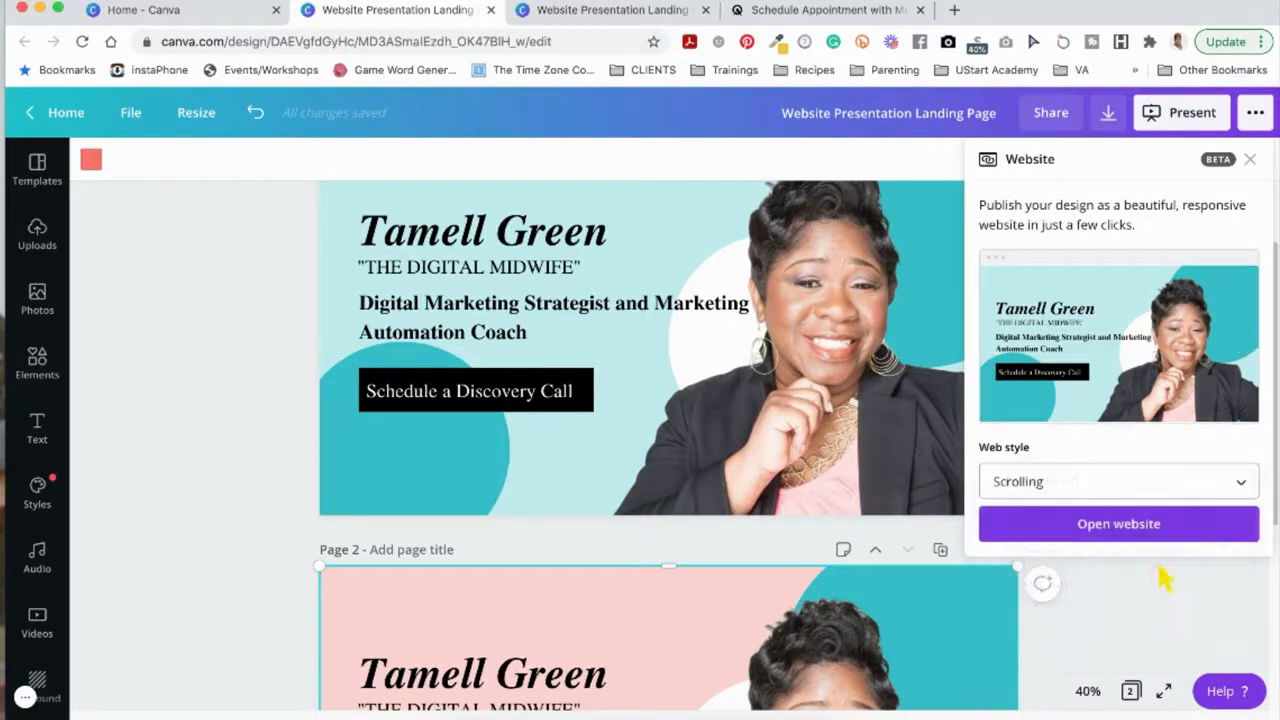
key(Escape)
click(973, 549)
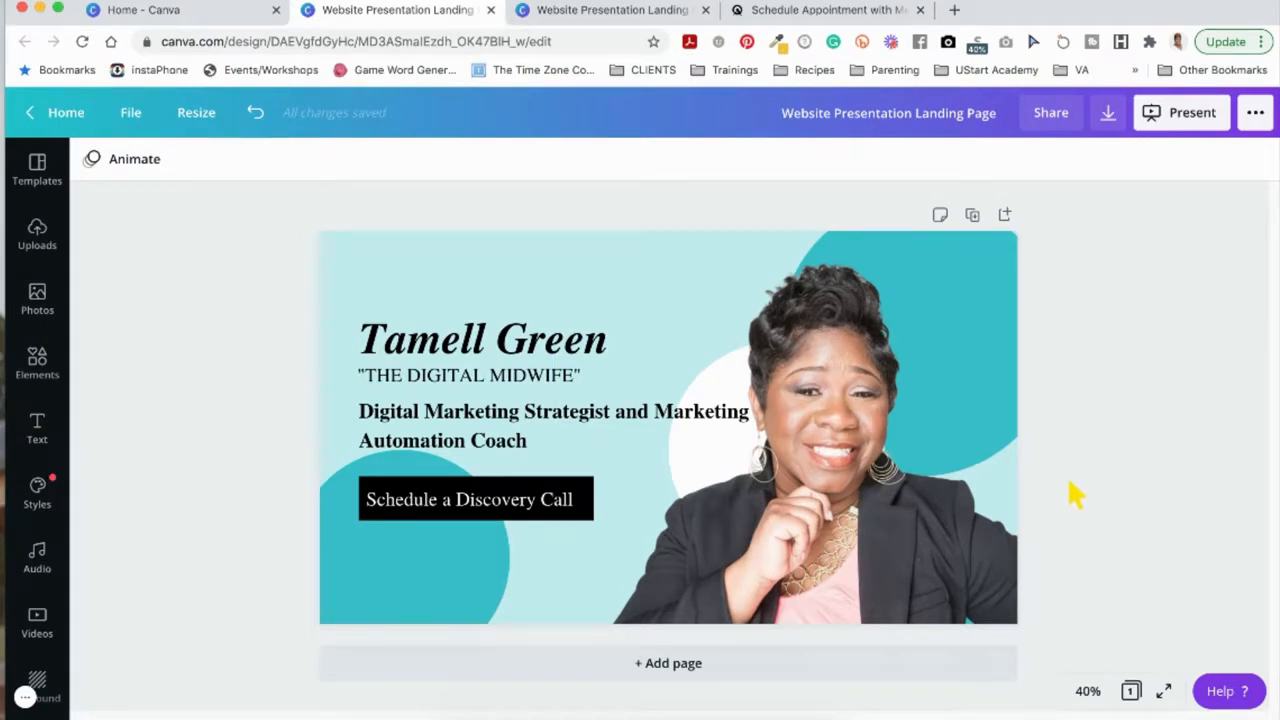
Step: Publish the single-page design as a website in the Scrolling web style and open the site
click(1252, 114)
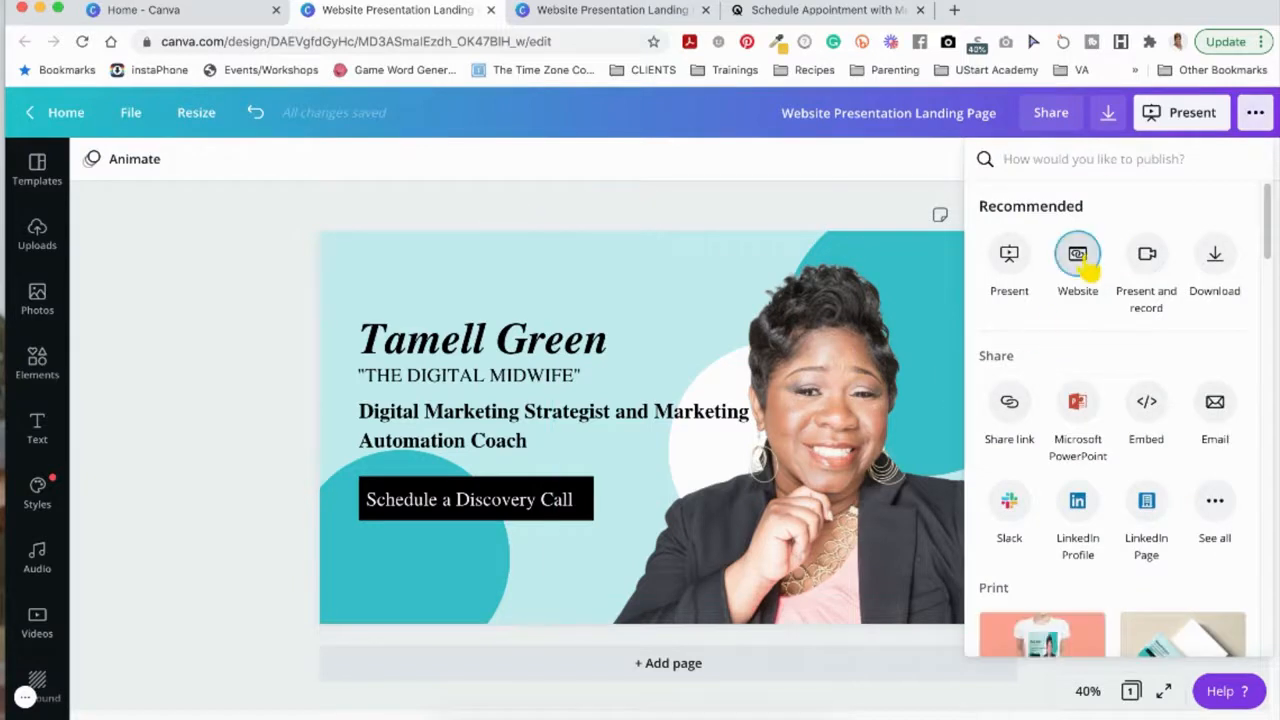
click(1077, 254)
click(1090, 489)
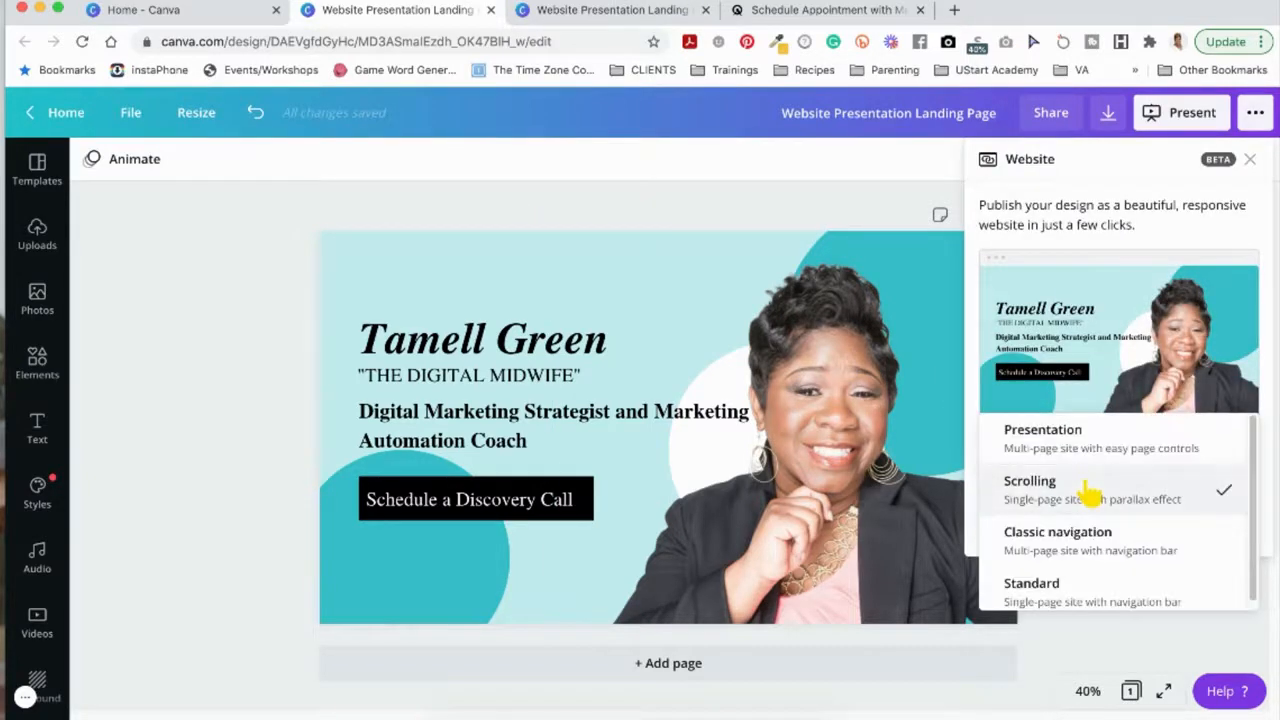
click(1091, 491)
click(1093, 495)
click(976, 488)
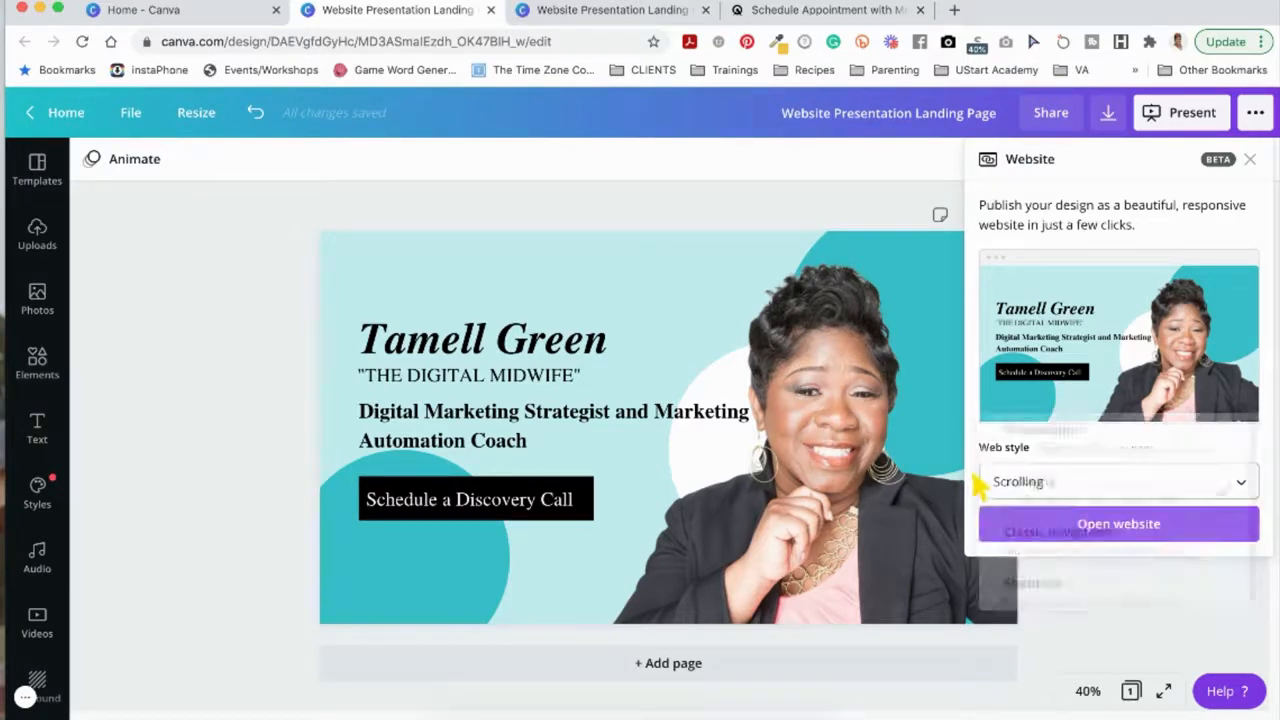
click(1145, 530)
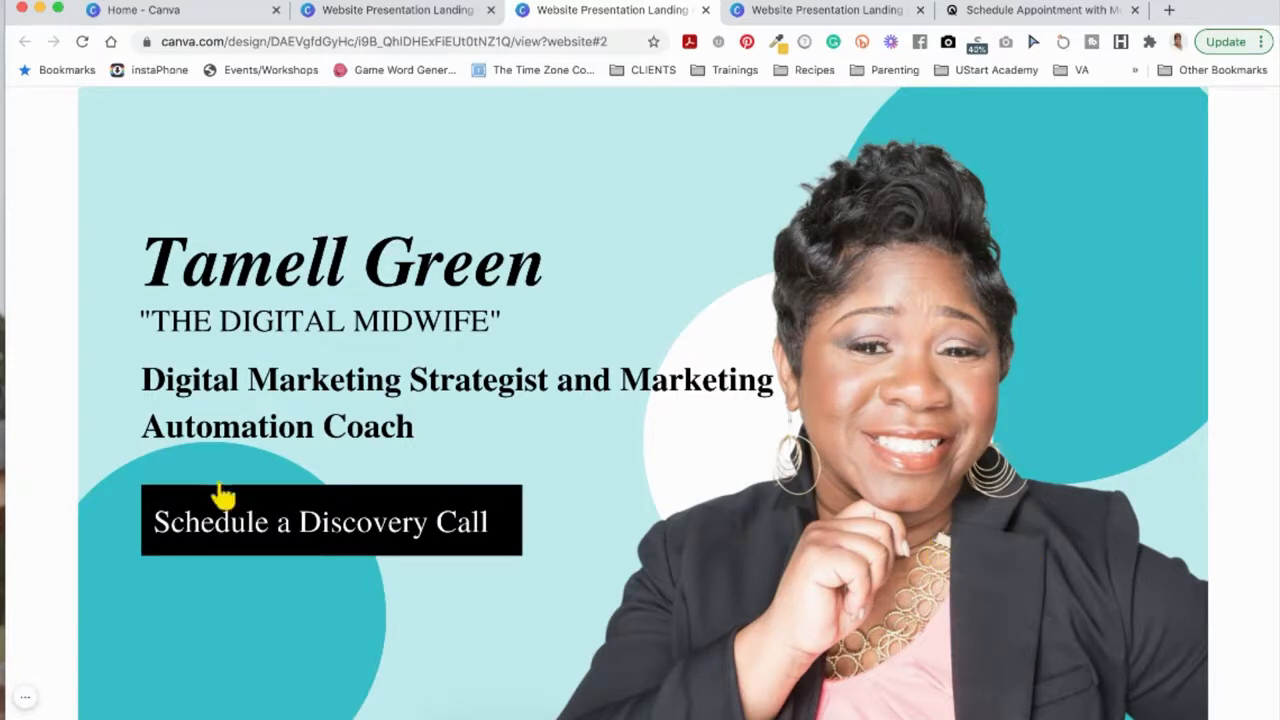
Step: Test the "Schedule a Discovery Call" link through to the external appointment page and compare it with the open site versions
click(299, 537)
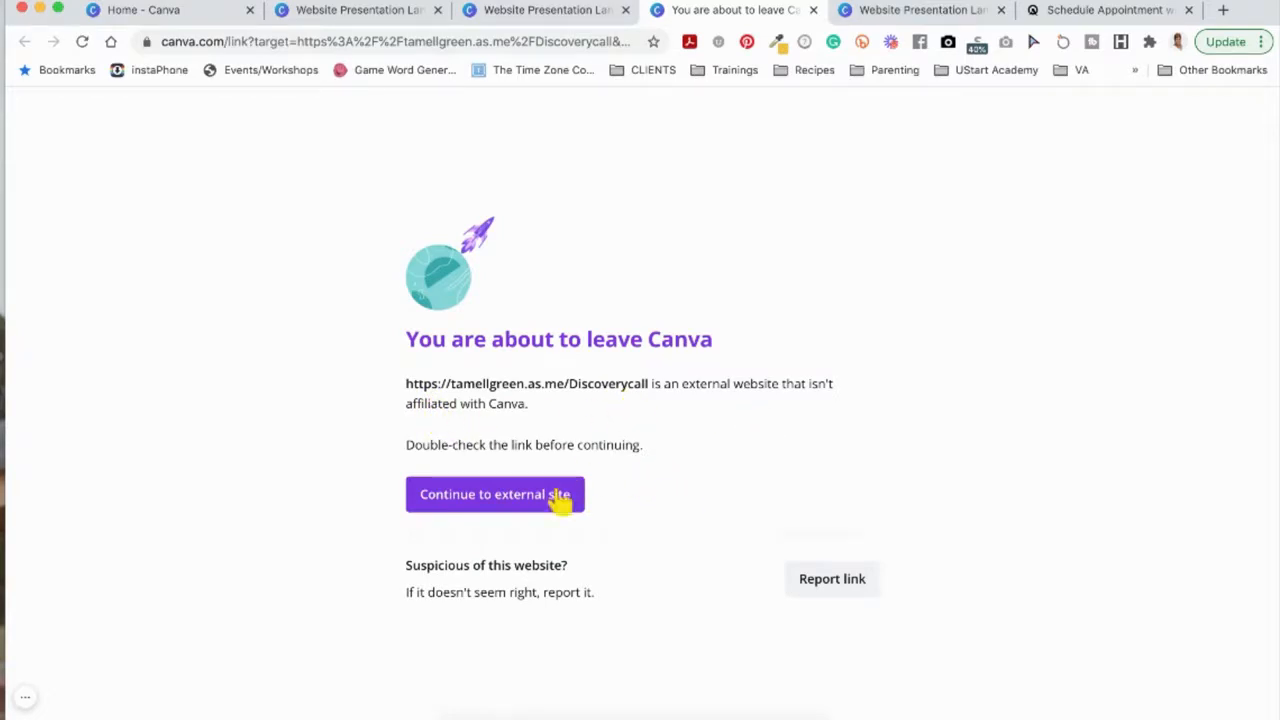
click(495, 502)
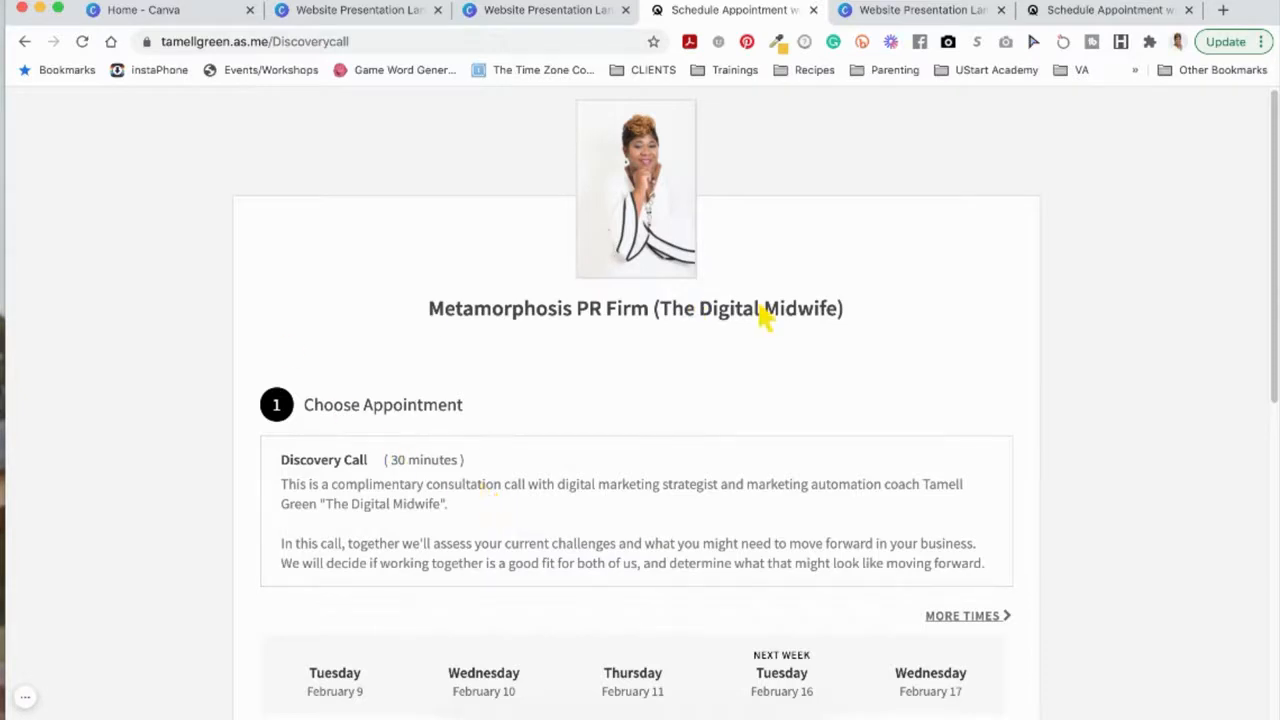
click(470, 12)
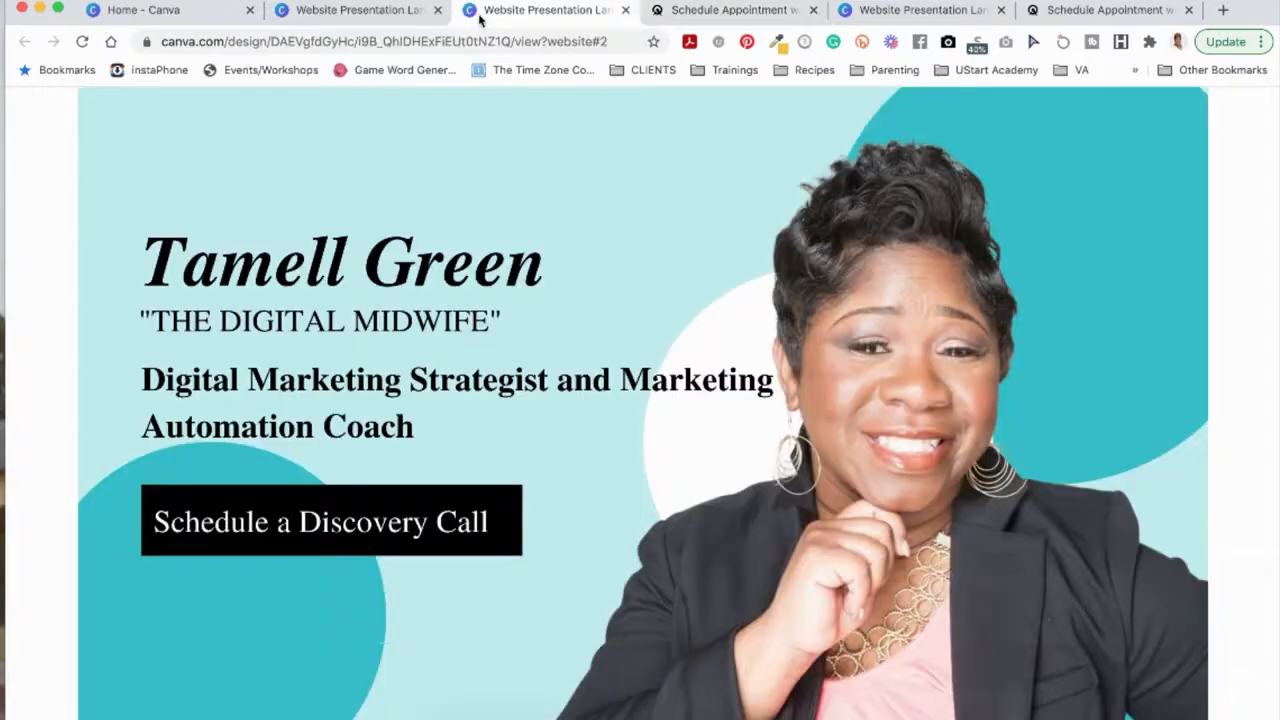
click(720, 12)
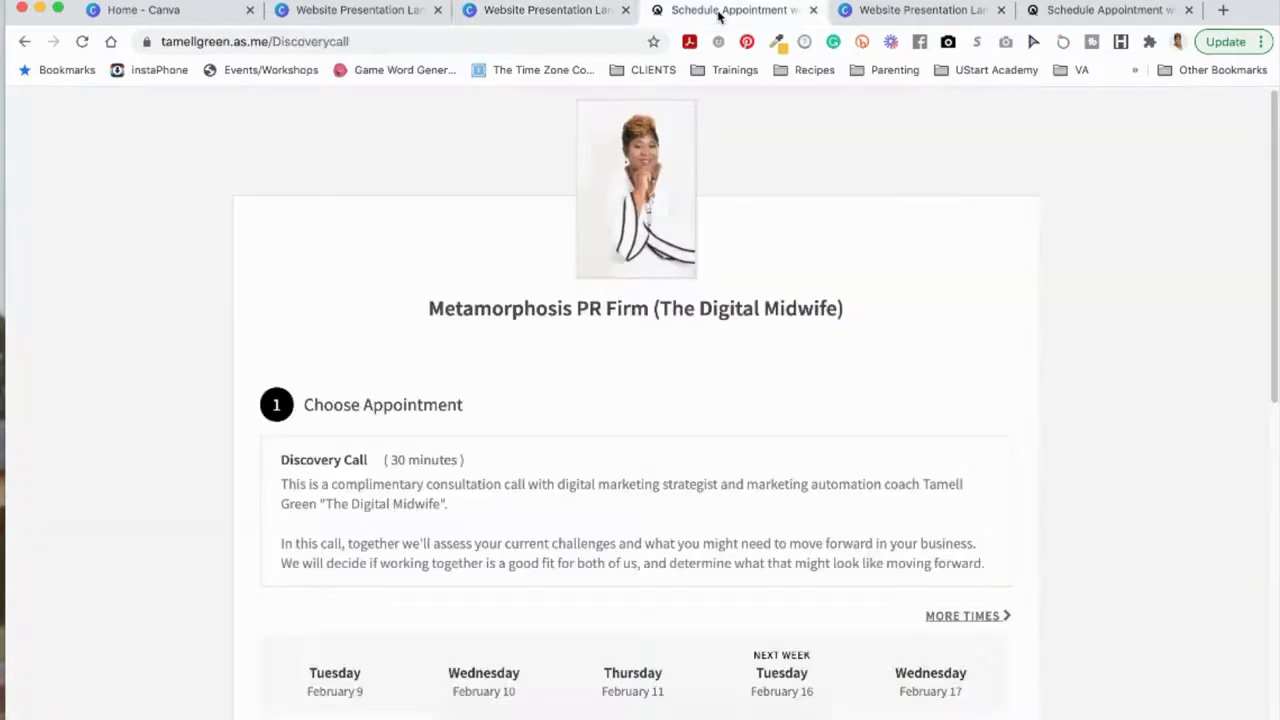
click(871, 12)
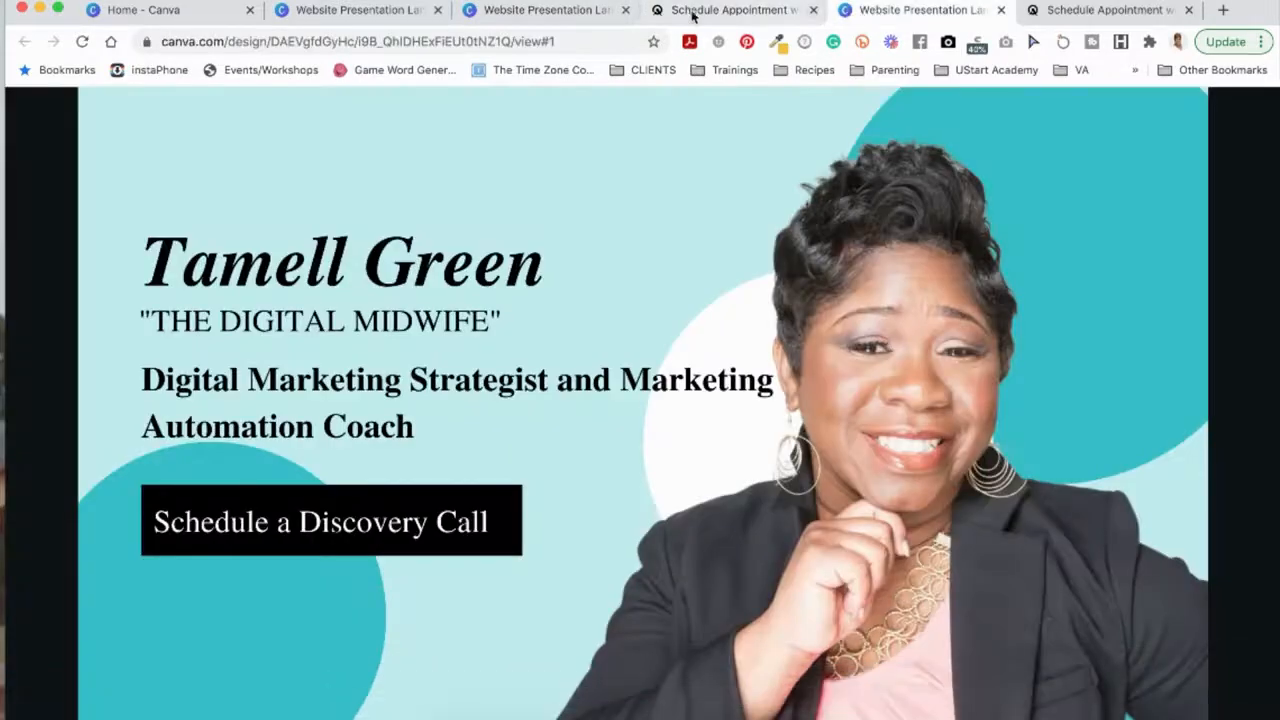
Step: Close the open website and appointment pages, return to the design editor, and dismiss the Website publishing options
click(1000, 10)
click(1000, 10)
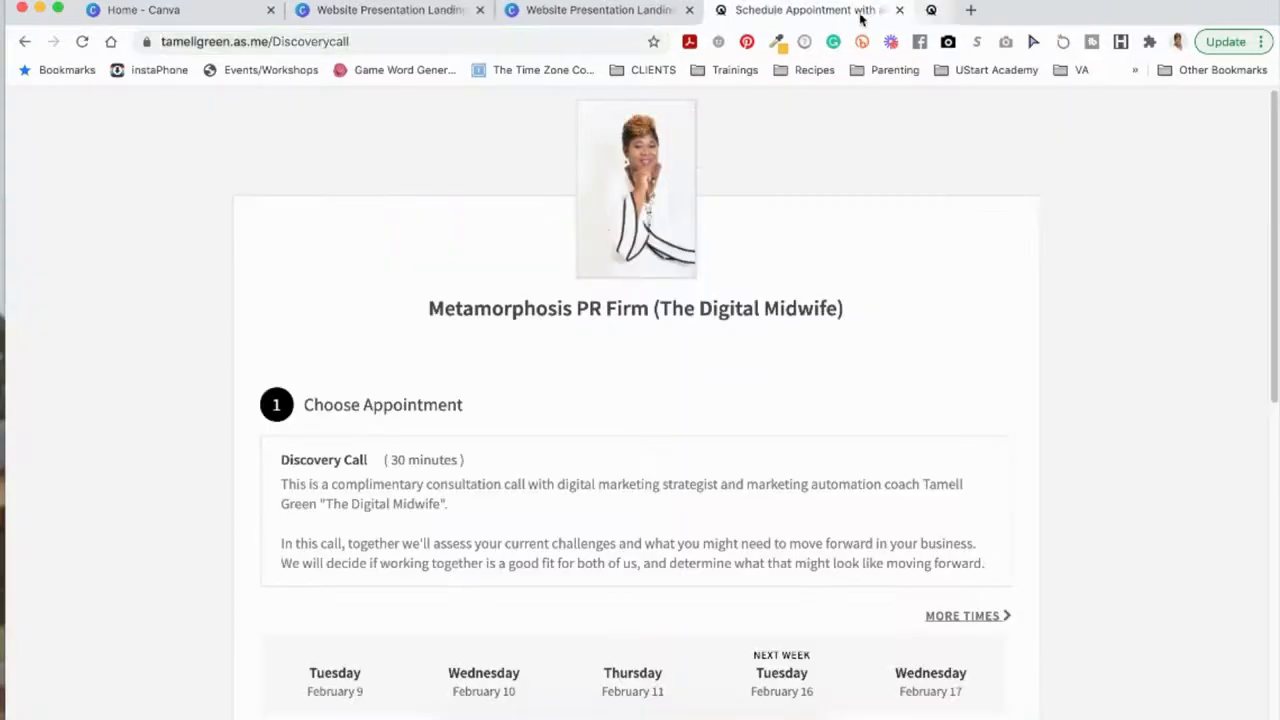
click(920, 10)
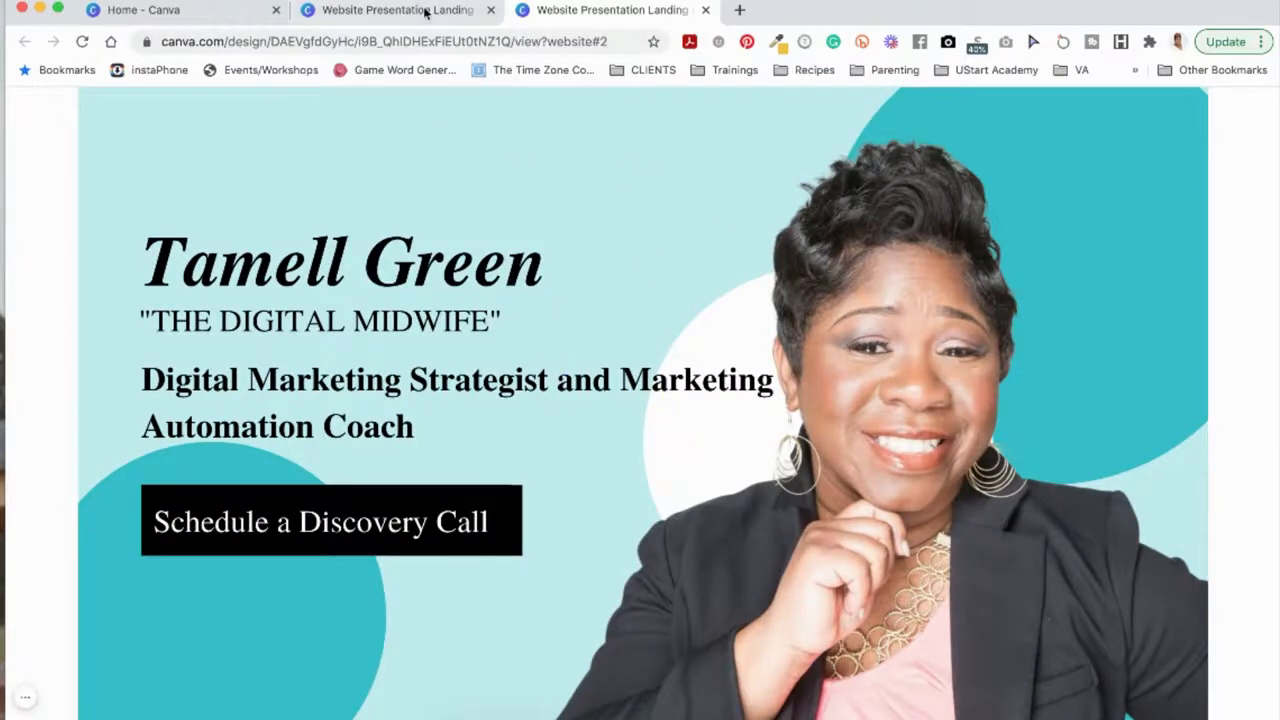
click(706, 10)
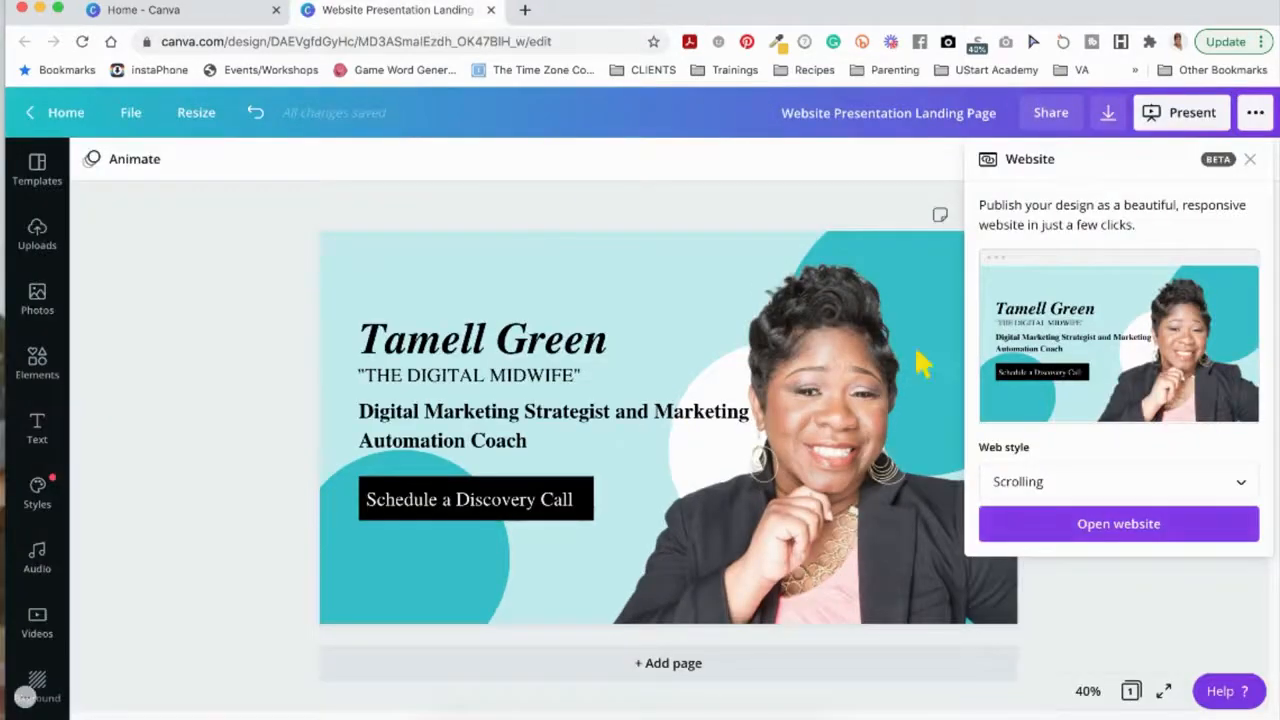
click(197, 550)
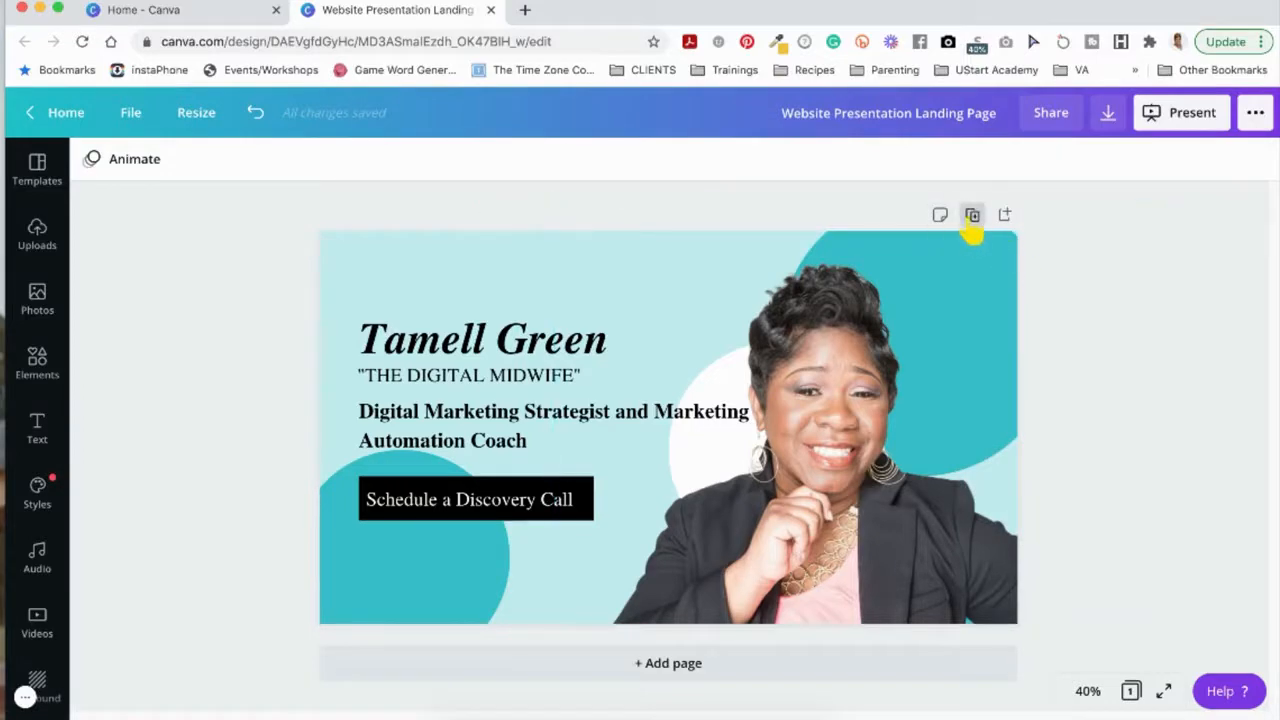
Step: Duplicate the single landing page again and change the second page's background to the Metamorphosis PR Firm coral
click(971, 218)
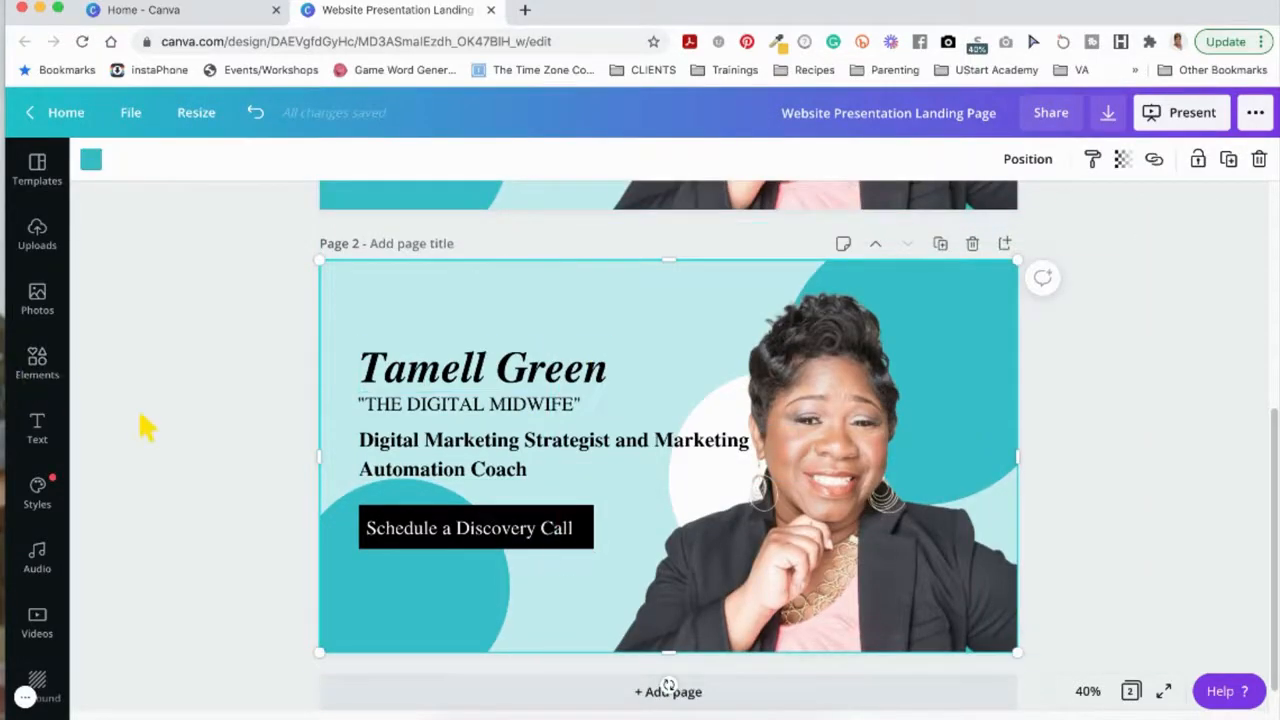
click(91, 162)
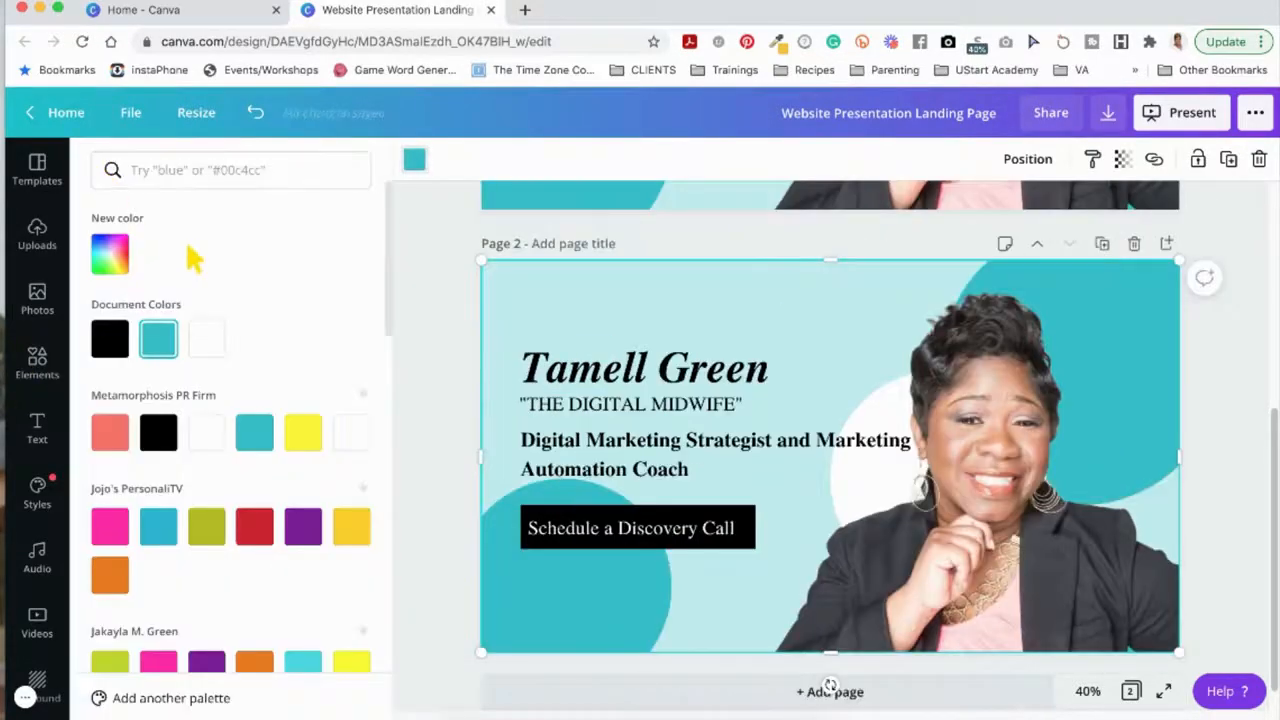
click(108, 431)
click(414, 349)
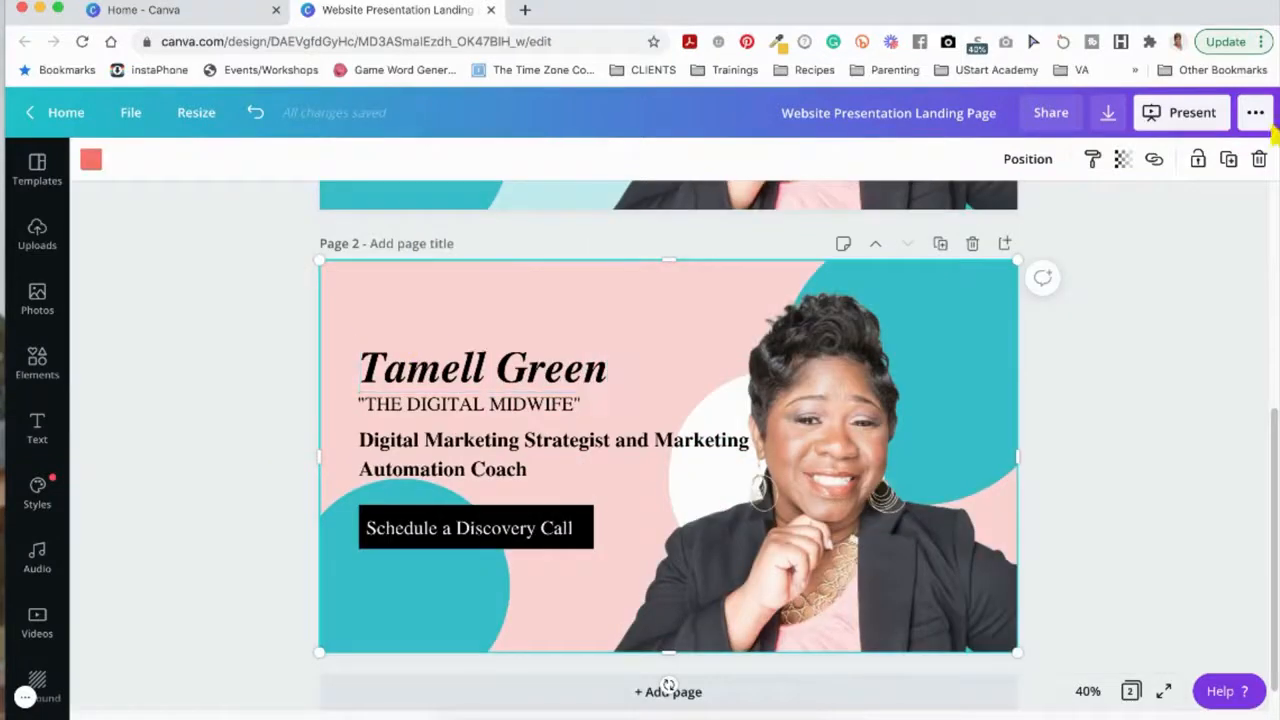
Step: Publish the two-page design as a website in the Scrolling web style and open the site
click(1167, 130)
click(1249, 157)
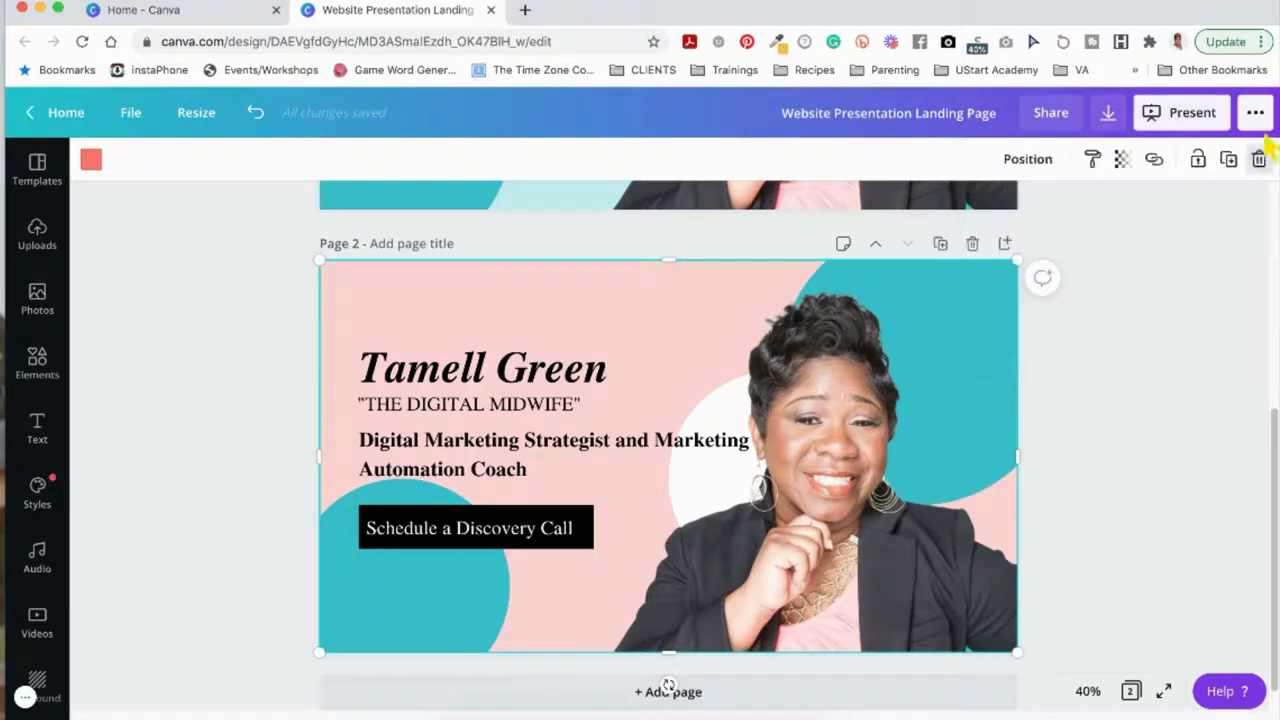
click(1255, 113)
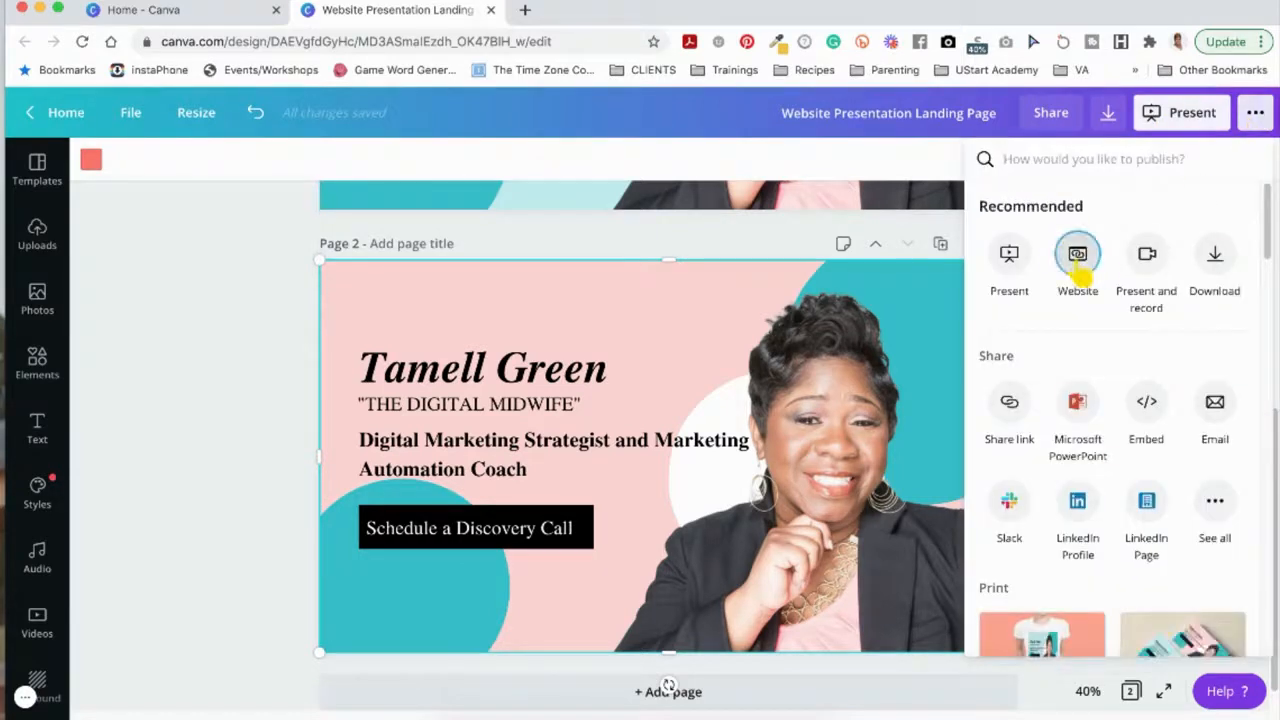
click(1078, 265)
click(1100, 485)
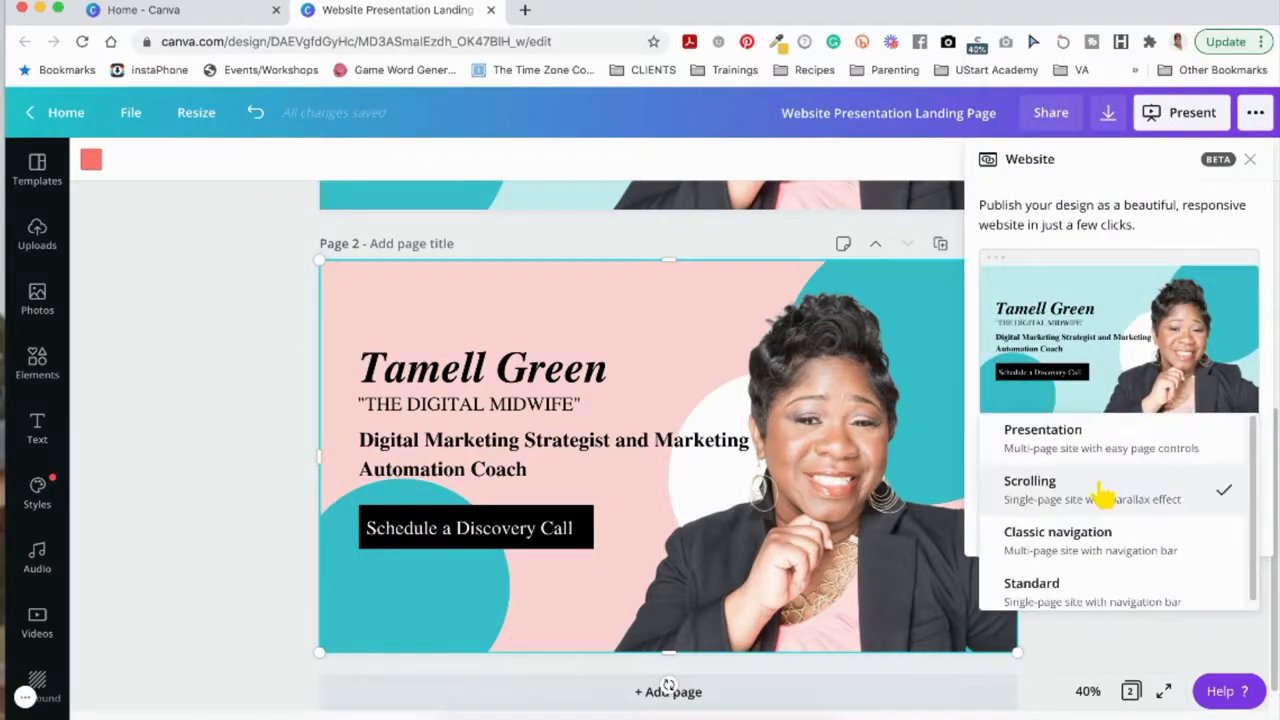
click(1100, 490)
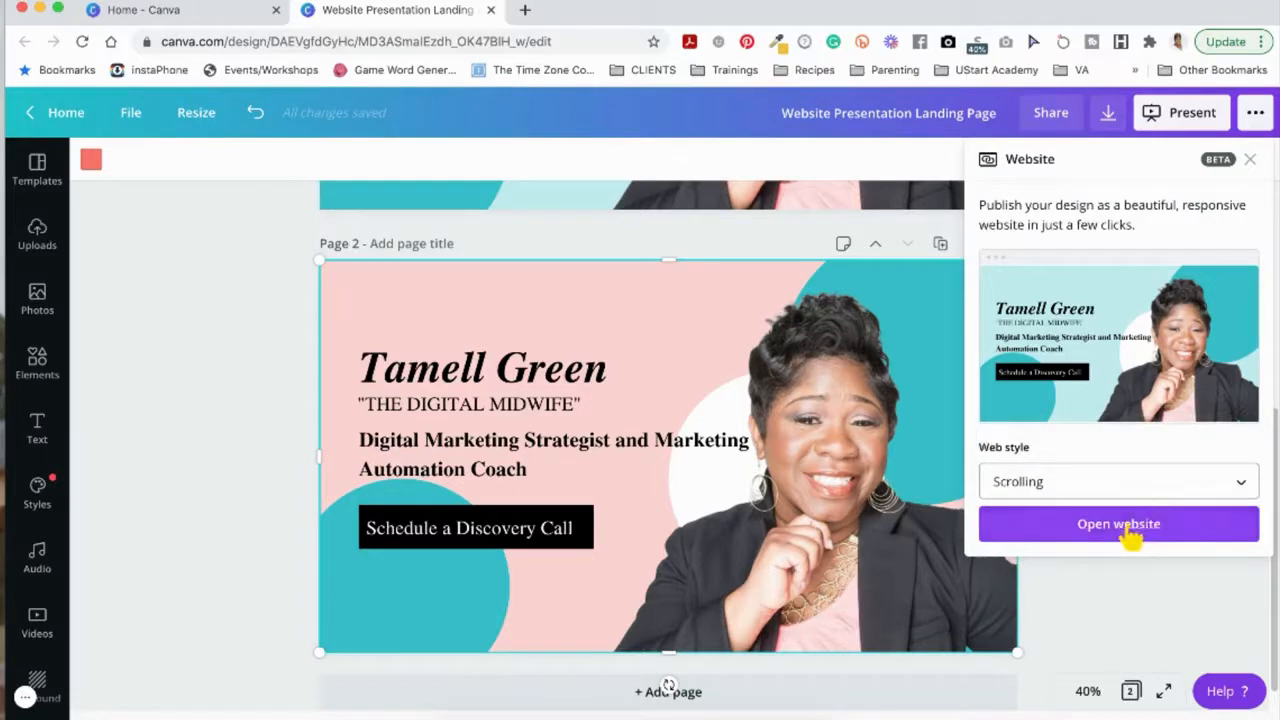
click(1130, 528)
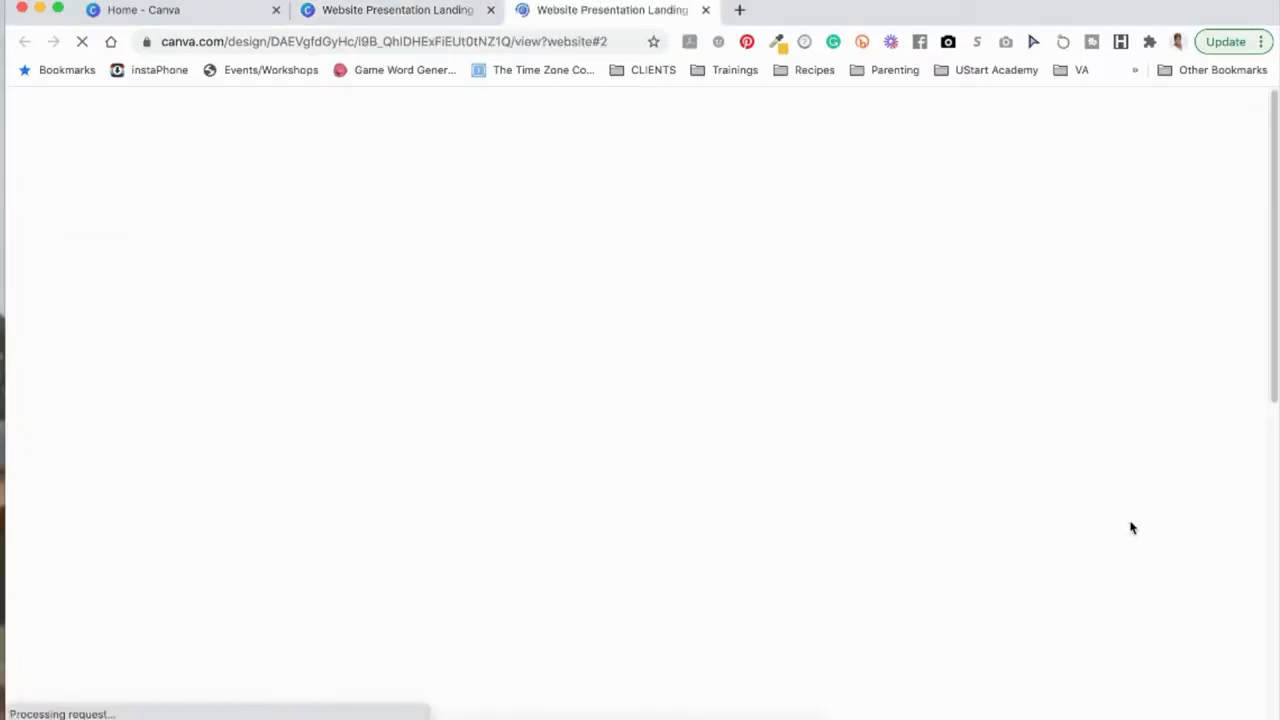
Step: Examine how the two pages move over each other with the parallax effect on the open Scrolling site
scroll(1131, 522, down, 3)
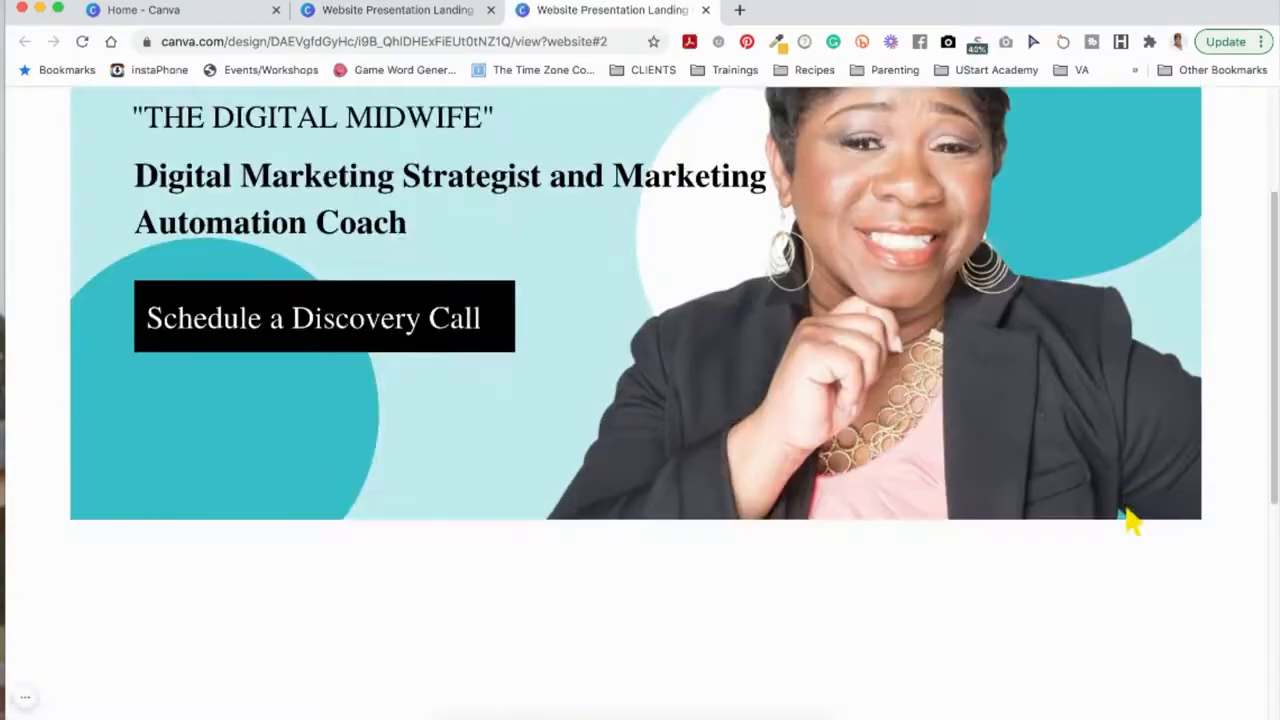
scroll(1131, 522, down, 5)
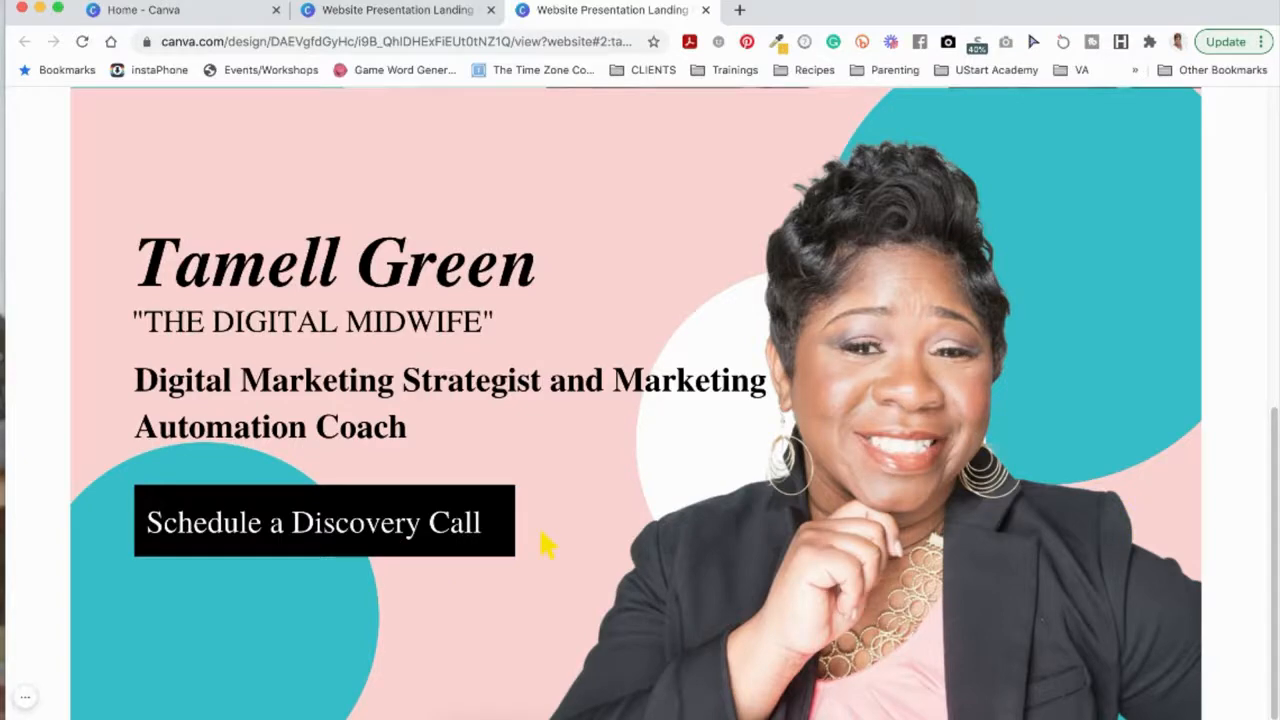
scroll(545, 545, up, 2)
scroll(545, 545, down, 2)
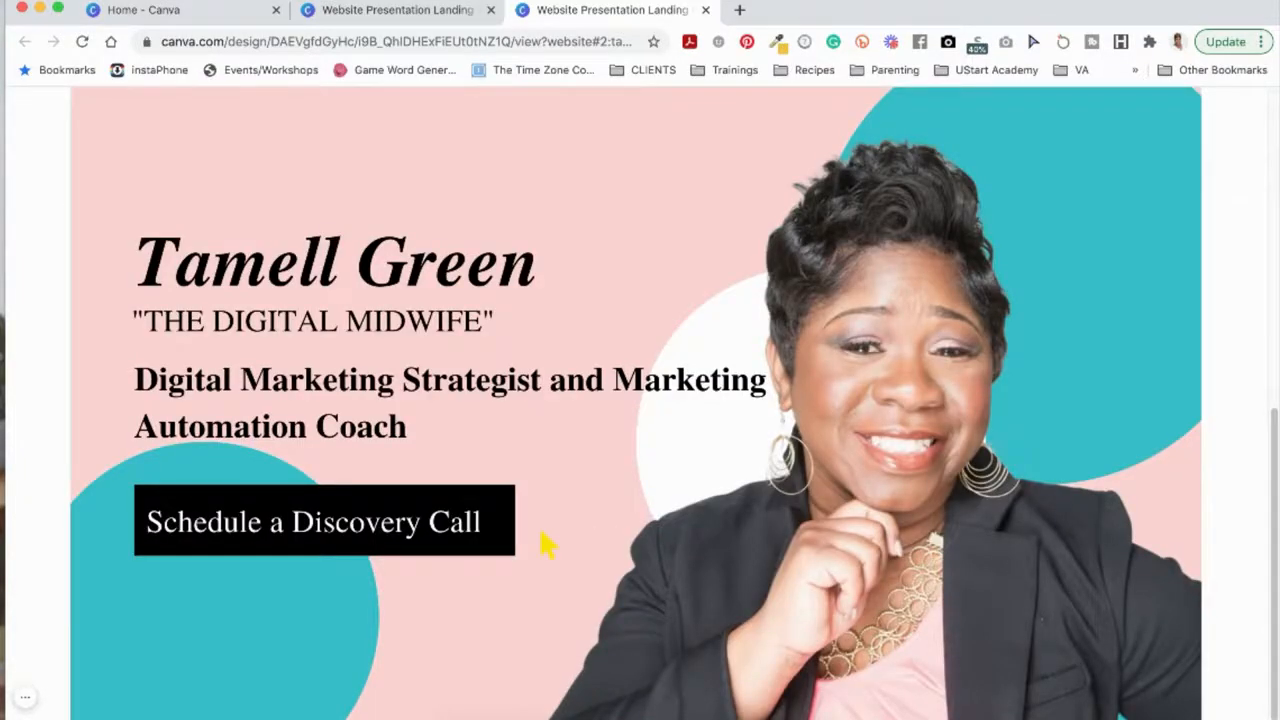
scroll(545, 545, up, 2)
scroll(545, 545, down, 3)
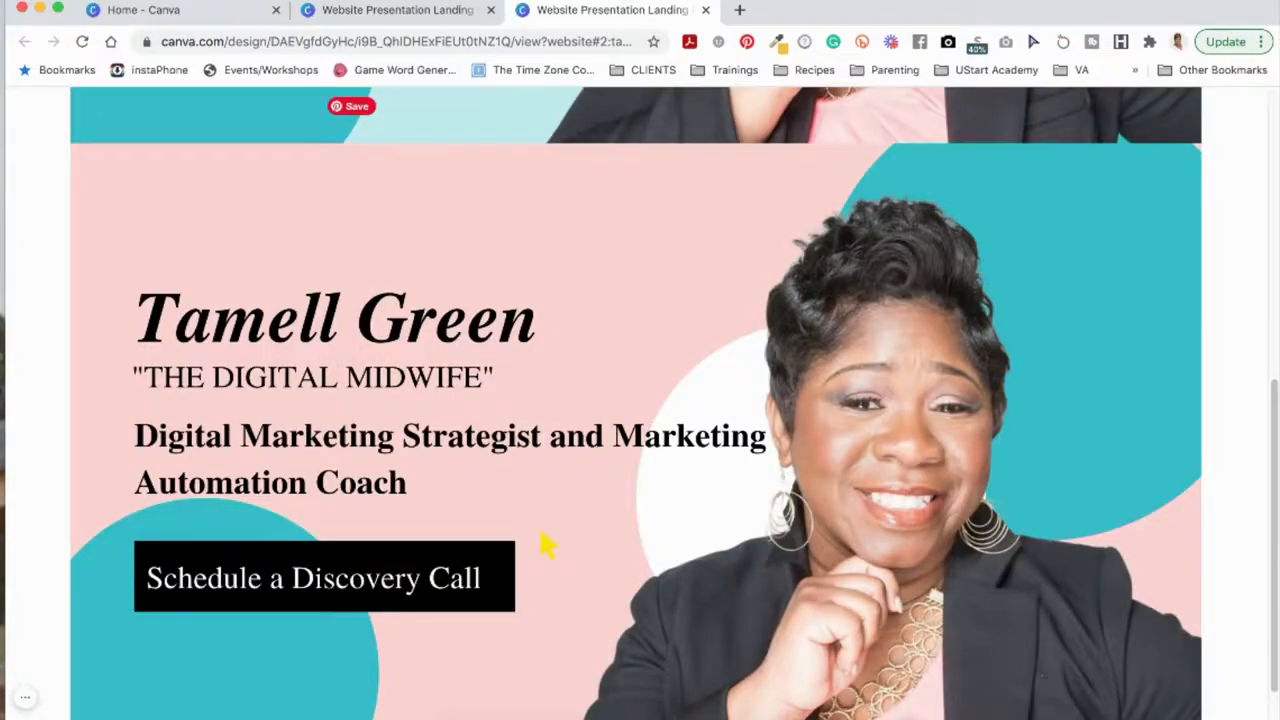
scroll(545, 545, down, 1)
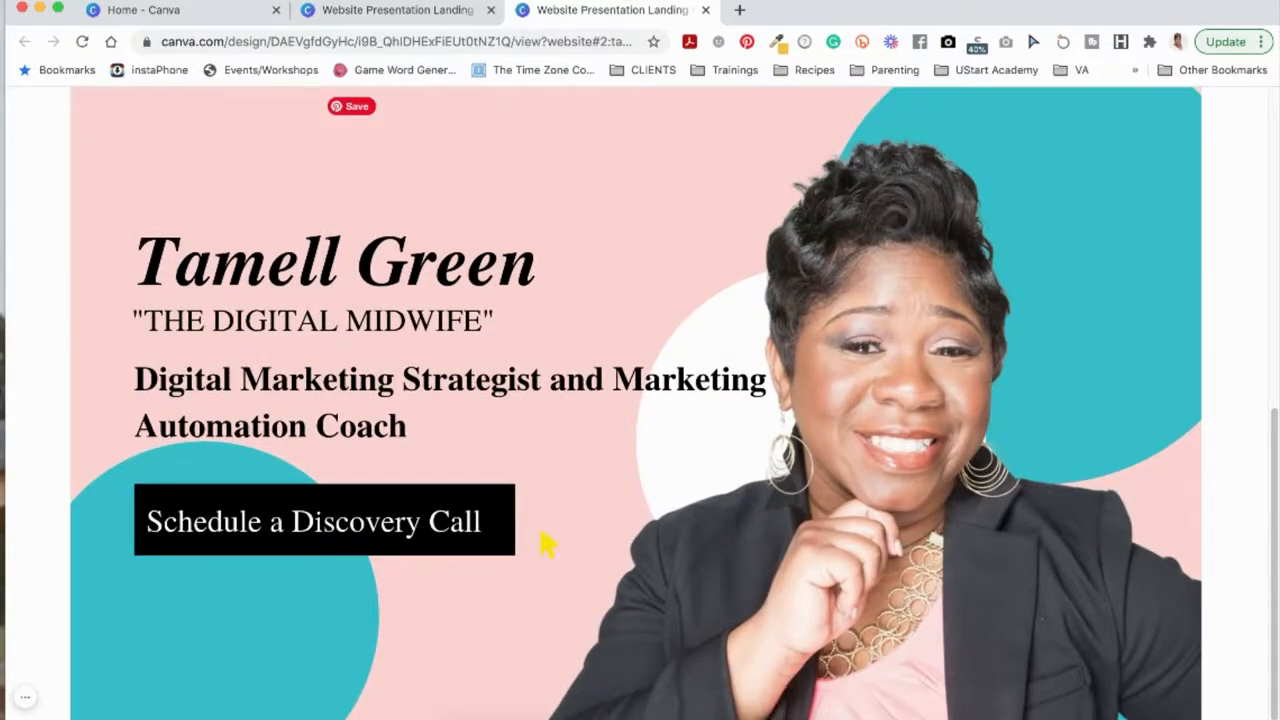
scroll(737, 591, up, 3)
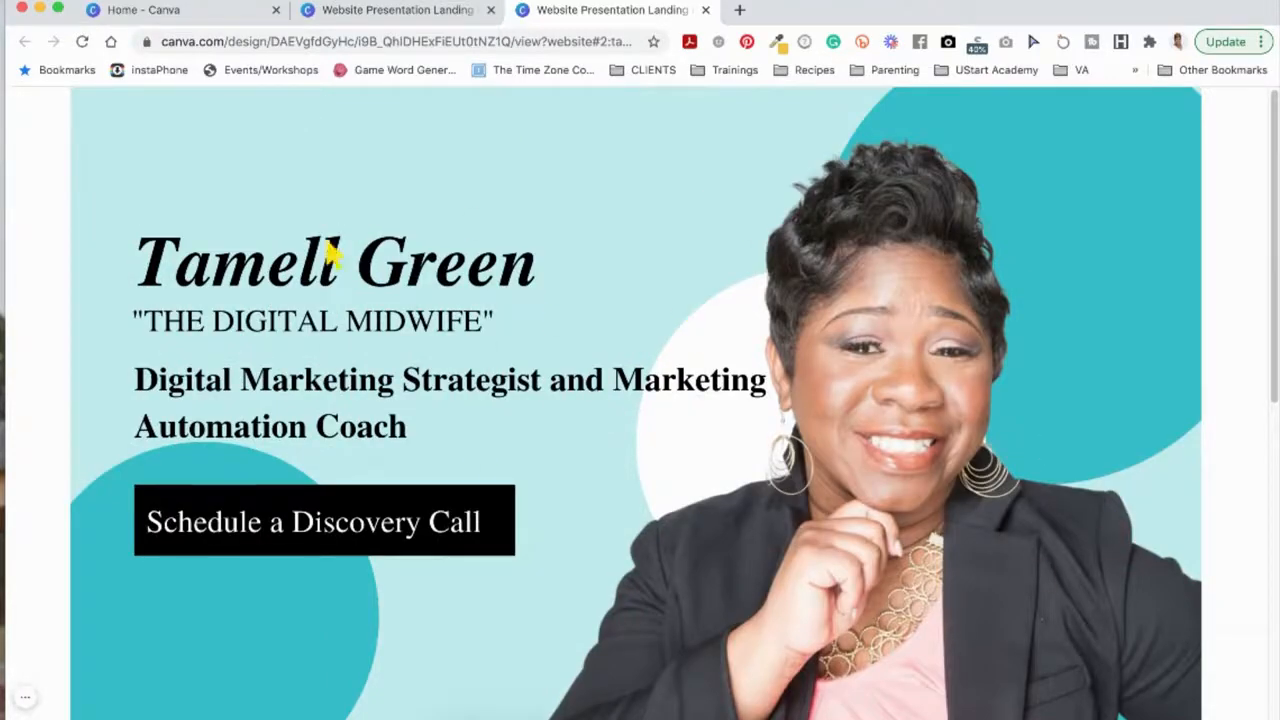
scroll(872, 358, down, 5)
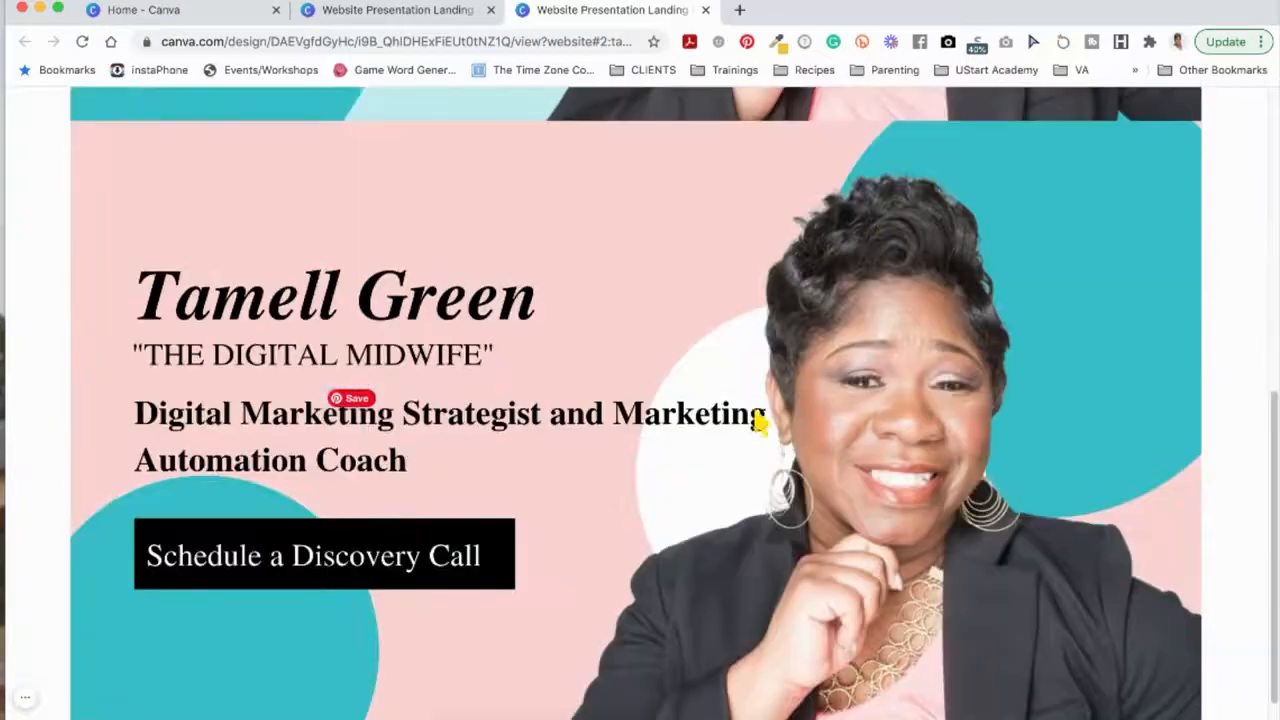
scroll(770, 450, up, 3)
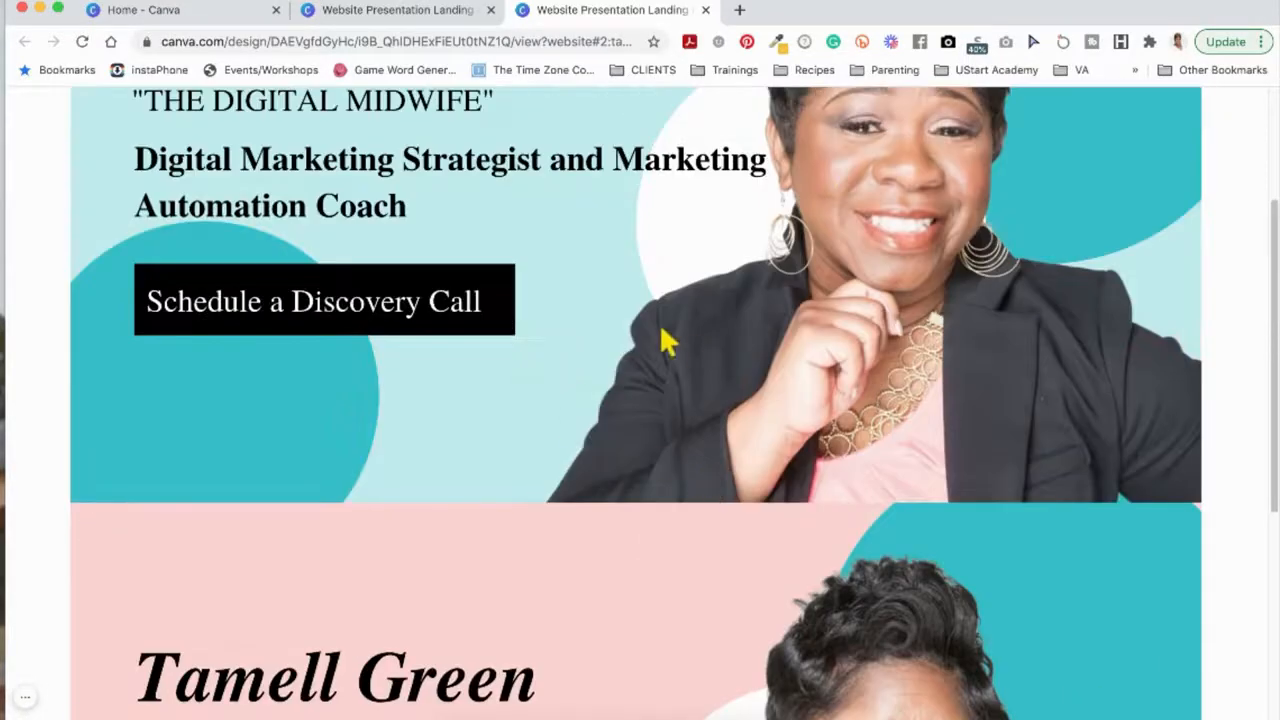
scroll(787, 458, down, 3)
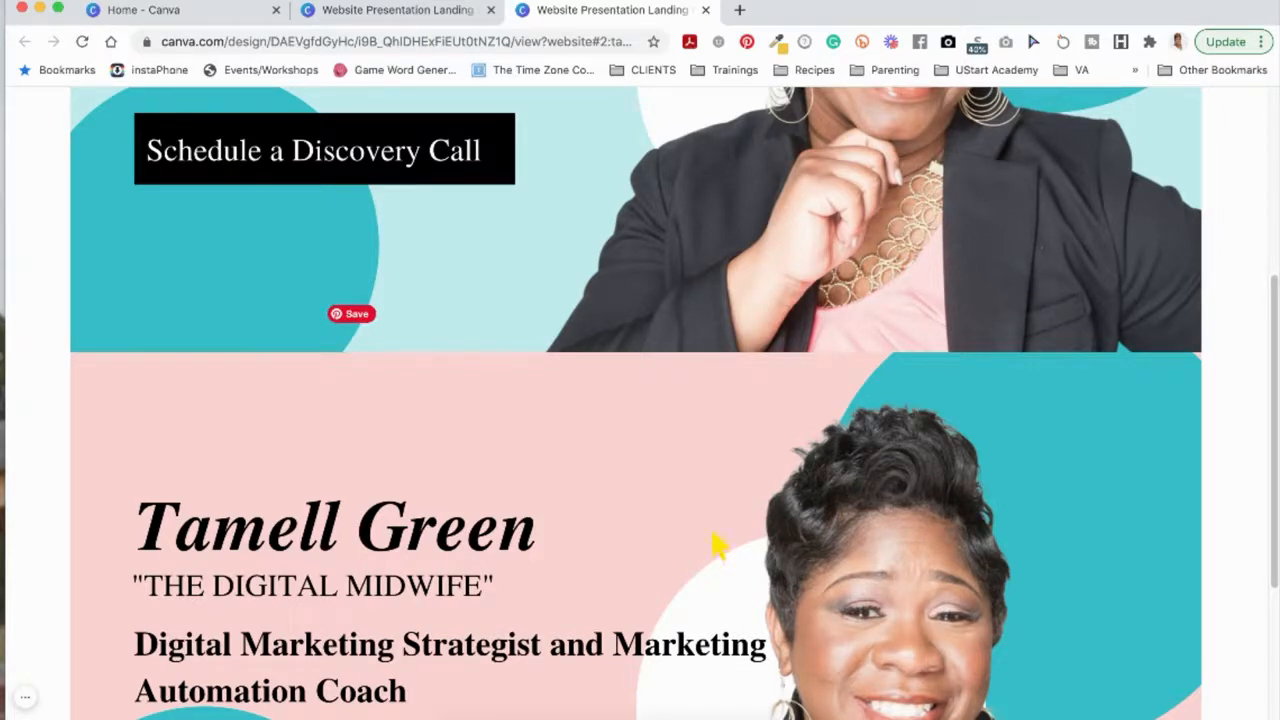
Step: Close the site, delete the design's coral second page, and open the remaining page as a website in the Classic navigation style
click(705, 12)
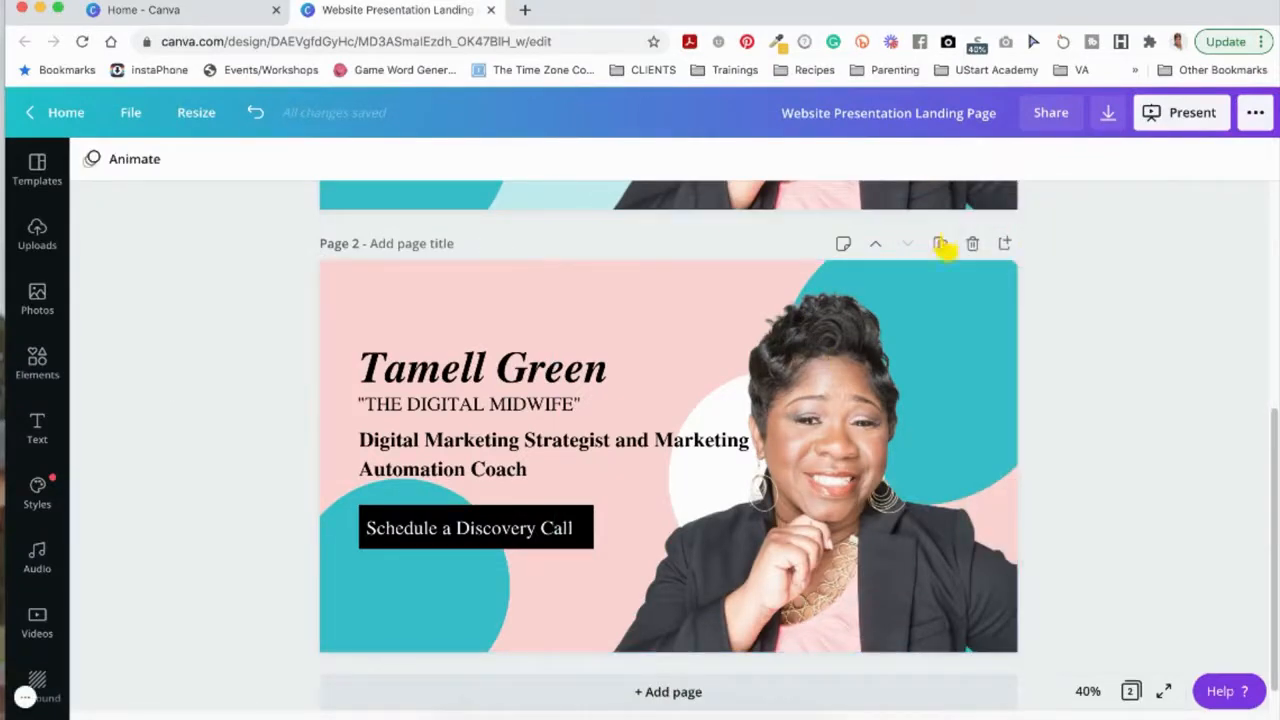
click(972, 244)
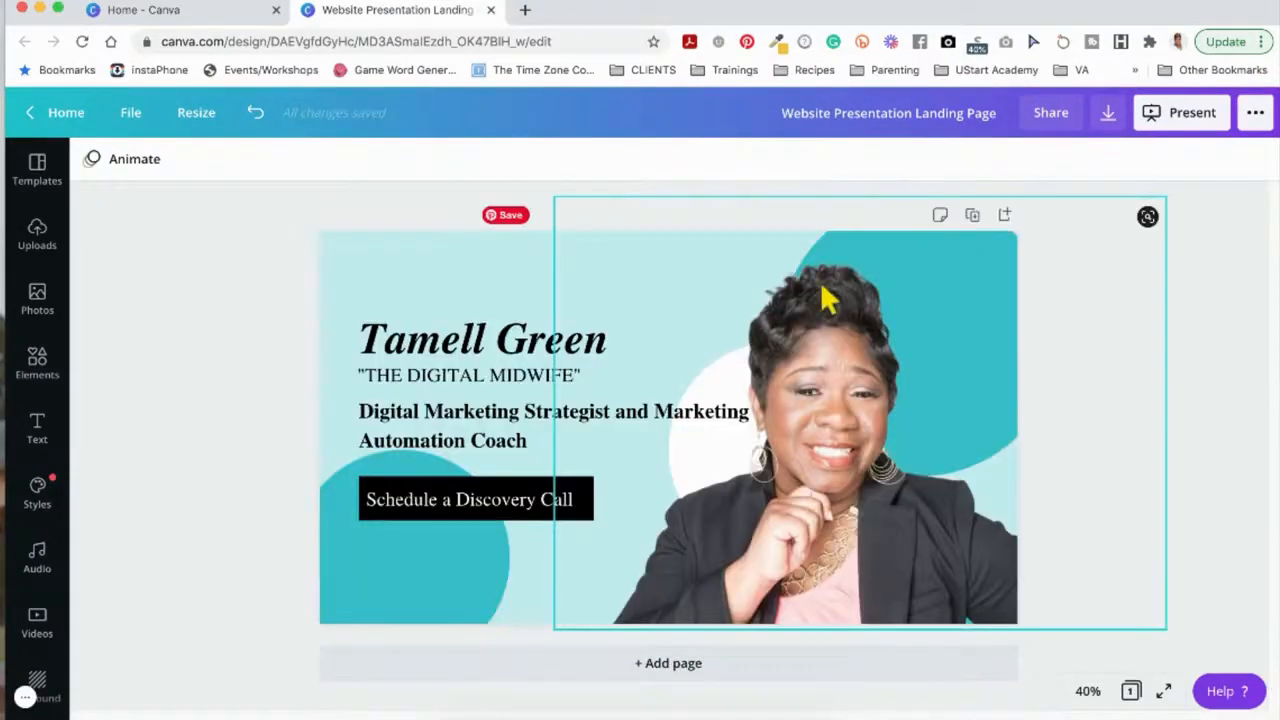
click(1255, 112)
click(1077, 262)
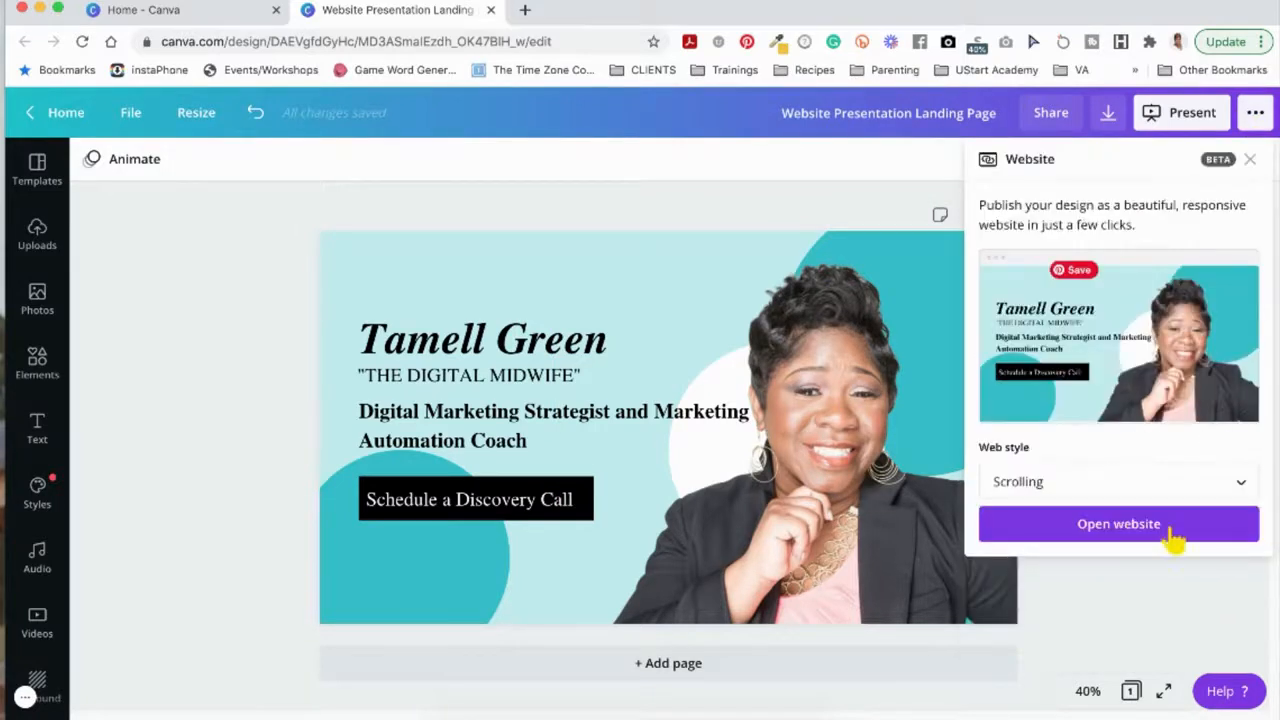
click(1052, 488)
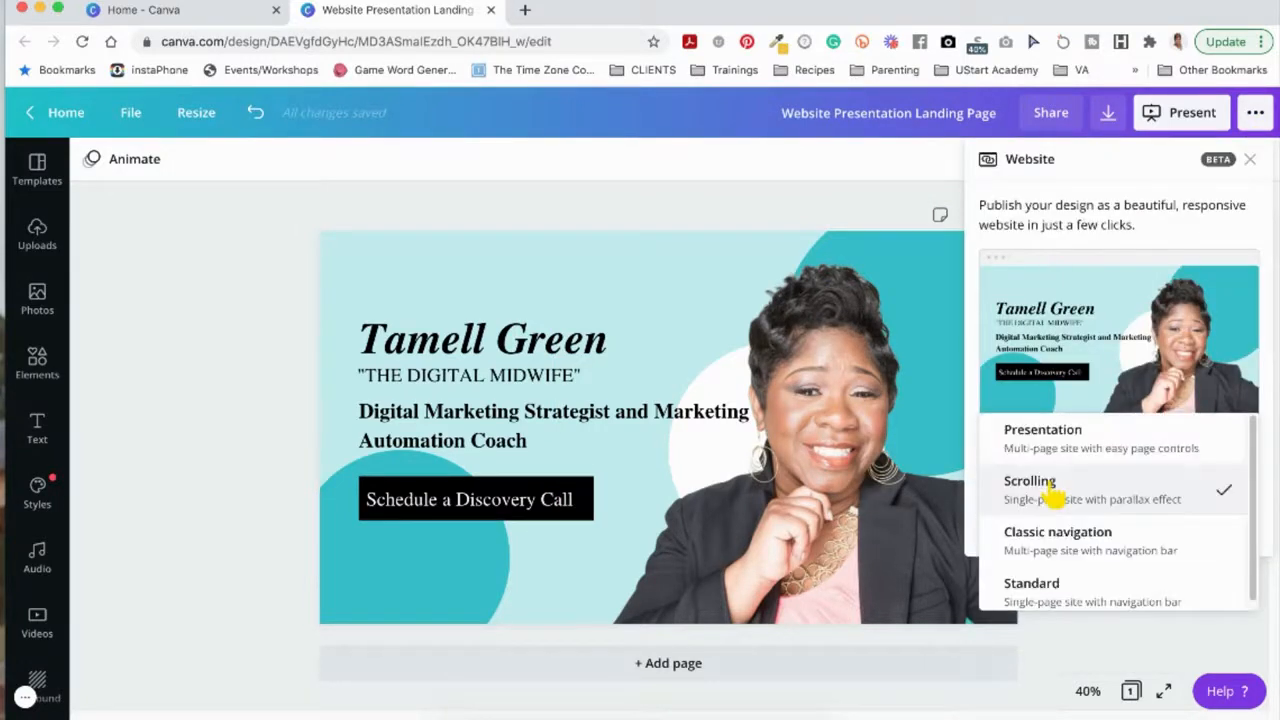
click(1071, 550)
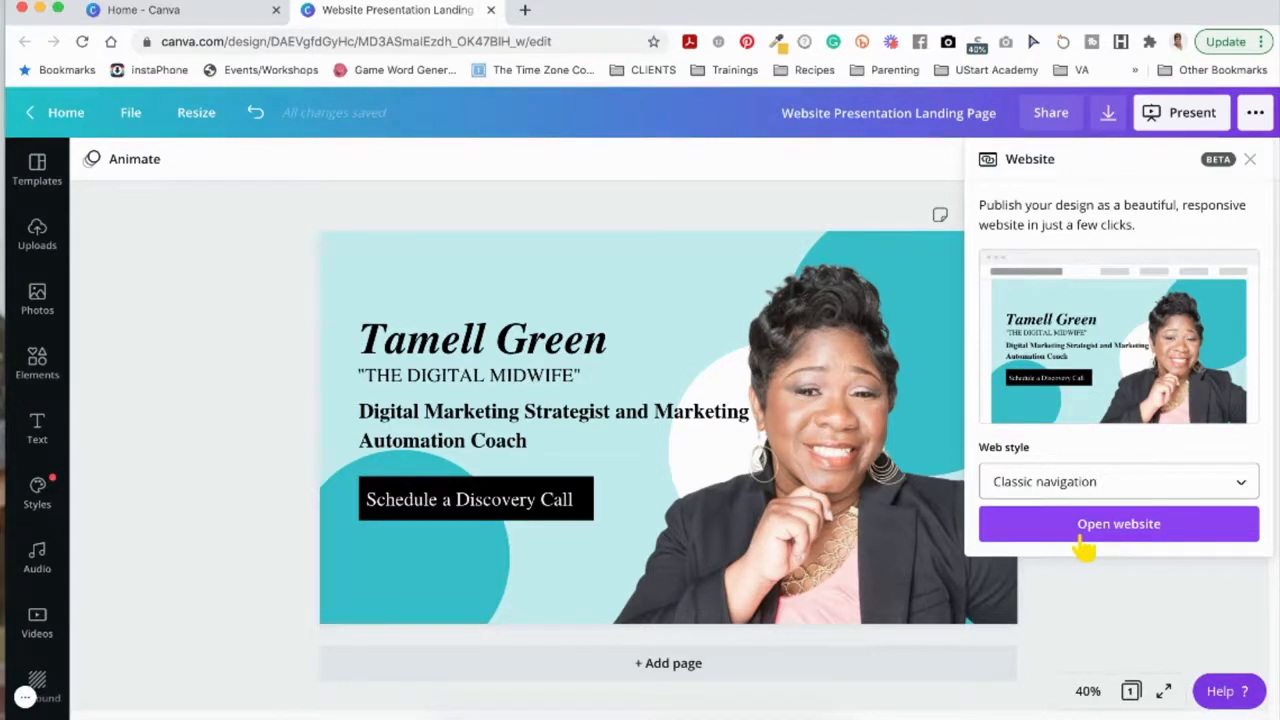
click(1082, 535)
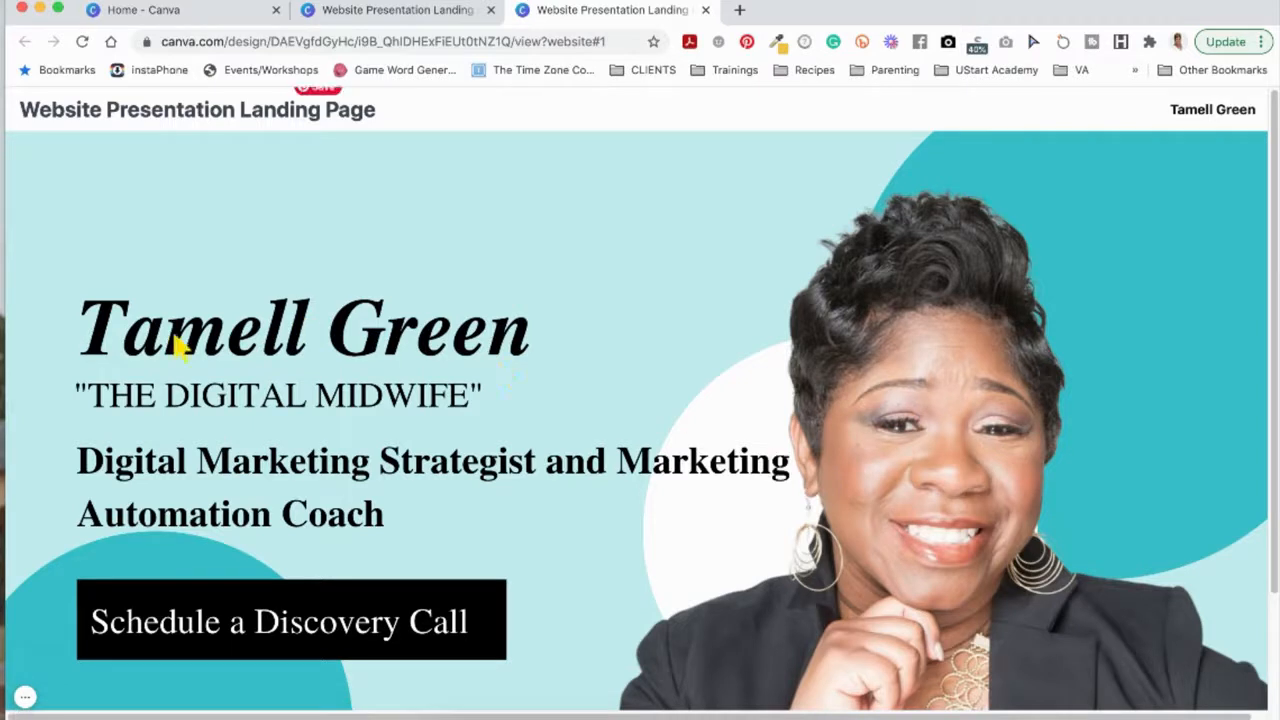
Step: Test the "Schedule a Discovery Call" link on the Classic navigation site and return to the site
click(224, 650)
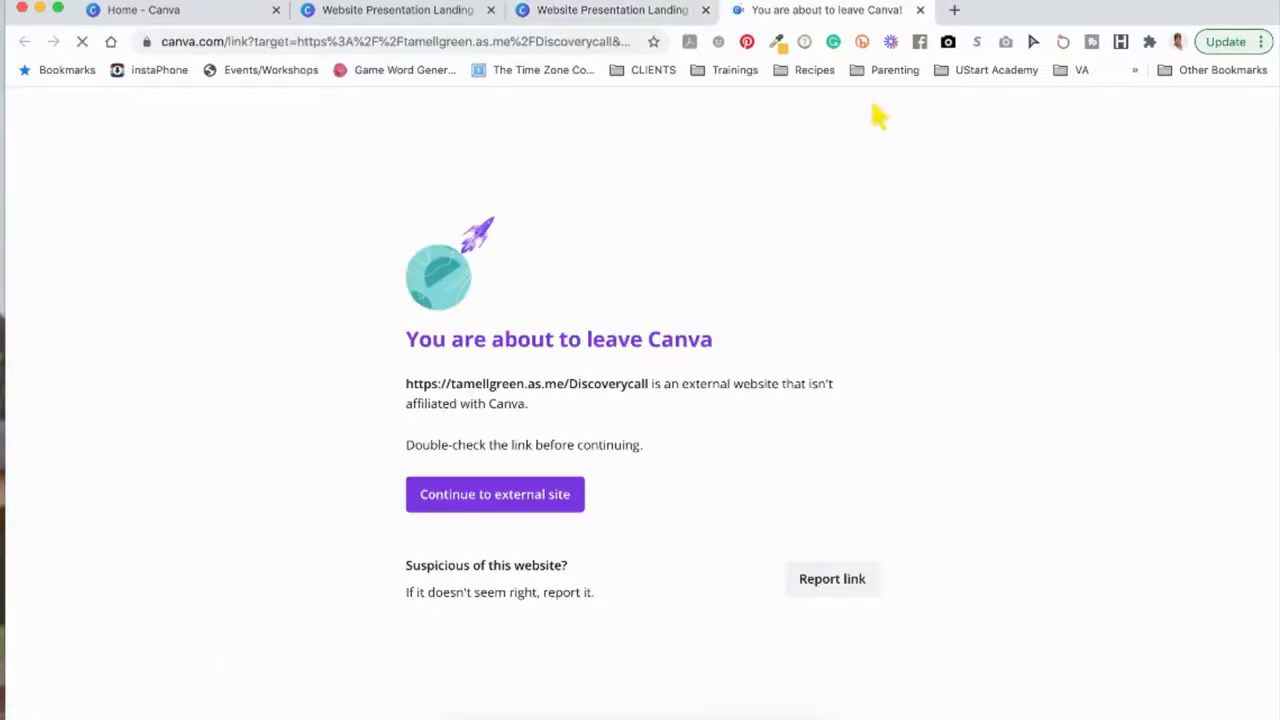
click(609, 12)
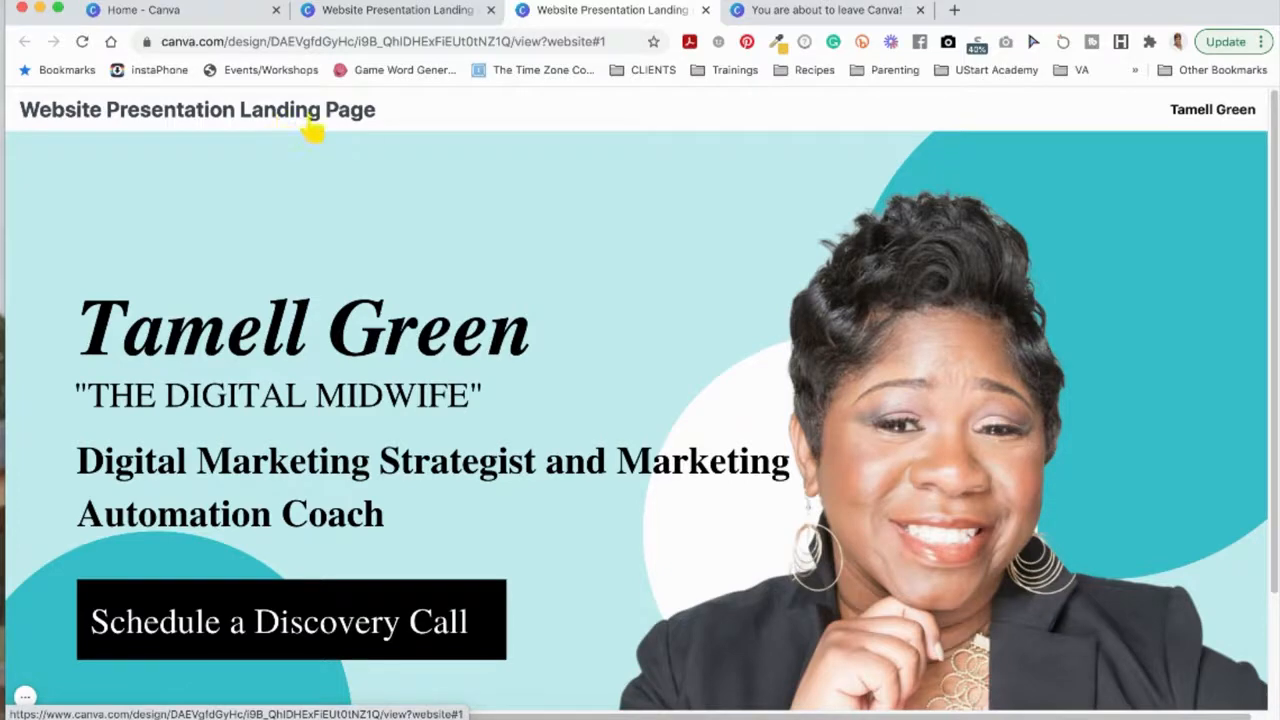
Step: Return to the design editor and rename the design as "Discovery Call"
click(349, 9)
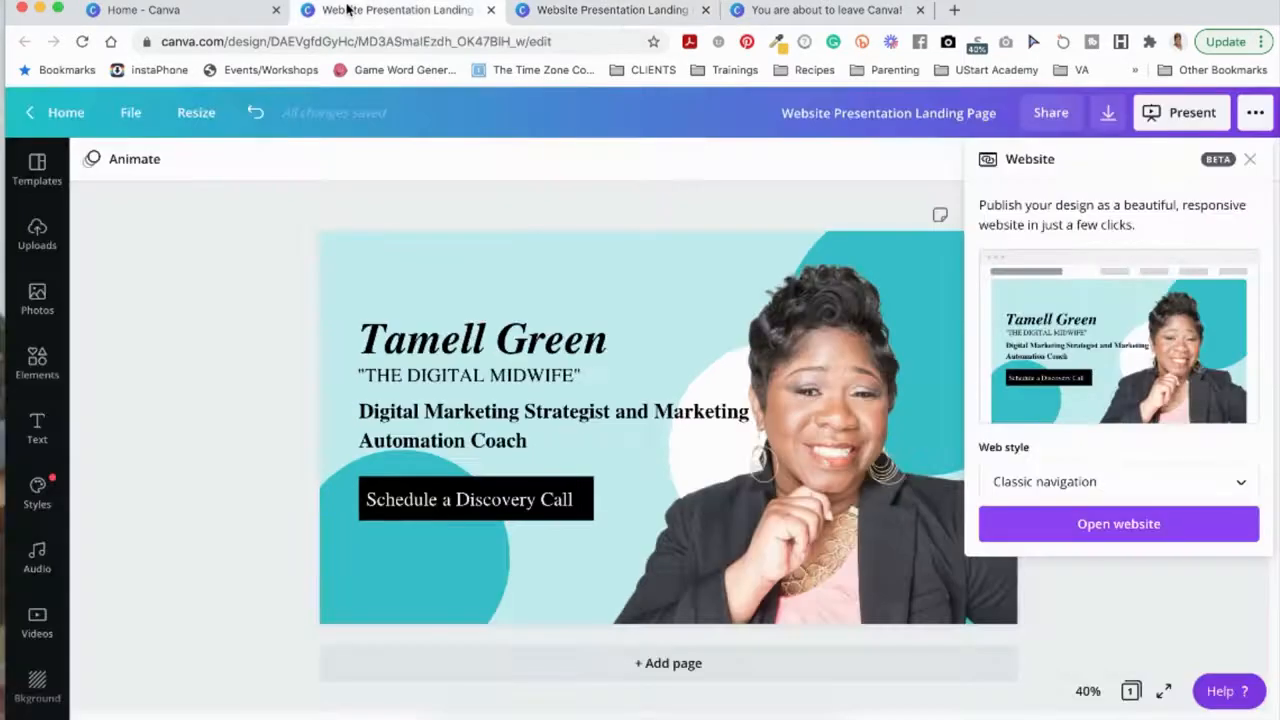
click(915, 118)
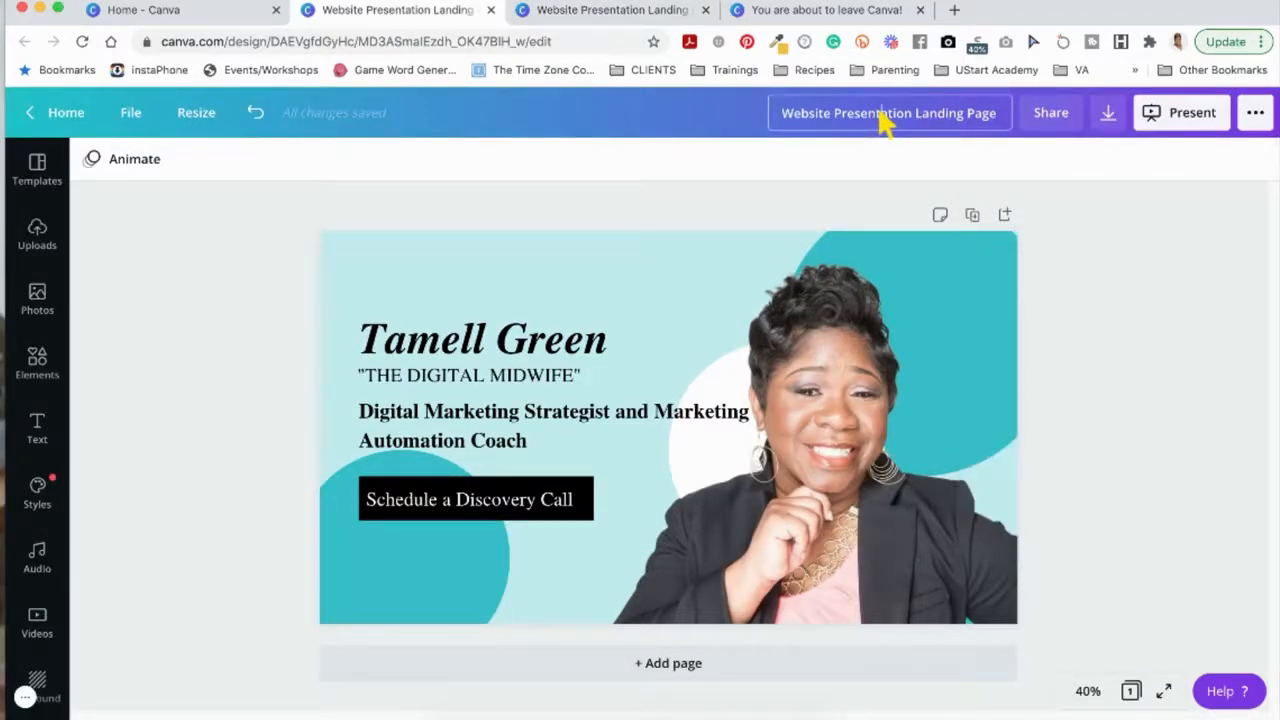
click(885, 114)
key(BackSpace)
text(Discover)
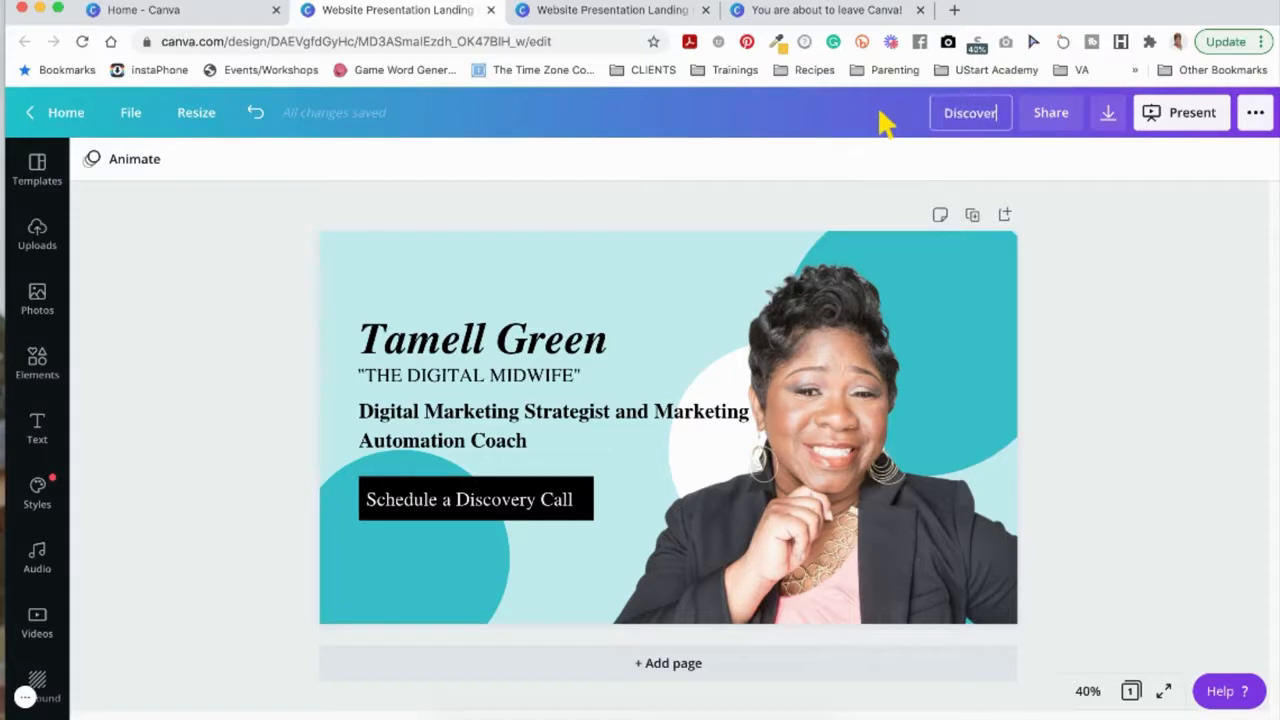
text(y Call)
key(Return)
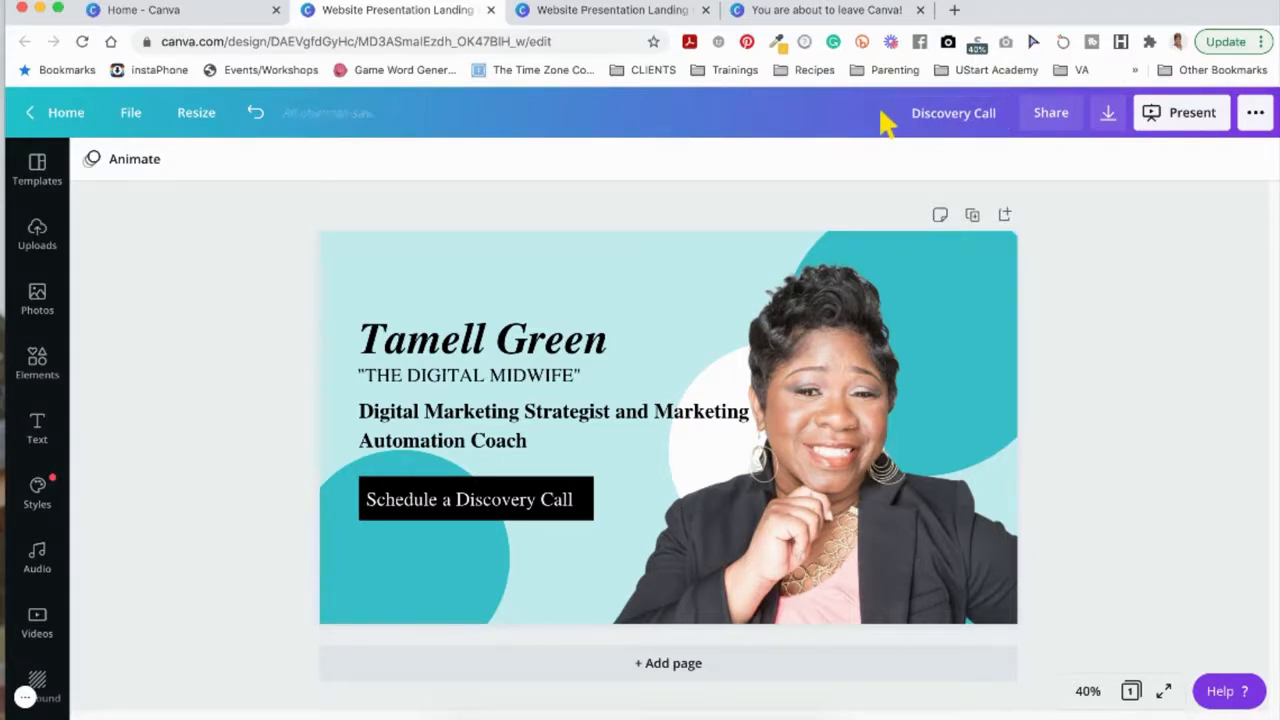
Step: Publish the renamed design as a website in the Classic navigation style and open the site
click(1255, 112)
click(1078, 256)
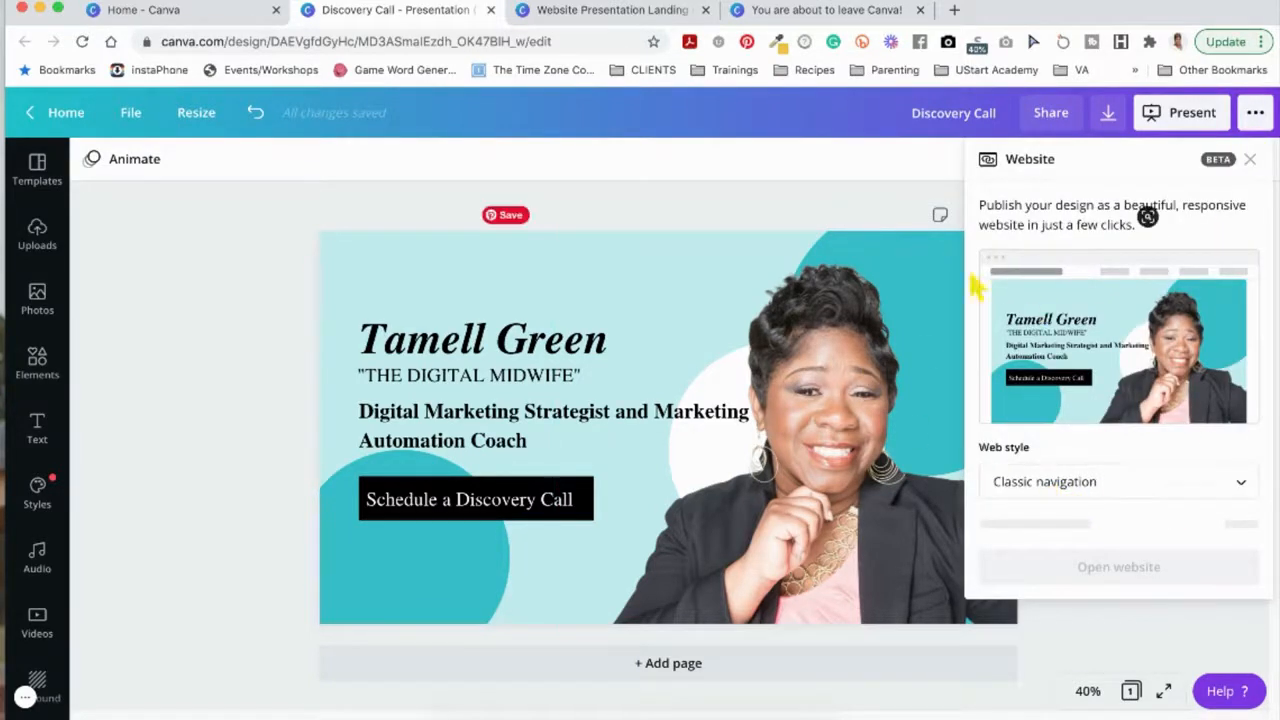
click(757, 214)
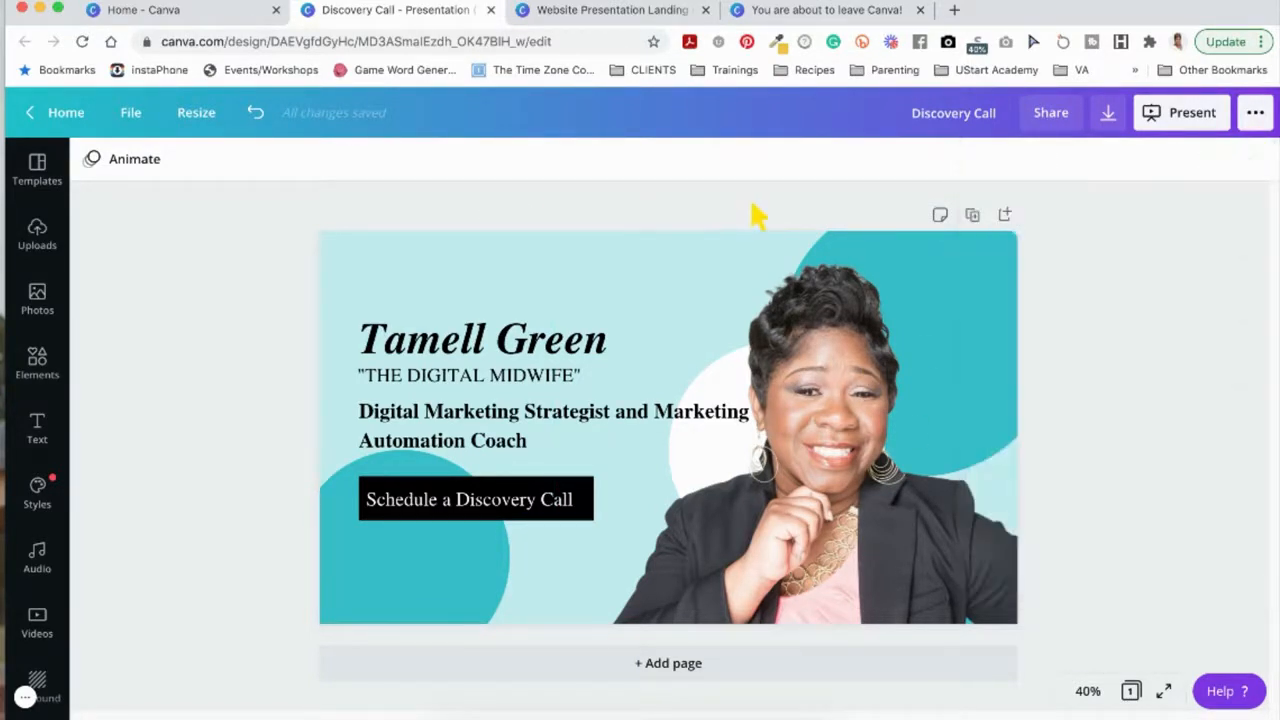
click(1255, 112)
click(1078, 256)
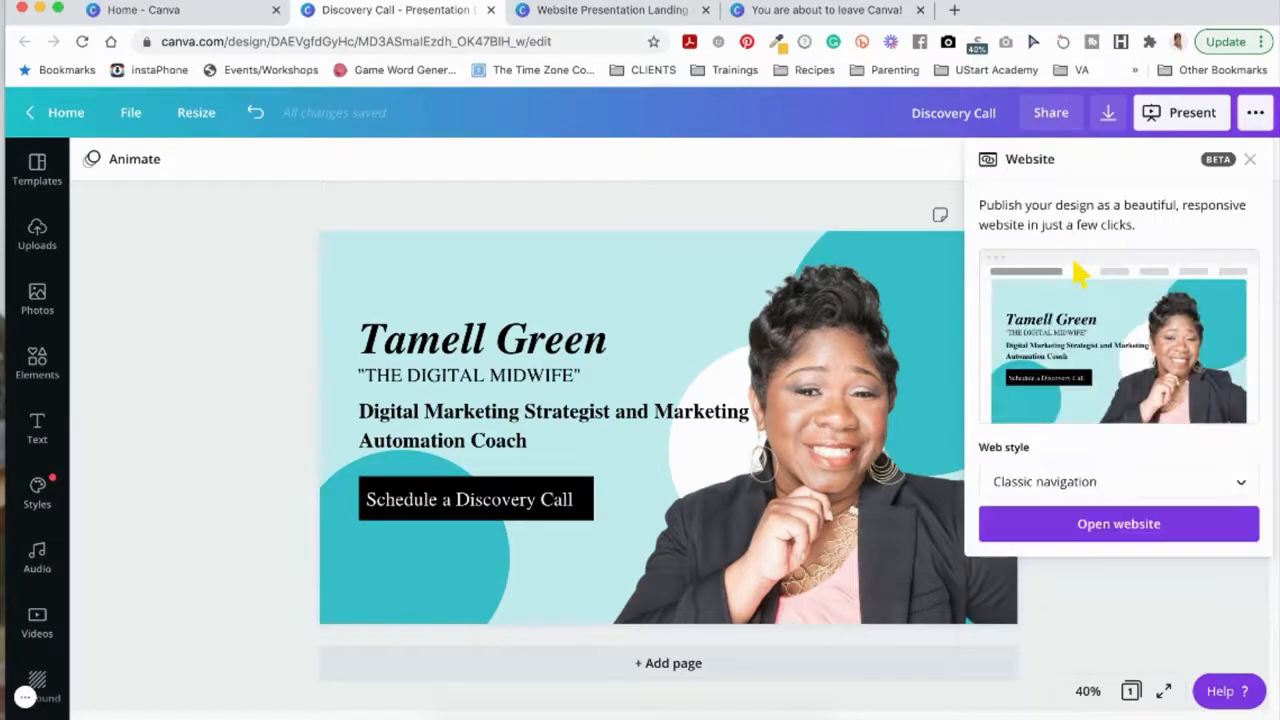
click(1124, 527)
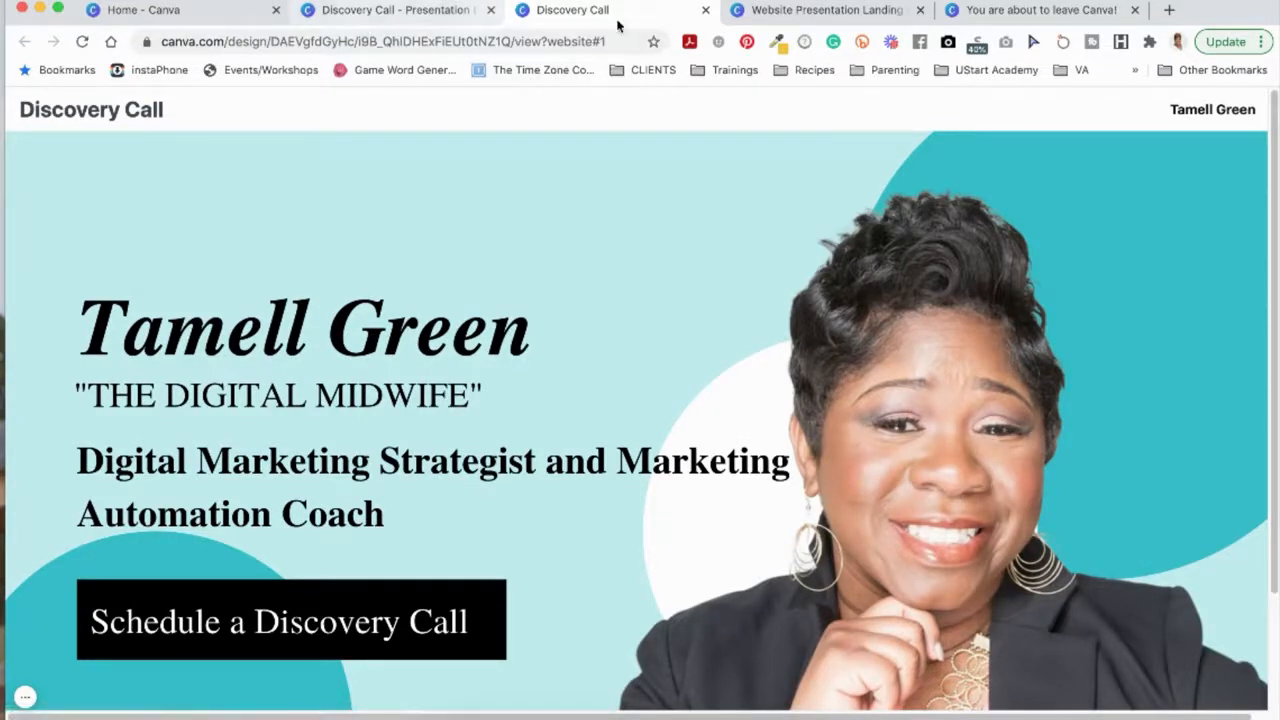
Step: Close the open website versions and the external link page, return to the design editor, and dismiss the Website publishing options
click(745, 12)
click(920, 10)
click(920, 10)
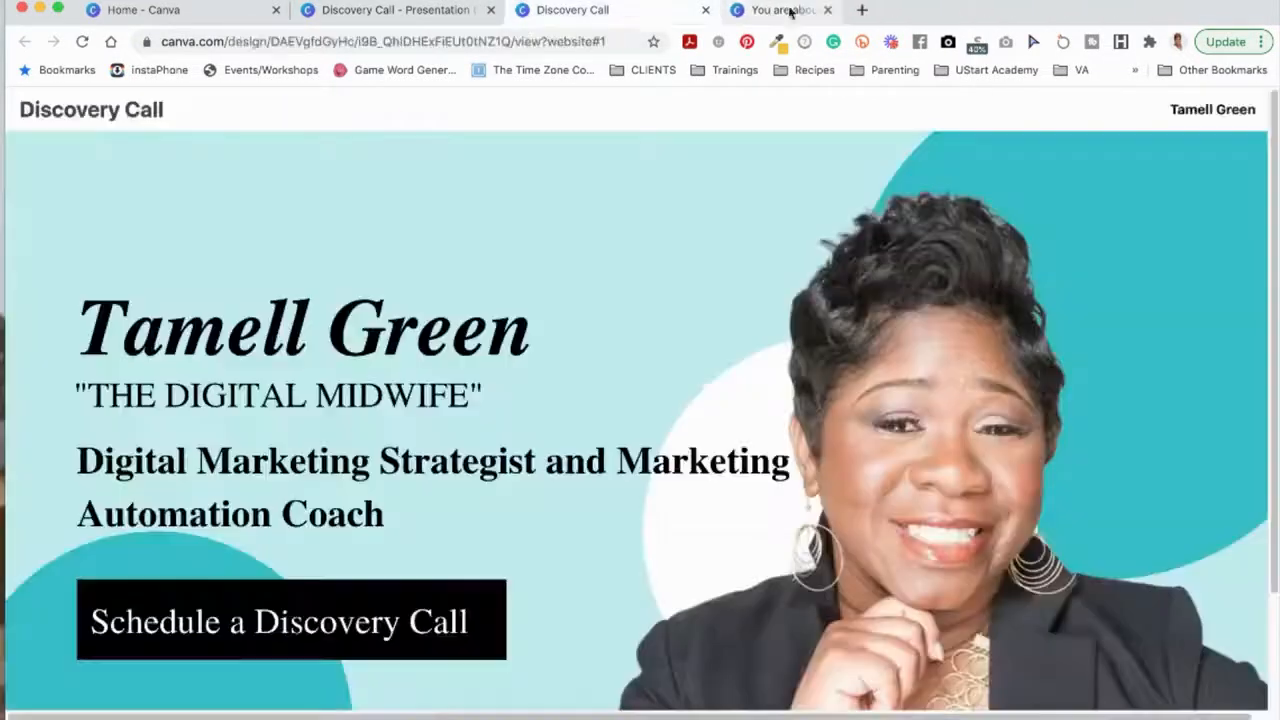
click(705, 10)
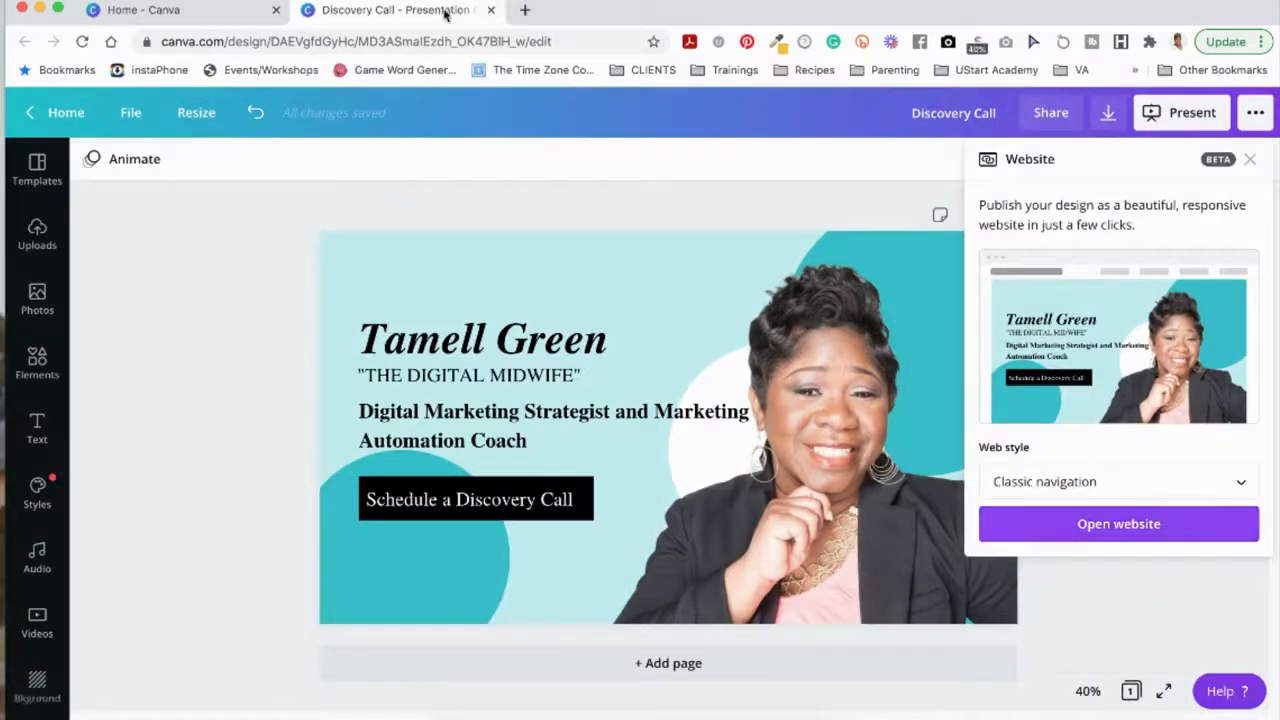
click(605, 225)
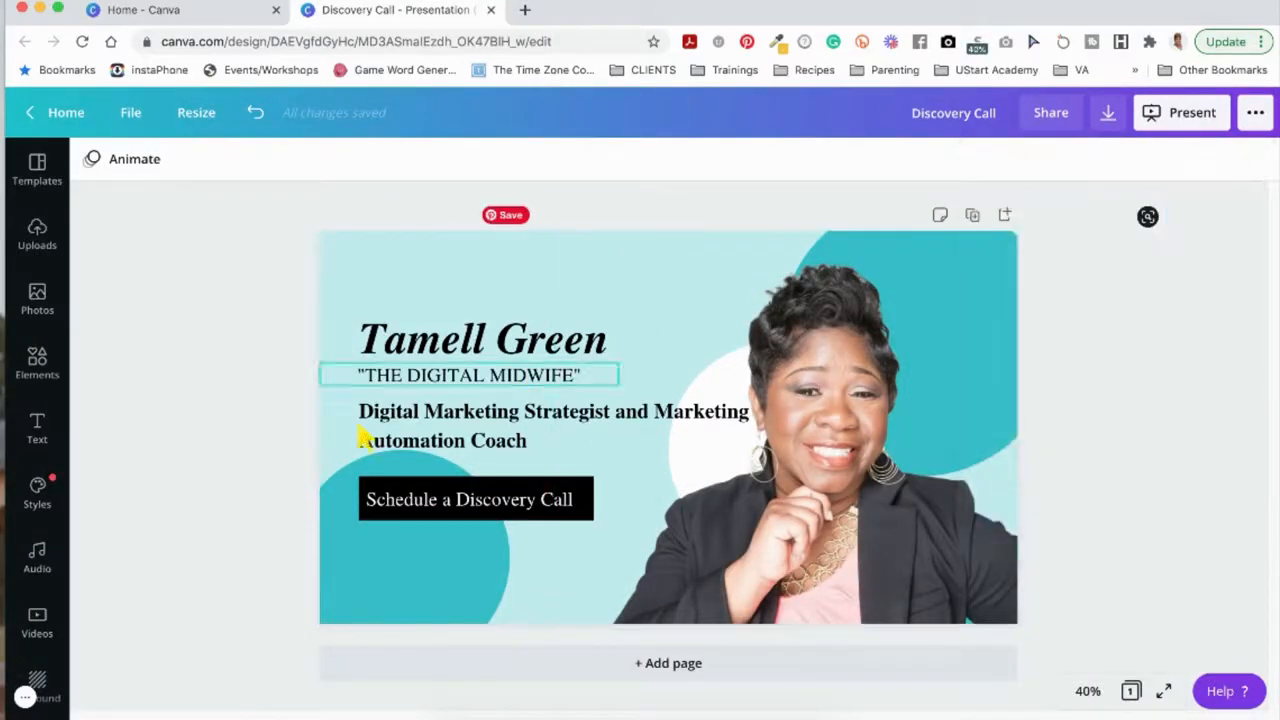
Step: Duplicate the name heading and place the copy above the original, near the upper edge of the page
click(510, 347)
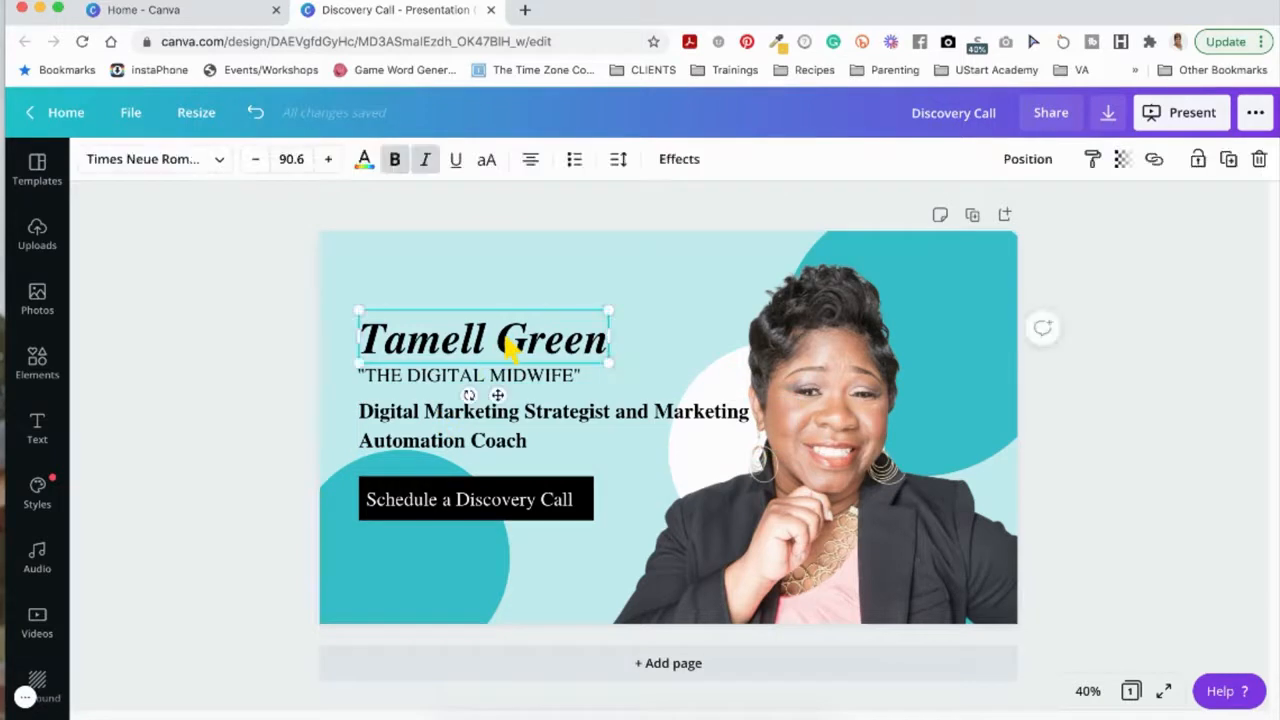
click(1228, 159)
drag(530, 363, 655, 288)
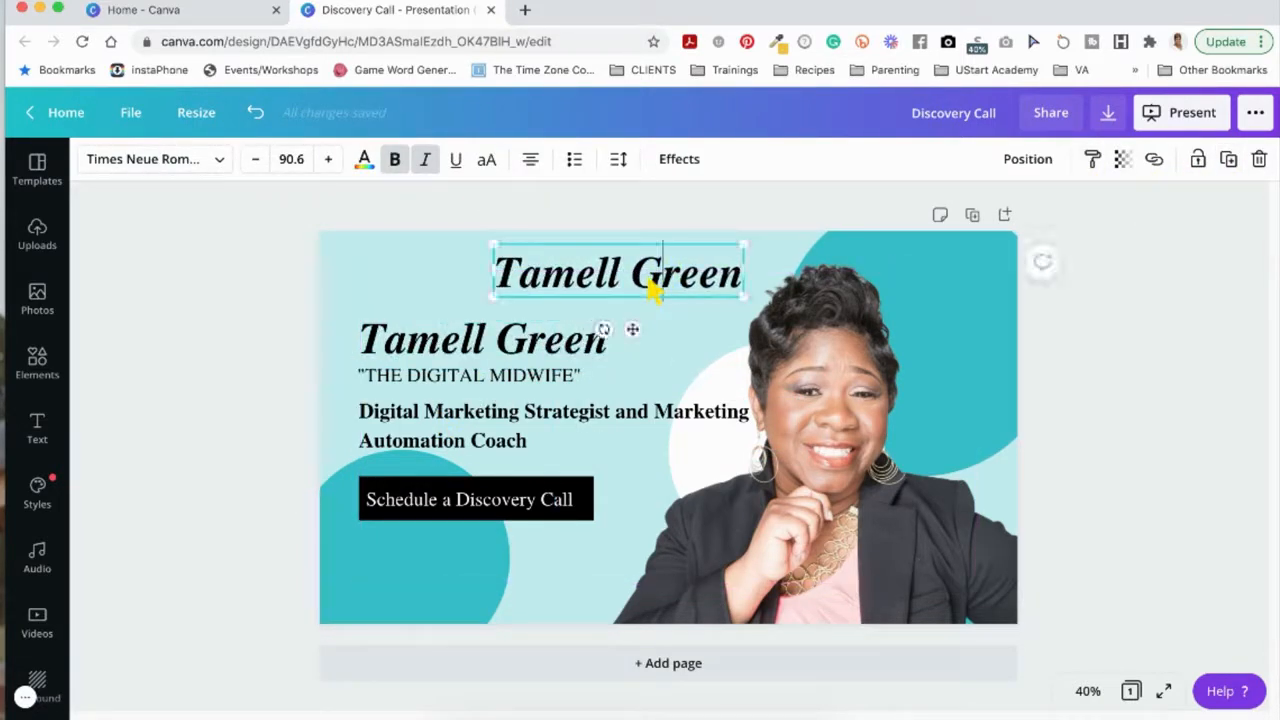
Step: Replace the text of the copied heading at the page's upper edge with "SCHEDULE YOUR CALL TODAY"
double_click(655, 288)
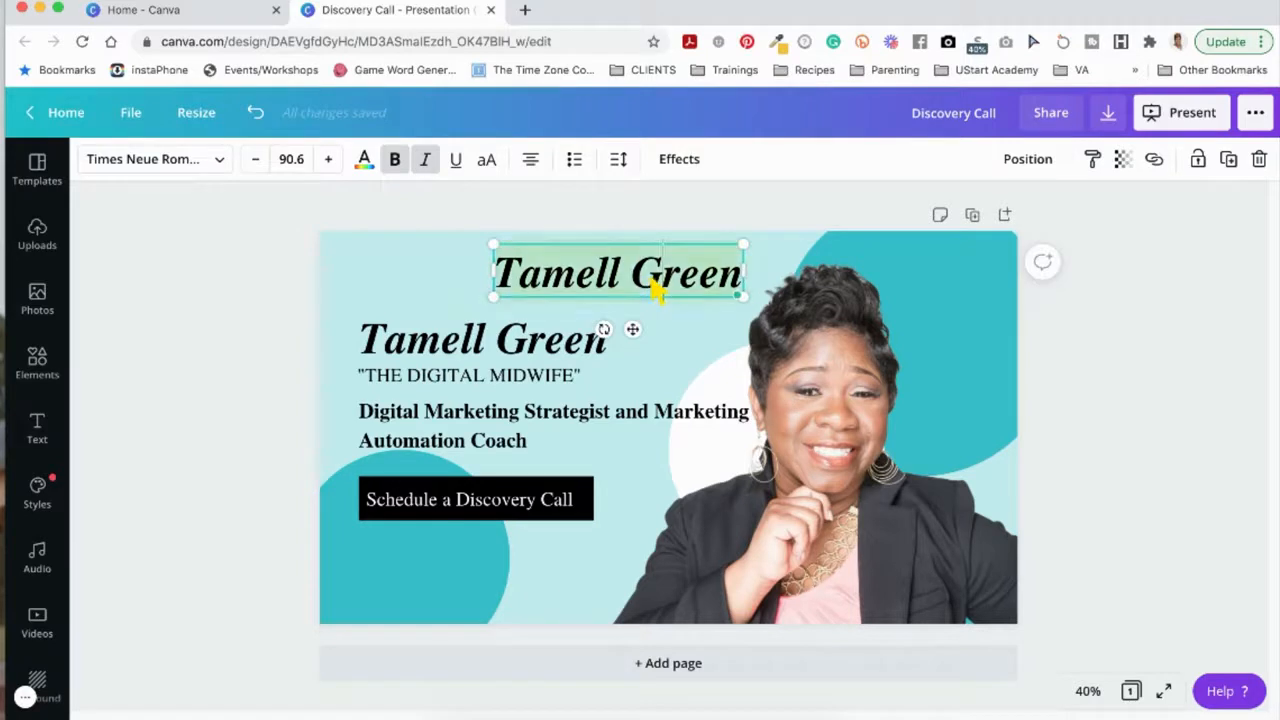
text(SCHEDU)
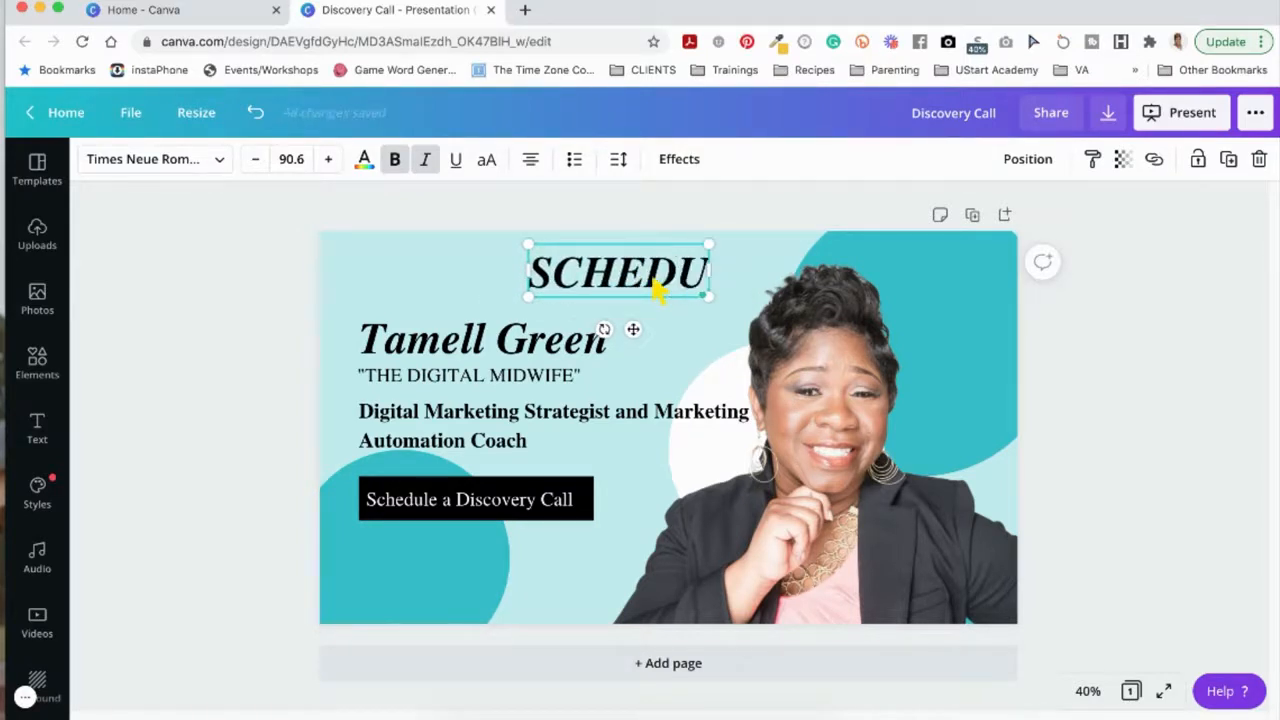
text(LE YOUR CA)
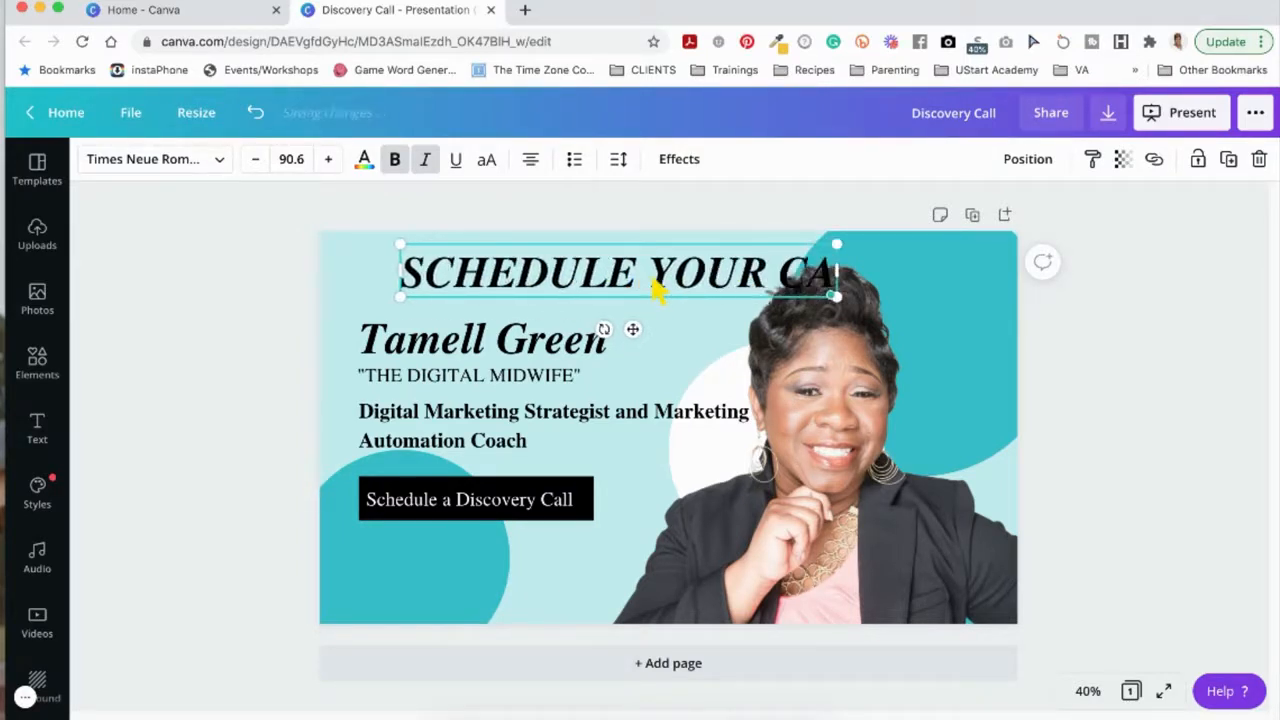
text(LL TODAY)
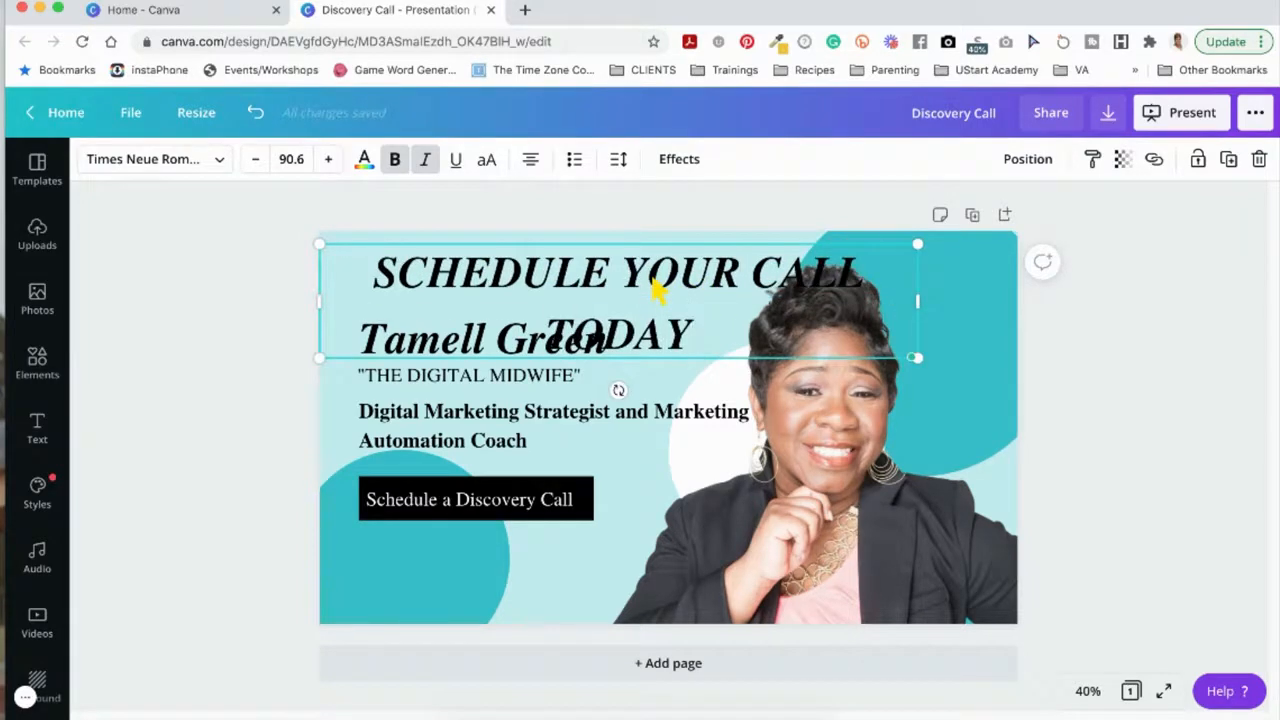
Step: Reduce the font size of the whole "SCHEDULE YOUR CALL TODAY" heading to 8
key(super+a)
click(255, 160)
click(255, 160)
click(255, 160)
click(255, 160)
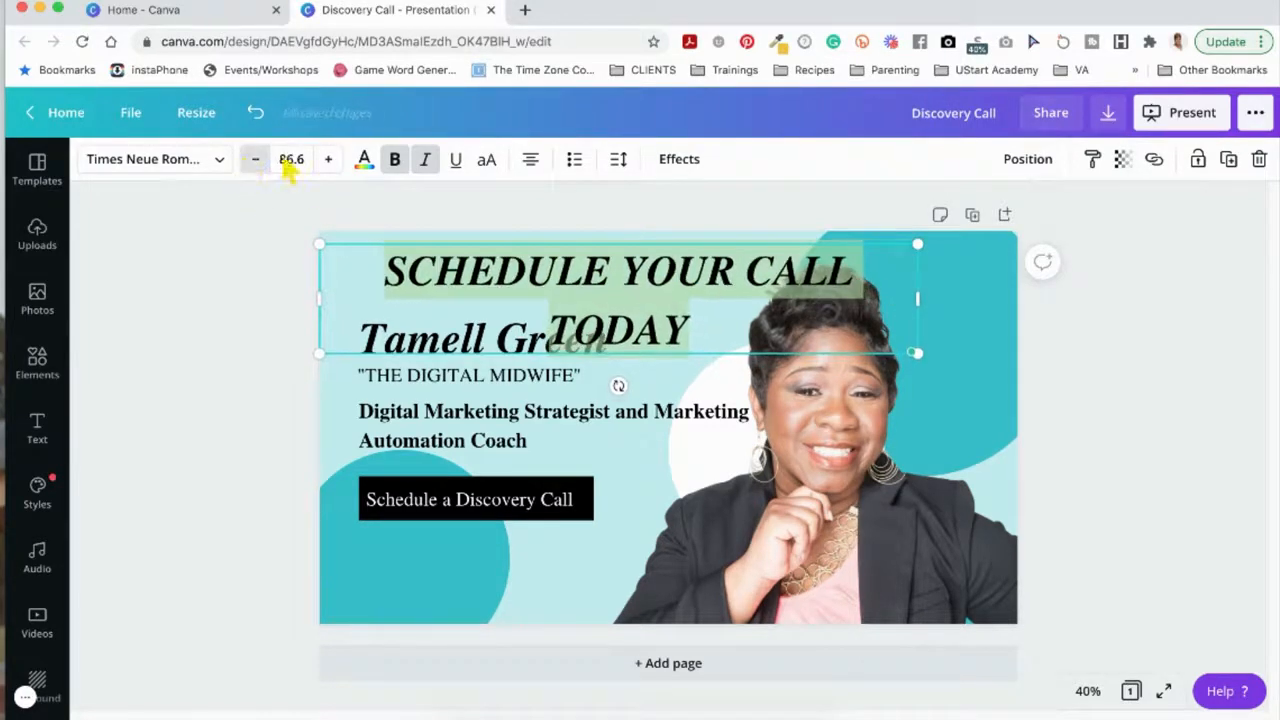
click(289, 163)
click(298, 248)
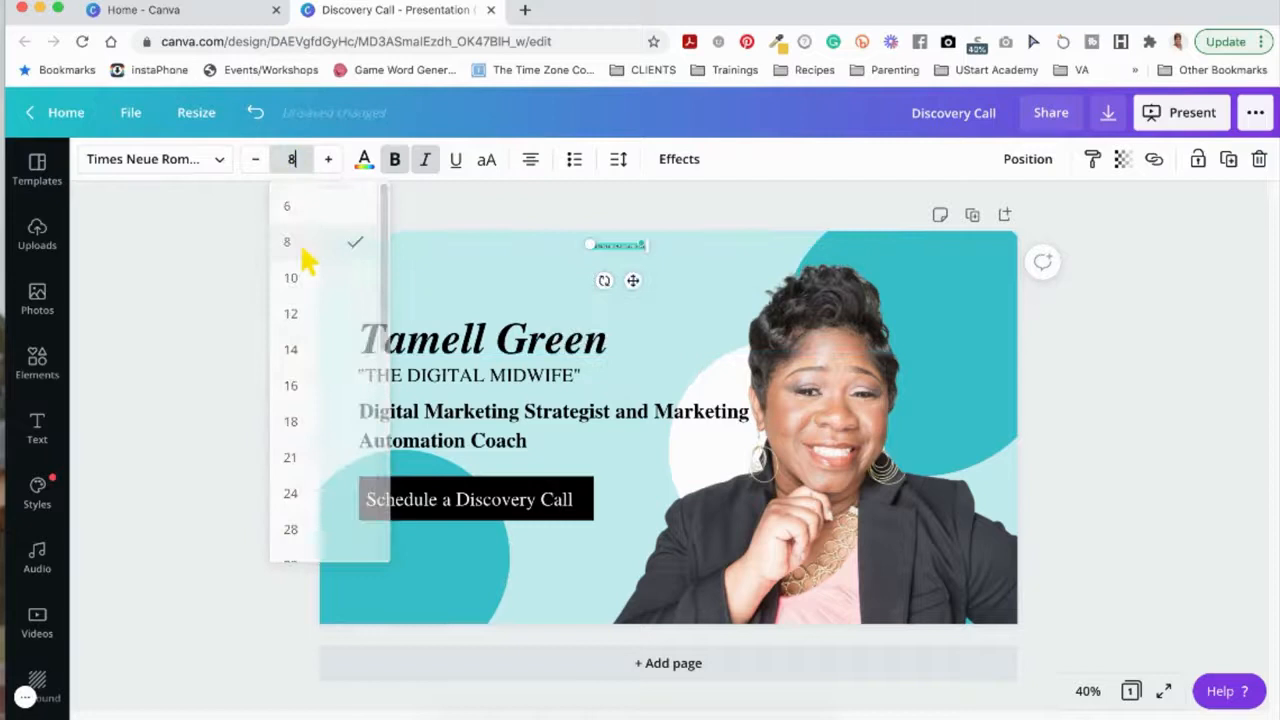
click(245, 270)
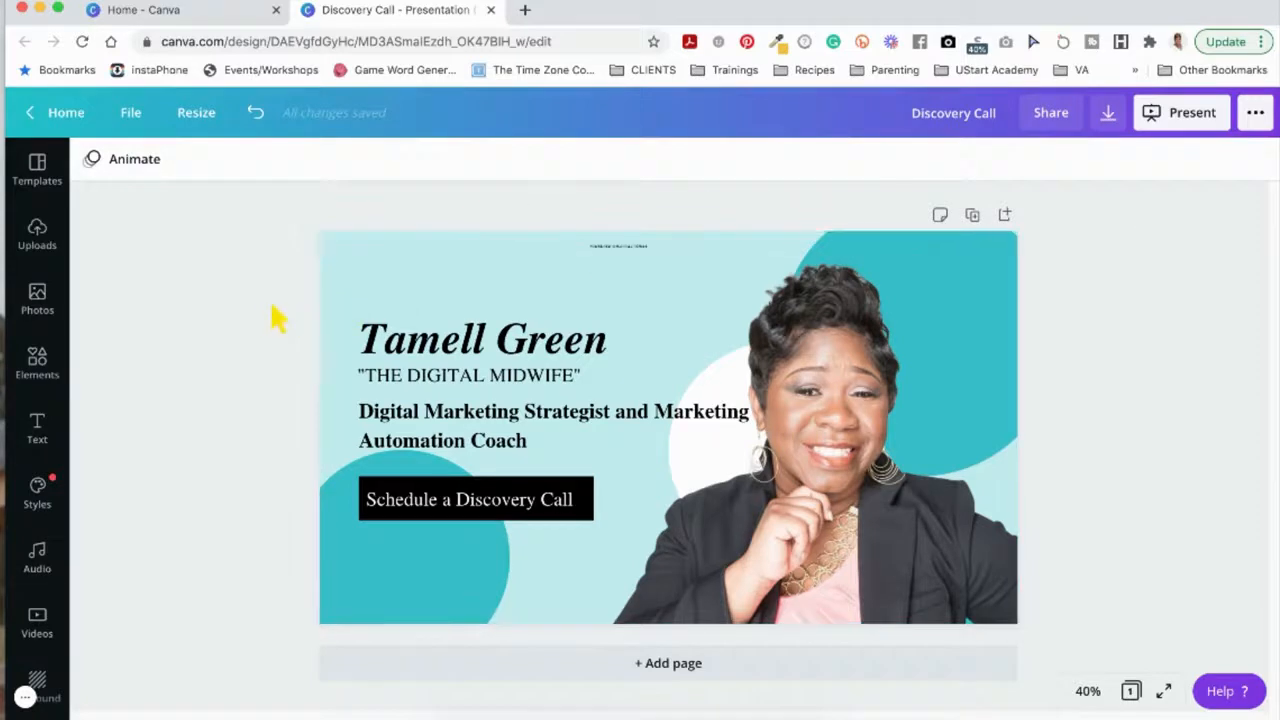
Step: Move the tiny "SCHEDULE YOUR CALL TODAY" heading onto the page's upper-right teal circle and send it to the back
drag(618, 255, 928, 268)
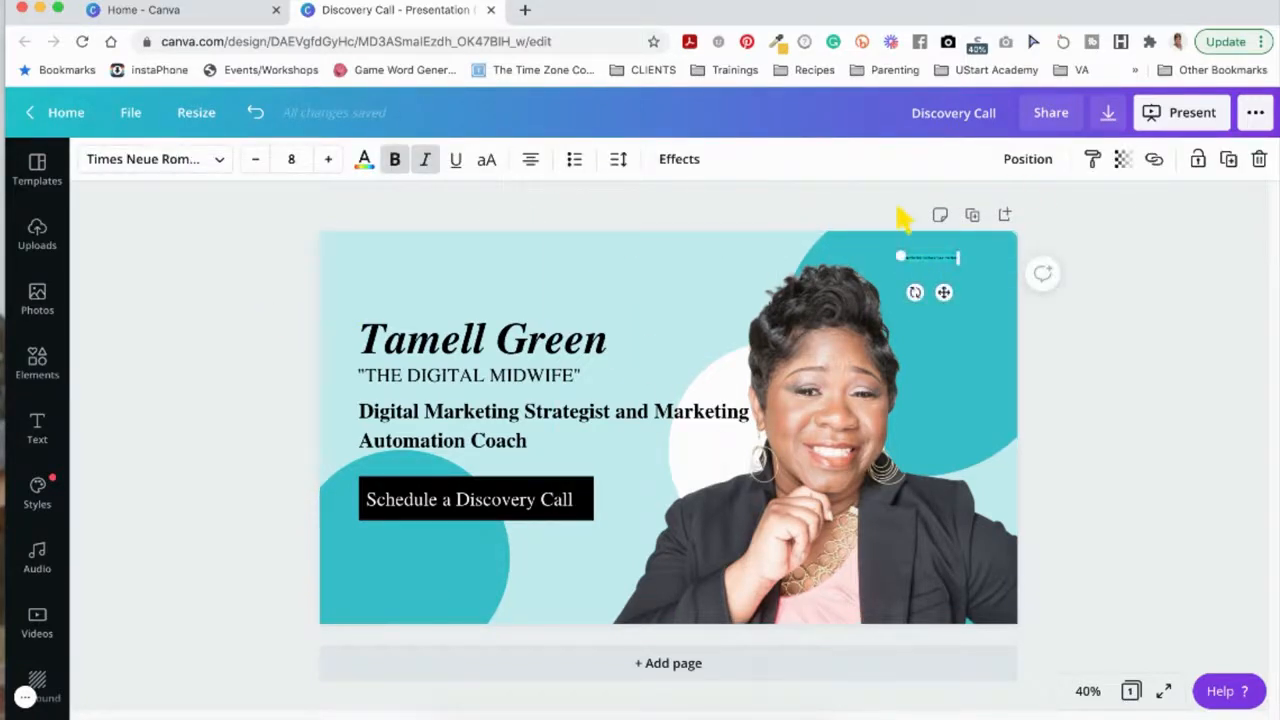
click(1033, 165)
click(955, 249)
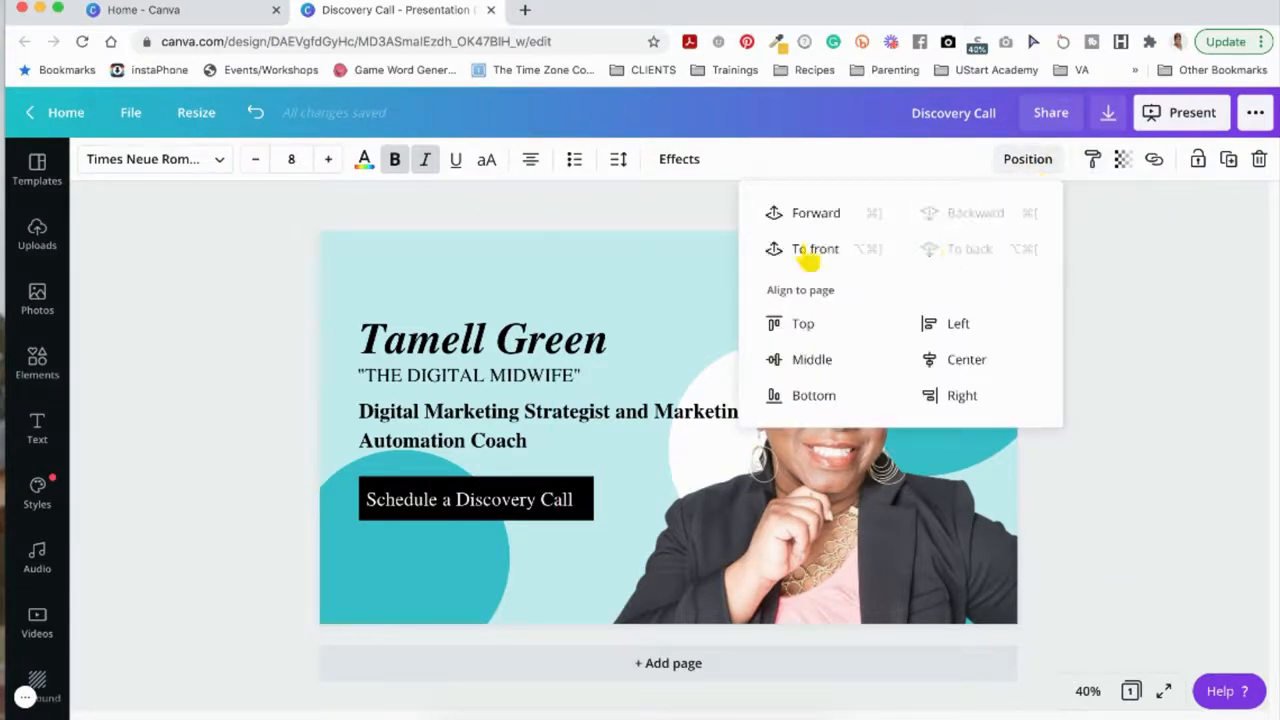
click(560, 217)
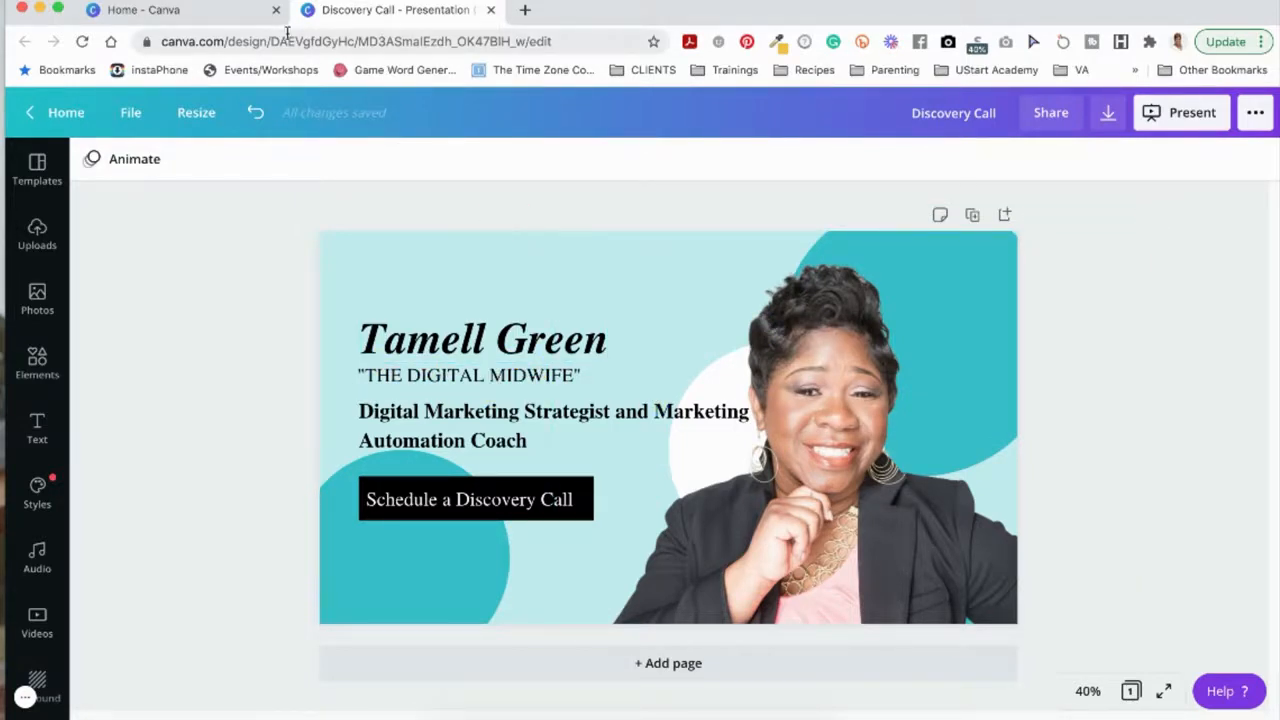
Step: Publish the design as a website in the Classic navigation style, open it, and check its menu entry and page
click(1255, 112)
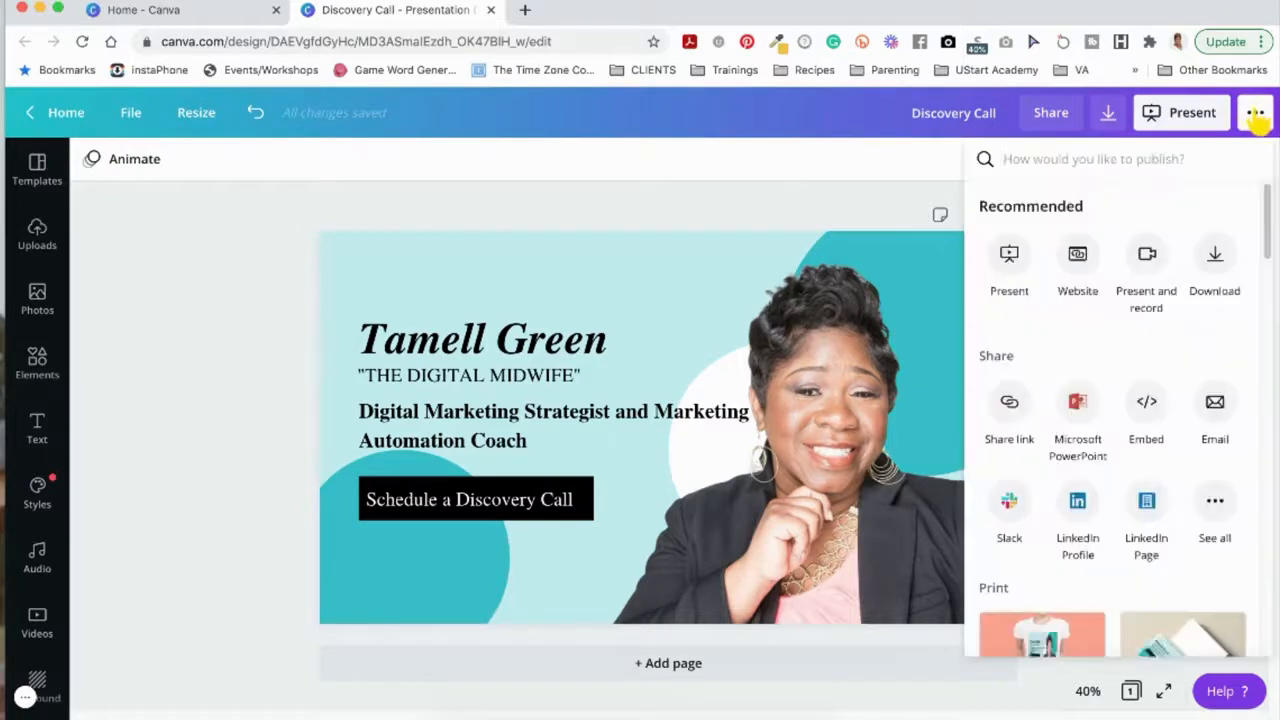
click(1077, 256)
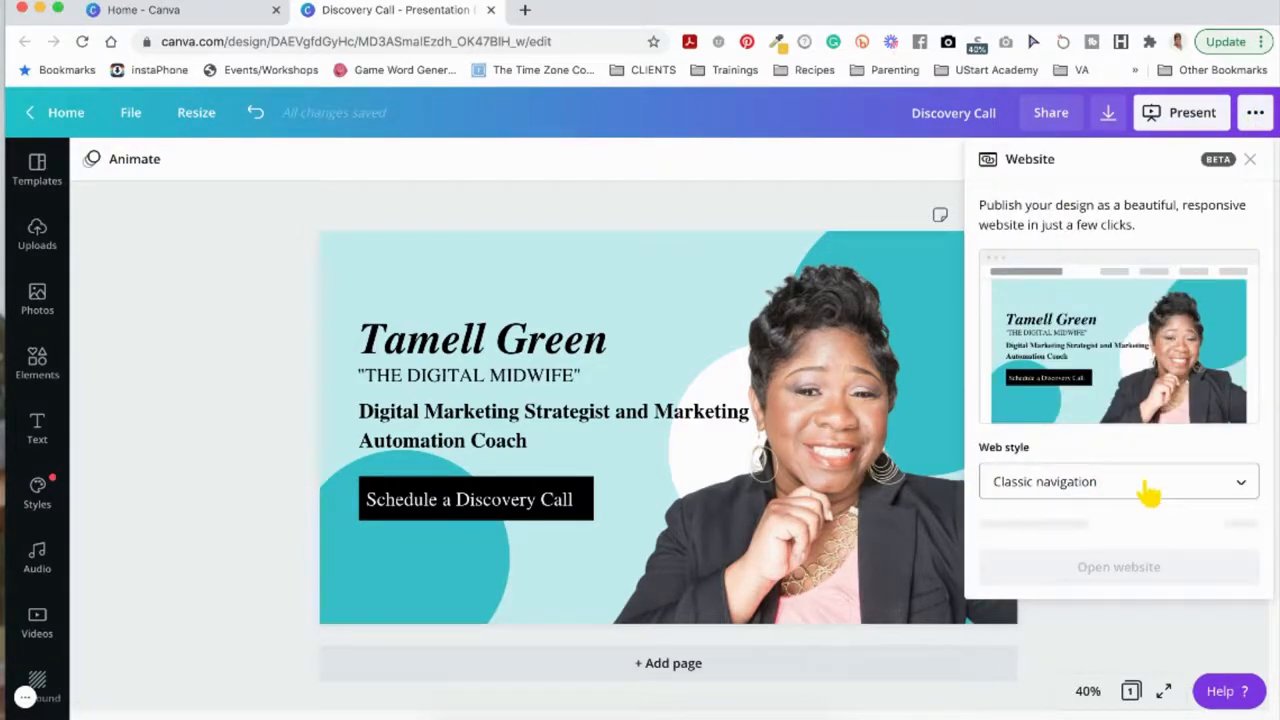
click(1106, 532)
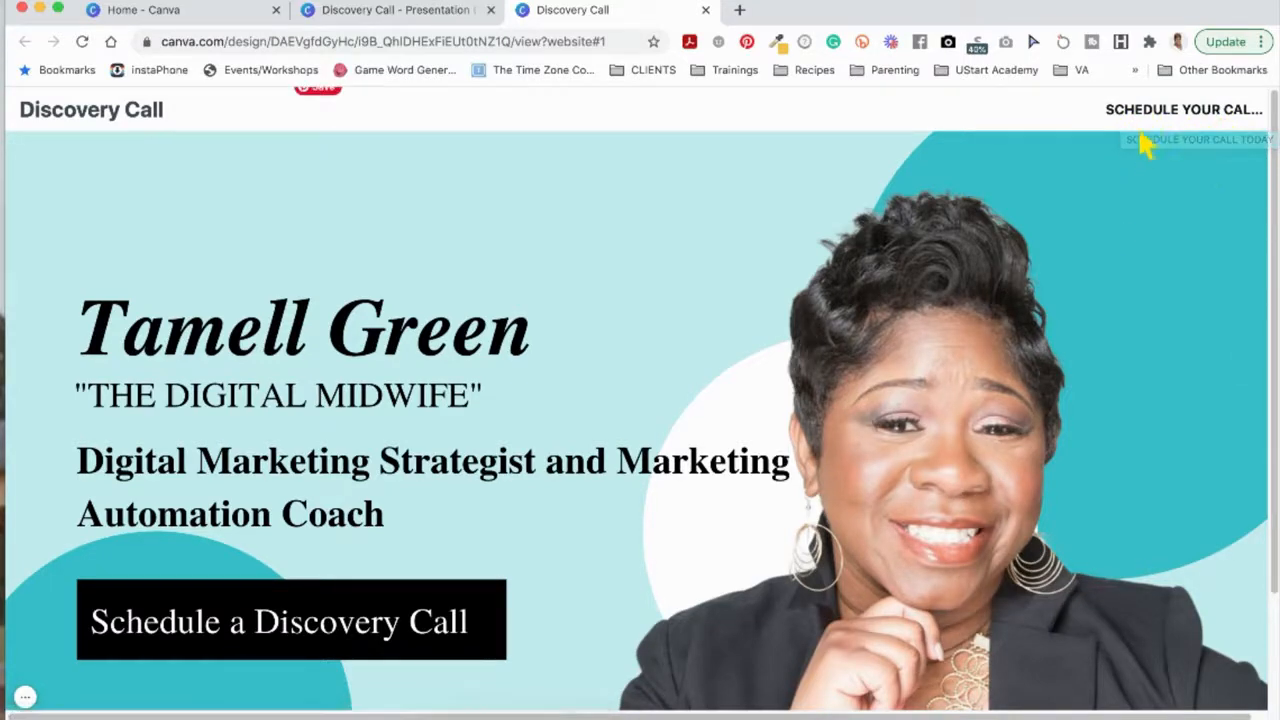
scroll(1170, 378, down, 3)
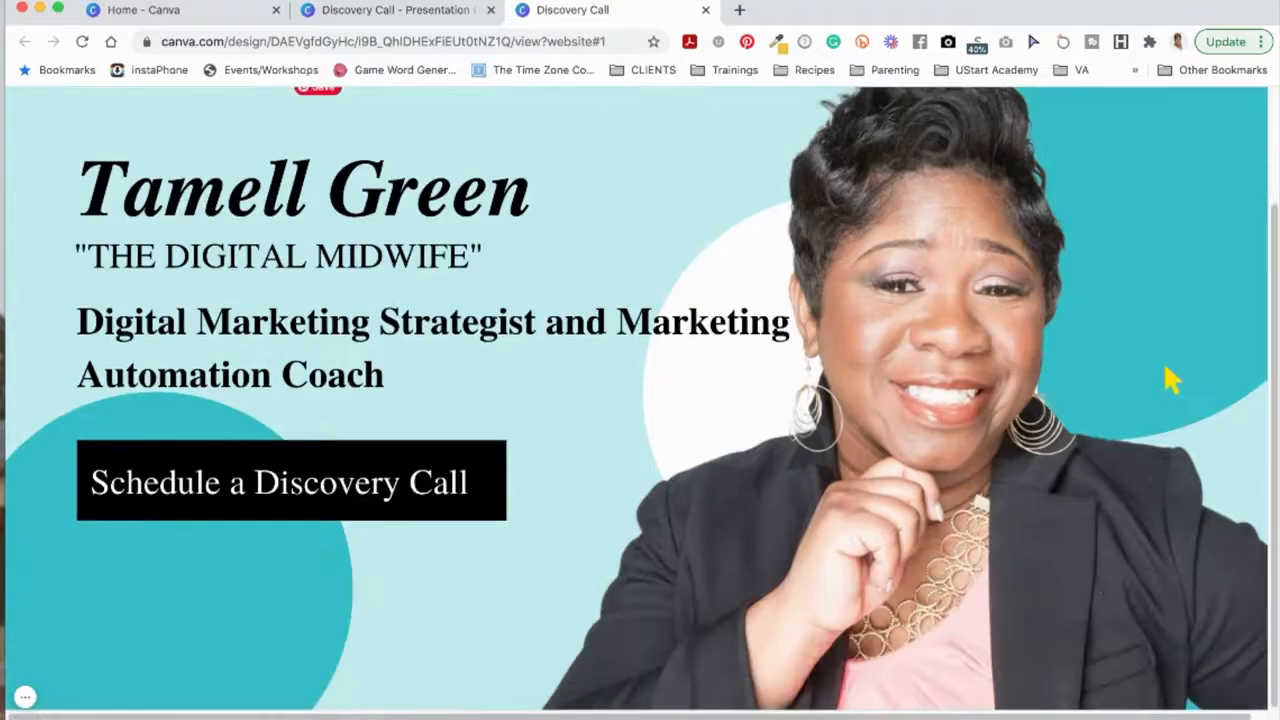
scroll(1172, 378, up, 3)
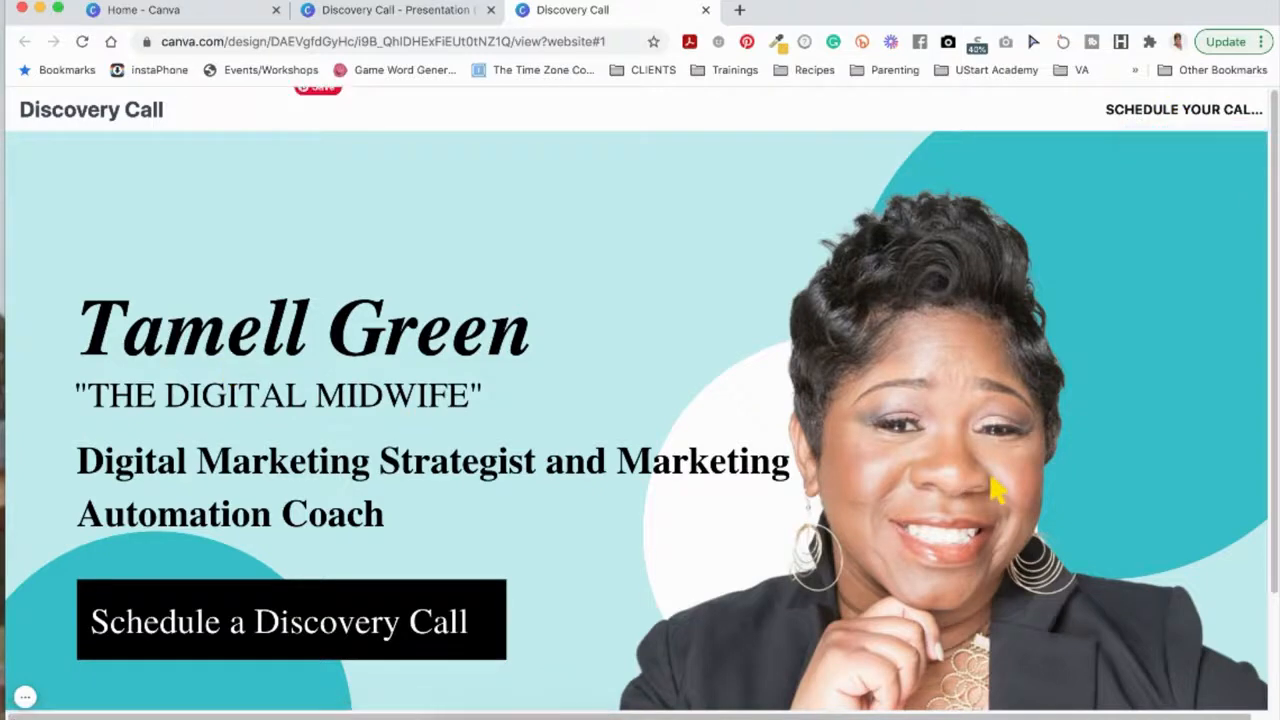
scroll(1069, 537, down, 3)
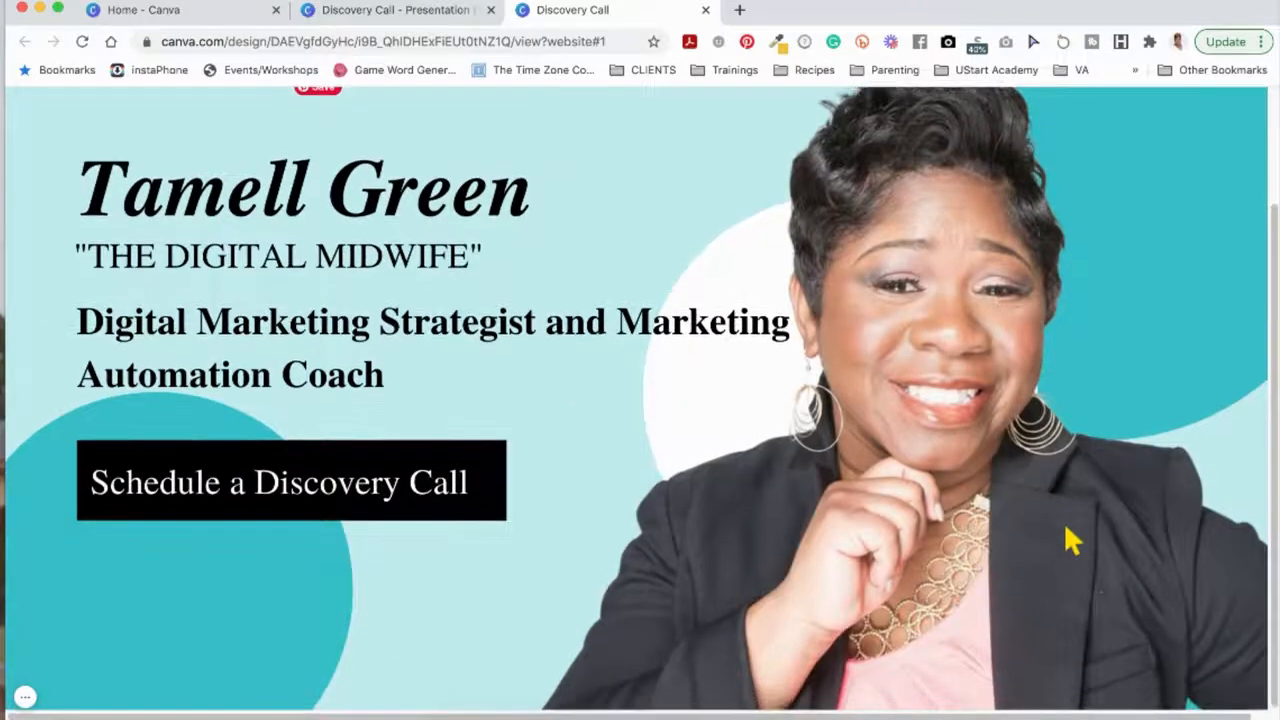
Step: Return to the design editor, view the Website publishing options again, and dismiss them
click(400, 12)
click(804, 196)
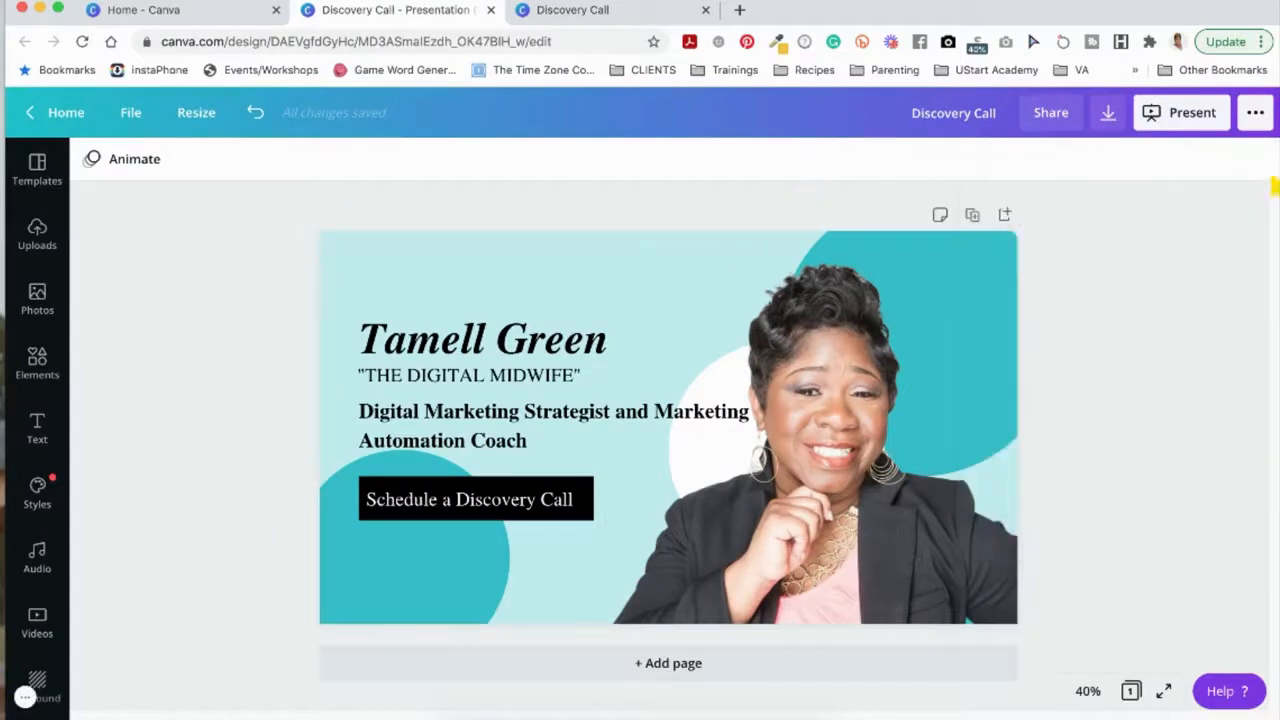
click(1255, 113)
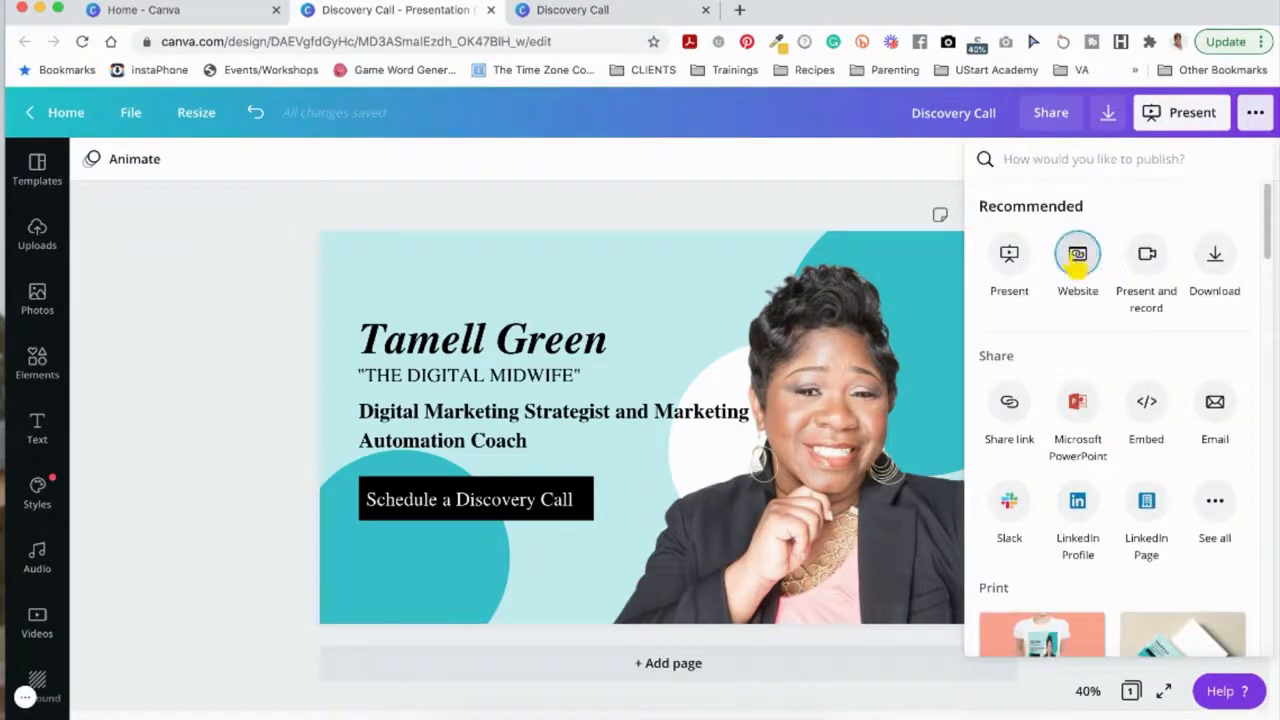
click(1077, 254)
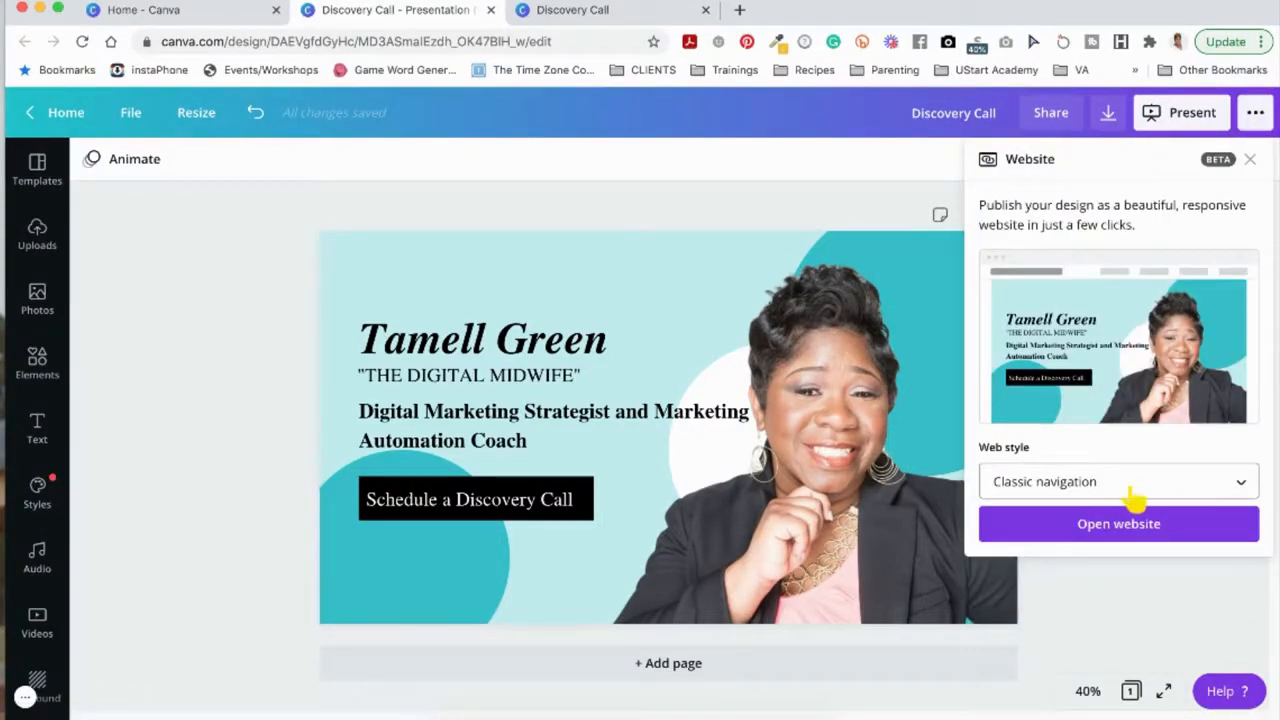
click(777, 191)
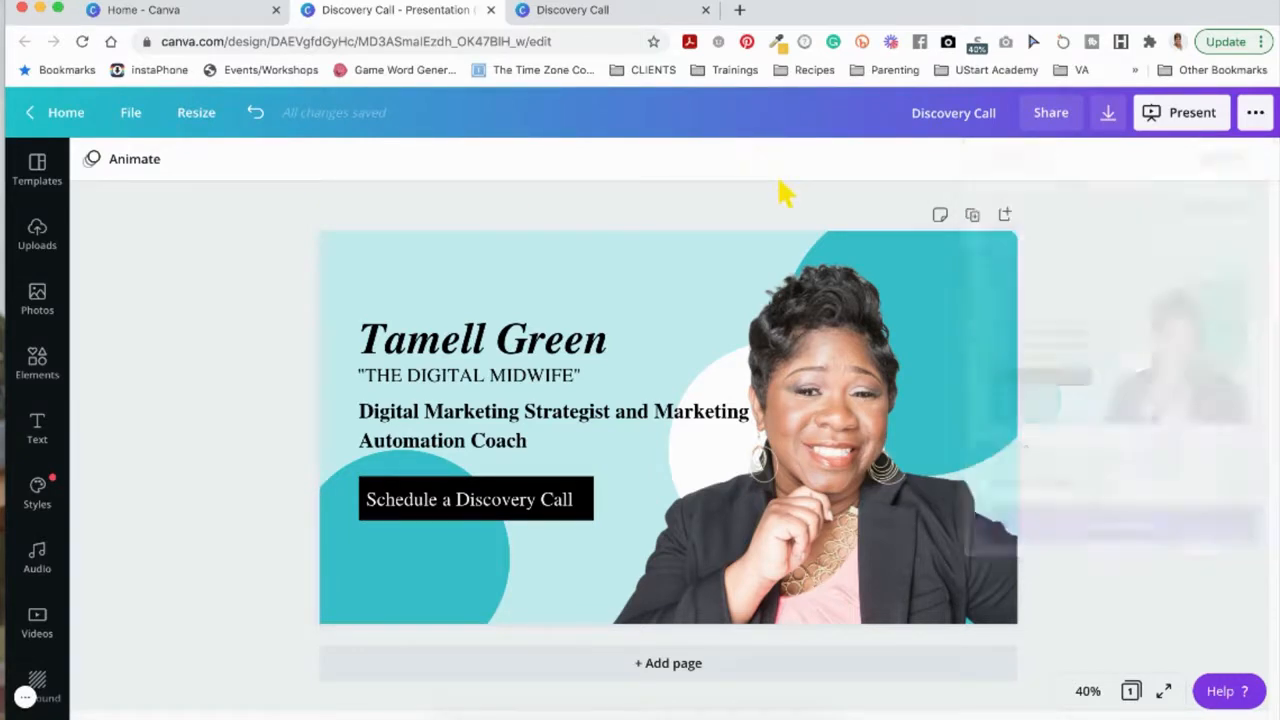
Step: Duplicate the page twice and recolor page 2's background with the coral of the Metamorphosis PR Firm palette
click(972, 215)
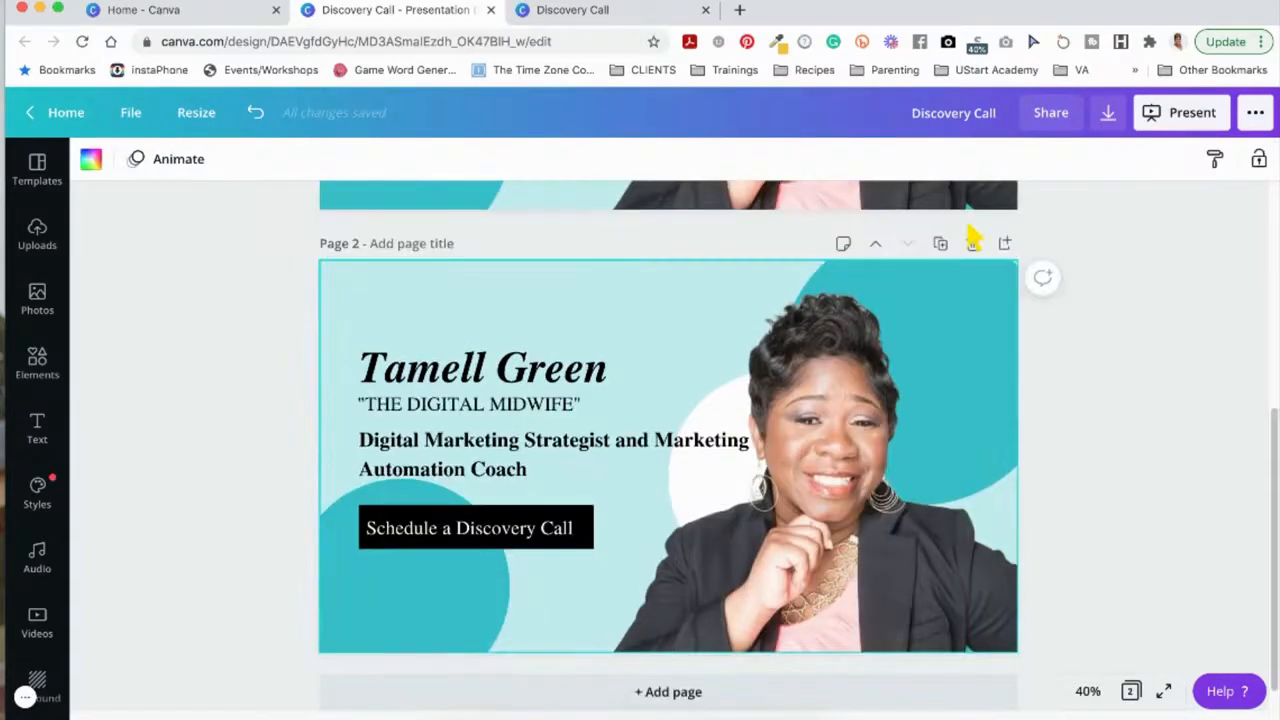
click(940, 243)
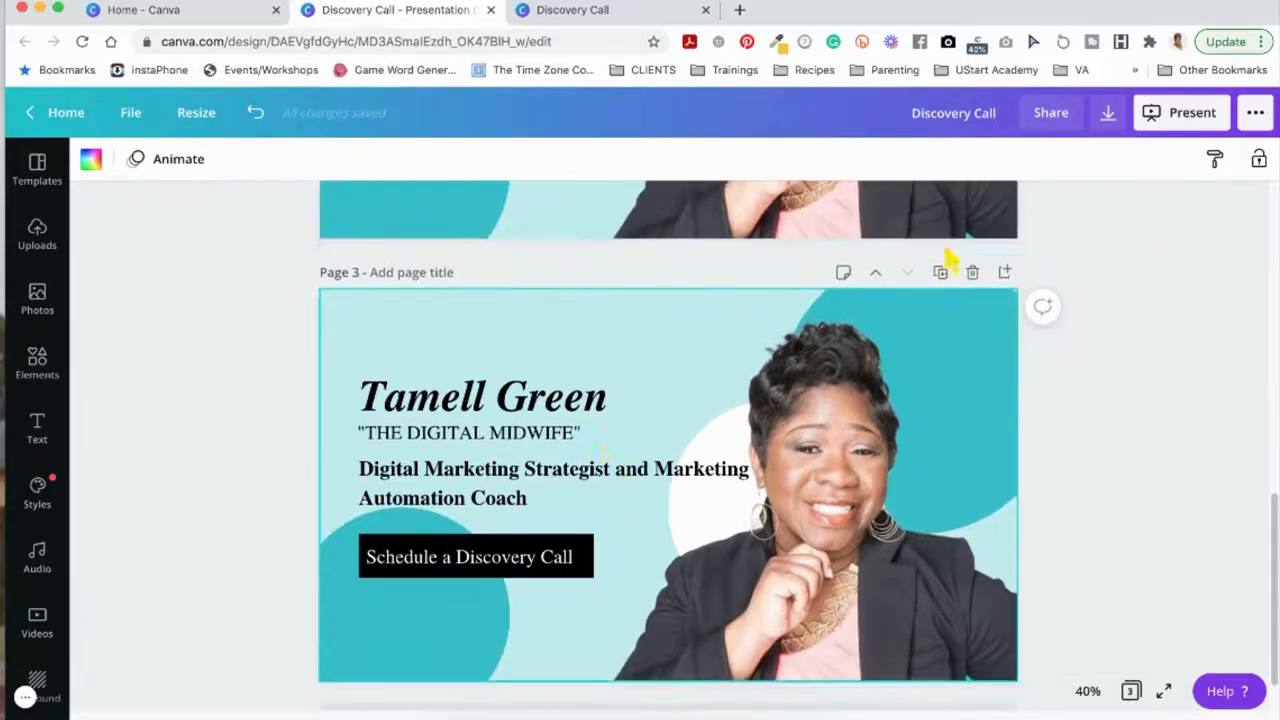
scroll(565, 420, up, 5)
click(355, 255)
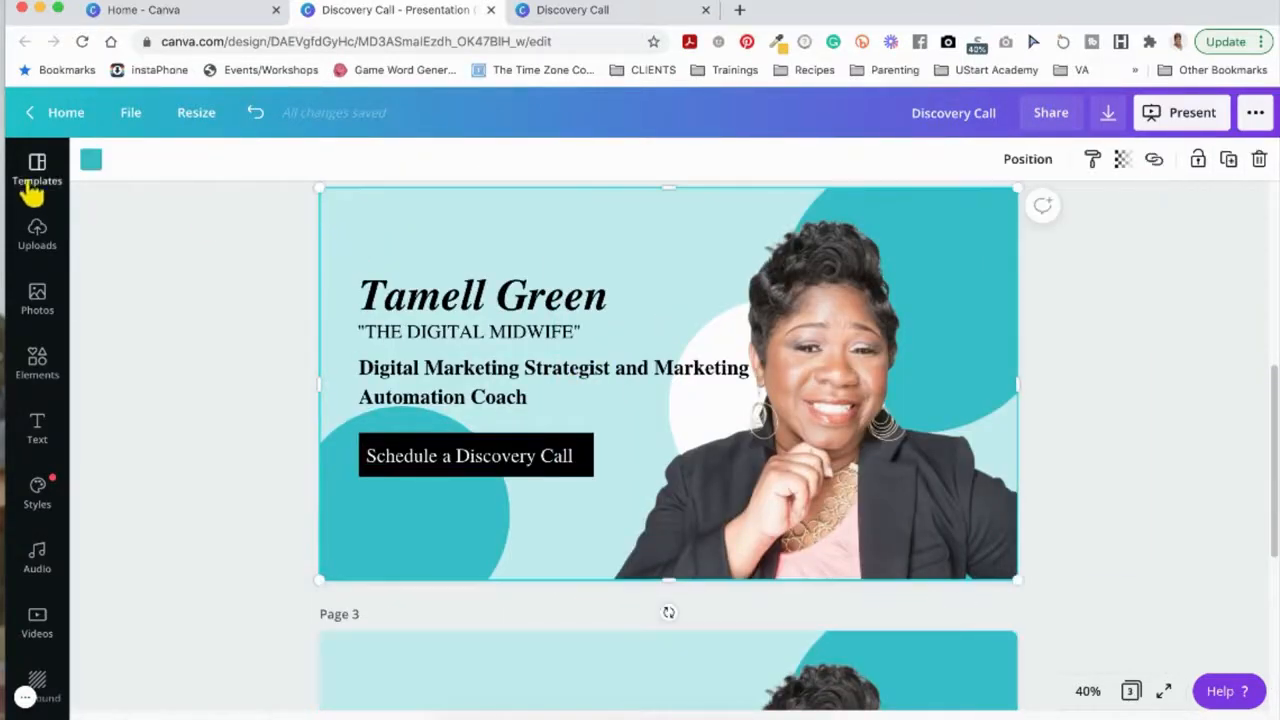
click(92, 162)
click(113, 421)
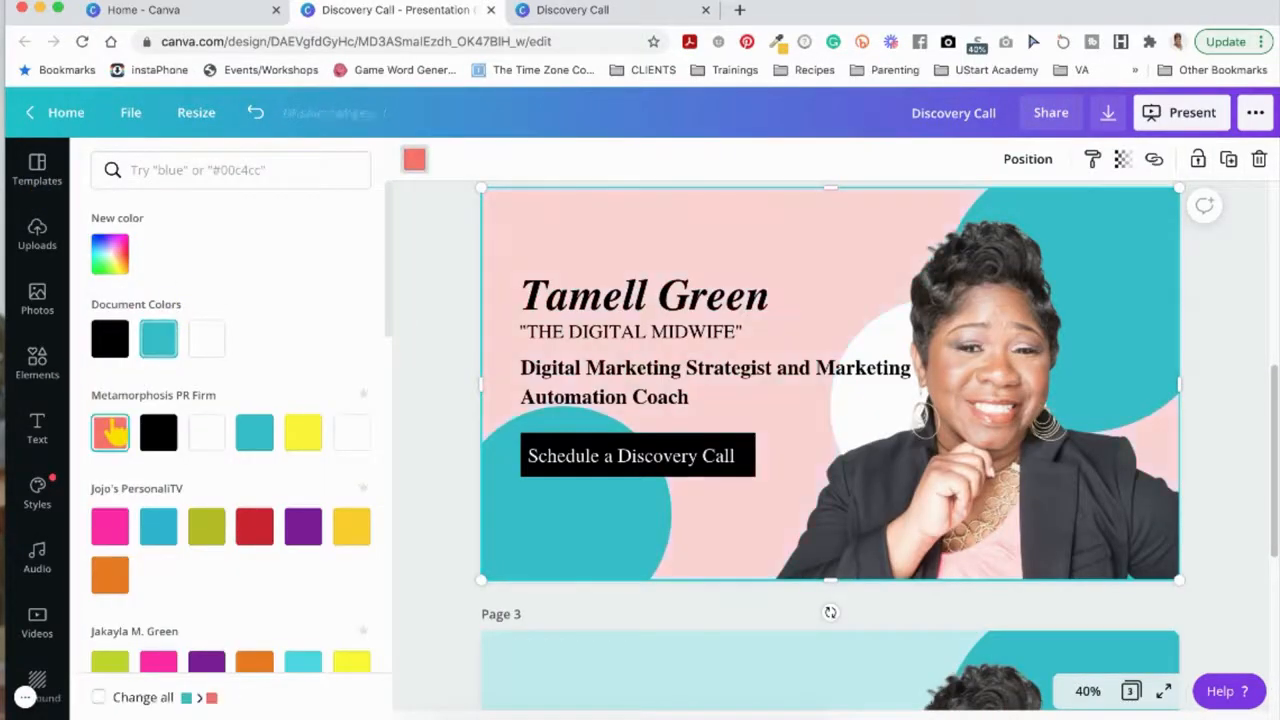
click(443, 388)
Step: Recolor page 3's background with the golden yellow of the Jojo's PersonaliTV palette
scroll(450, 380, down, 3)
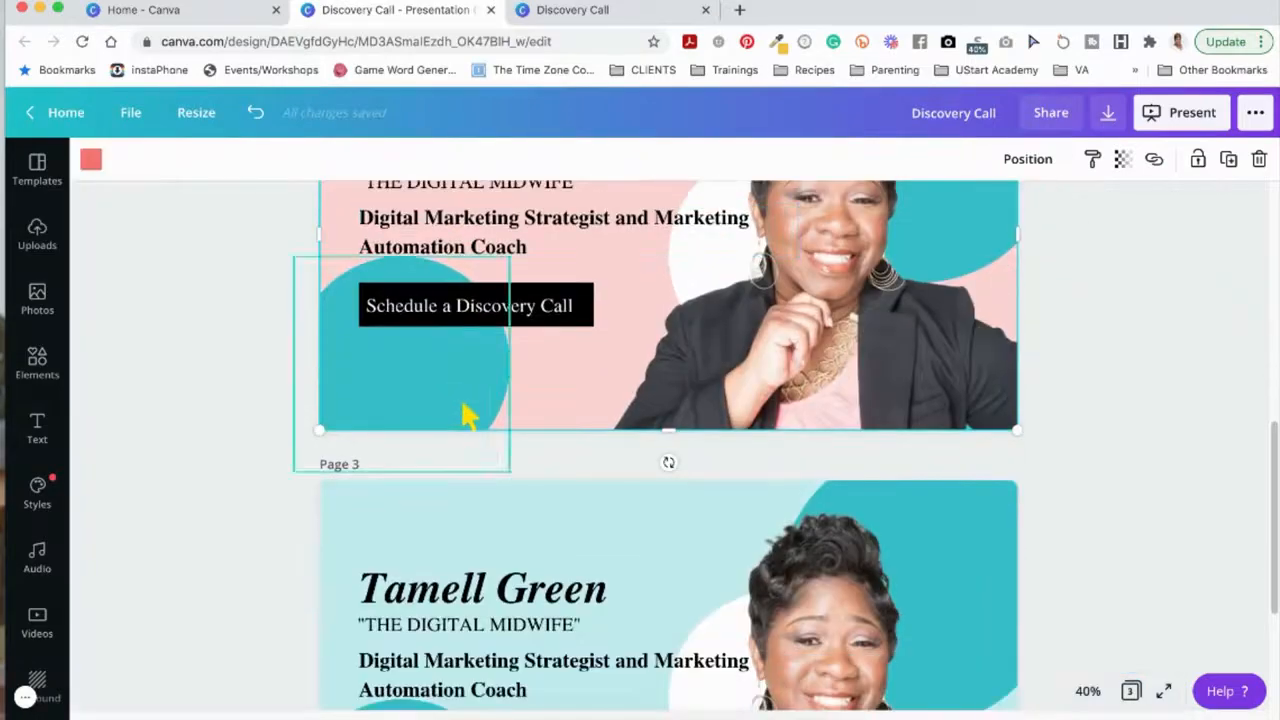
click(521, 500)
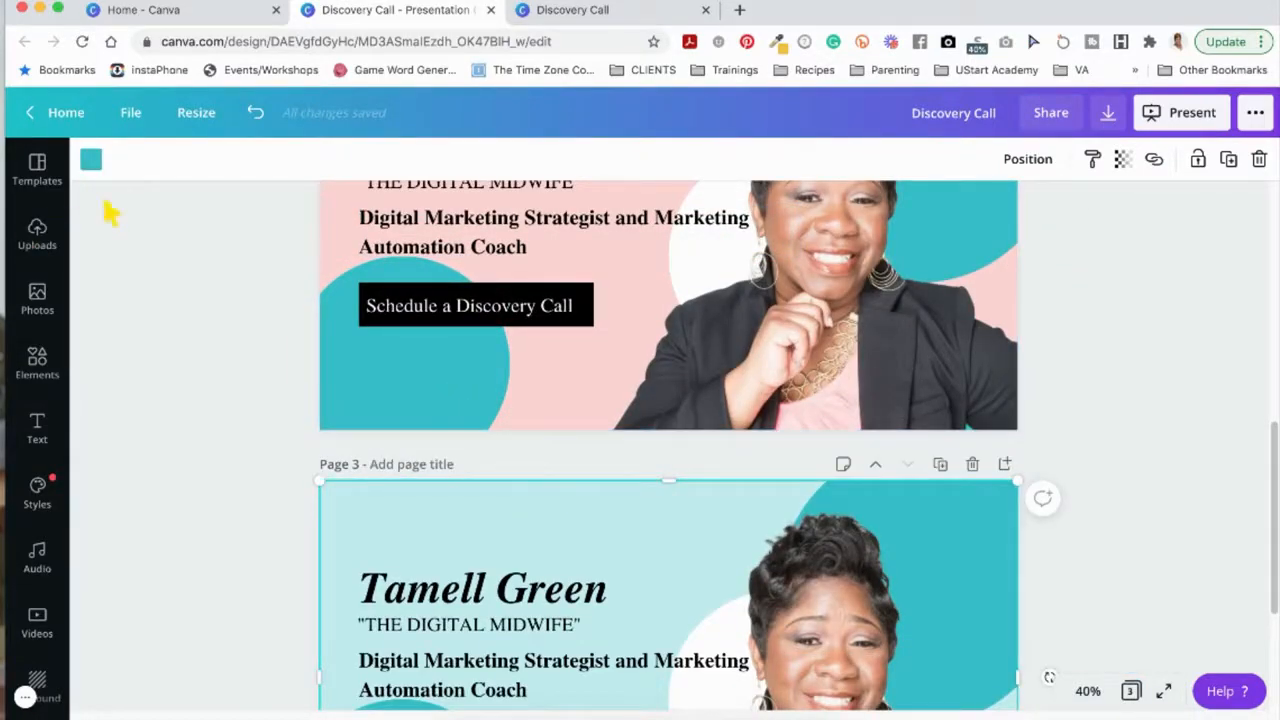
click(92, 164)
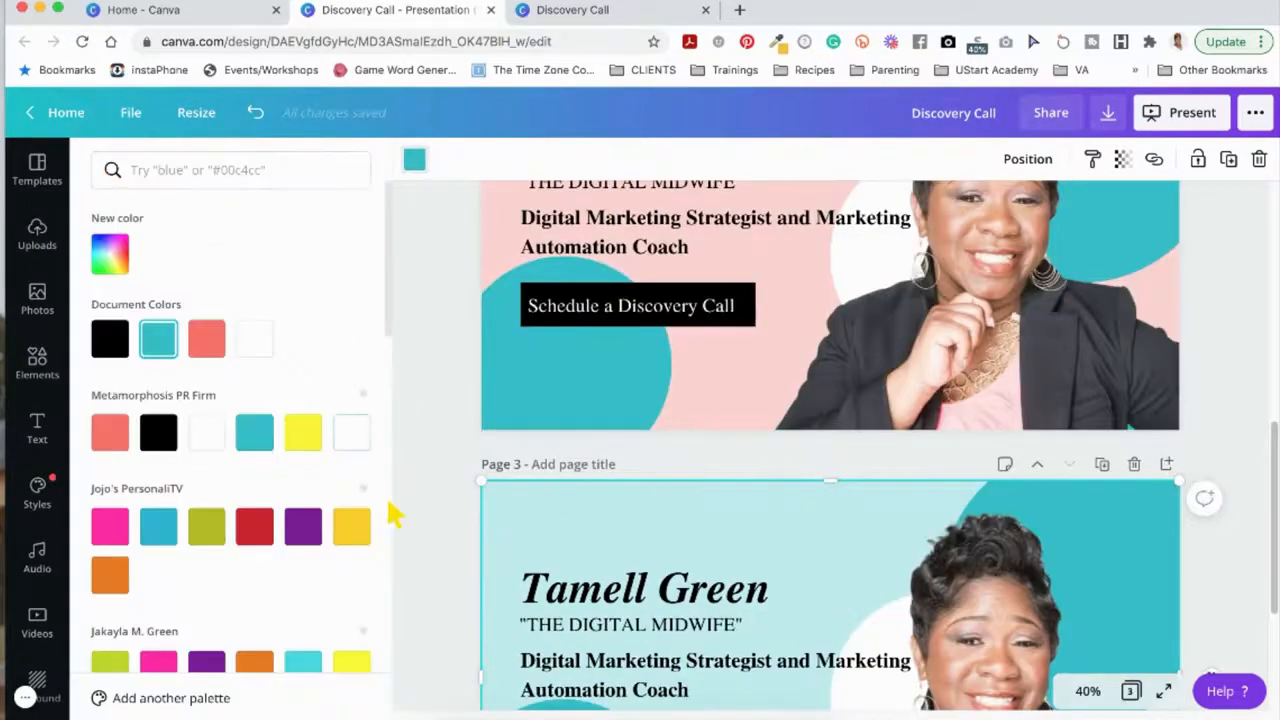
click(351, 527)
click(410, 515)
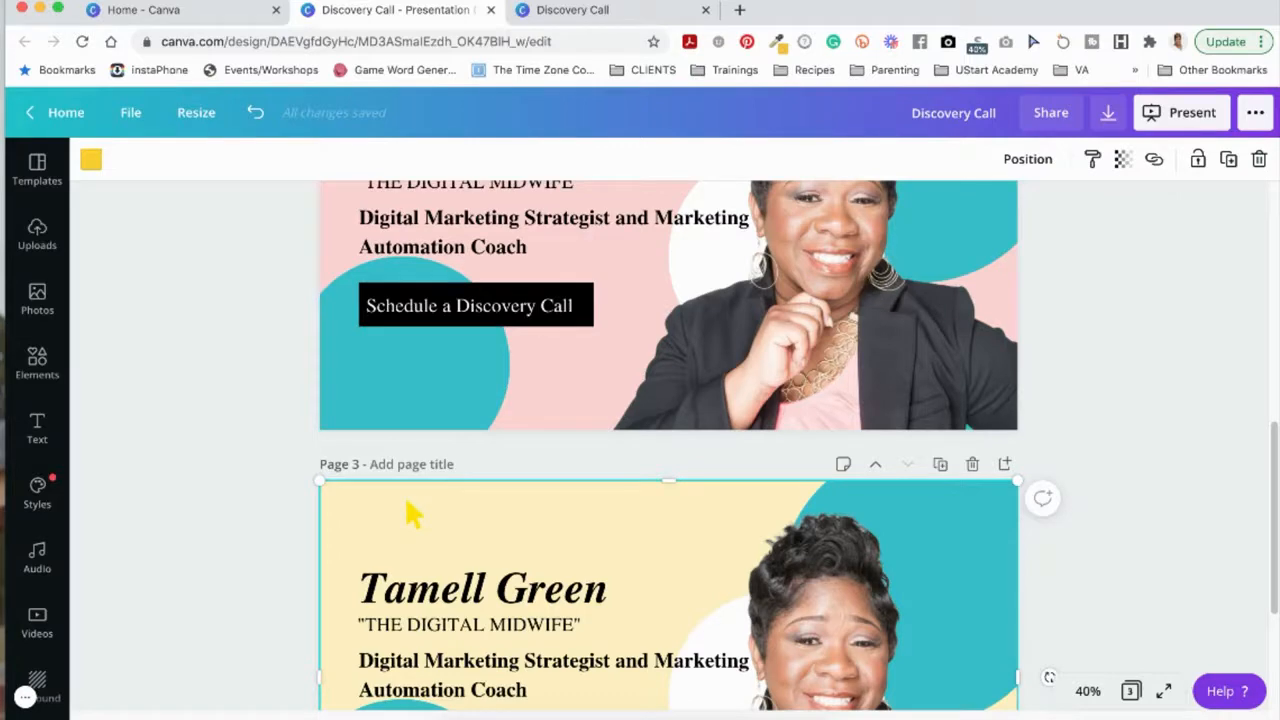
Step: Duplicate the name heading on page 2, place the copy above the original, and change its text to "Automation"
scroll(797, 482, up, 3)
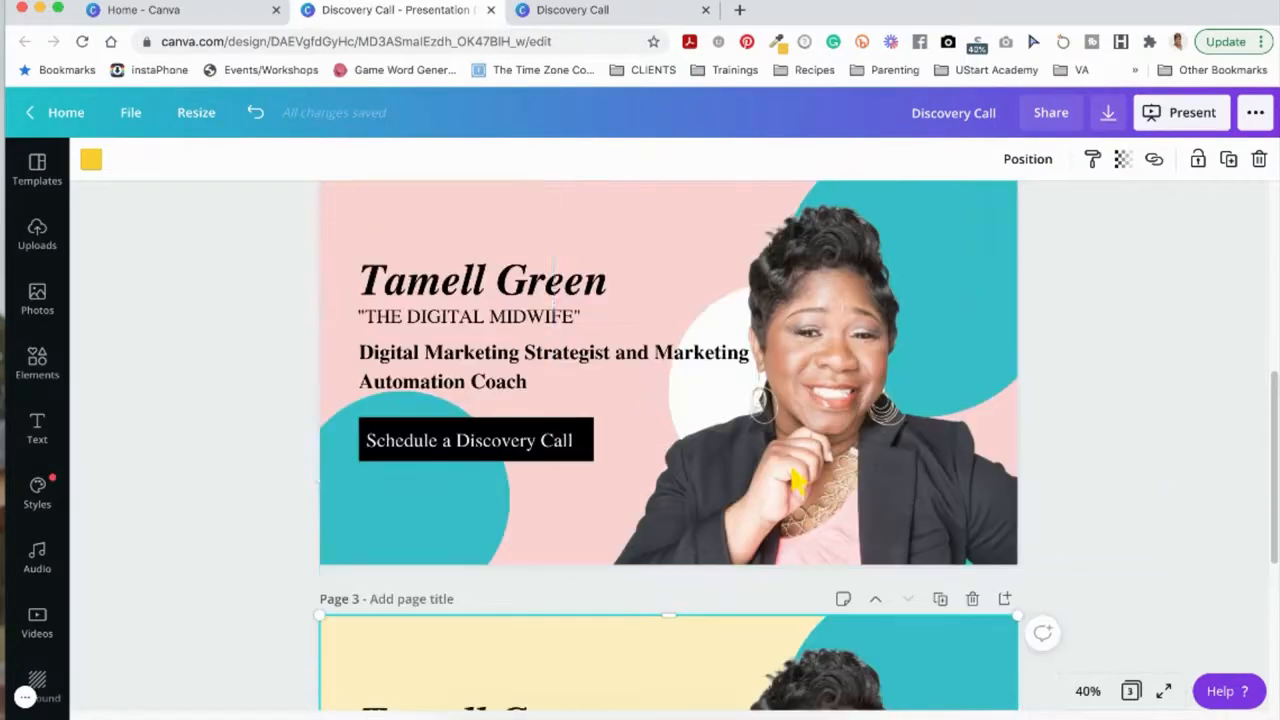
scroll(797, 482, up, 5)
scroll(797, 482, down, 2)
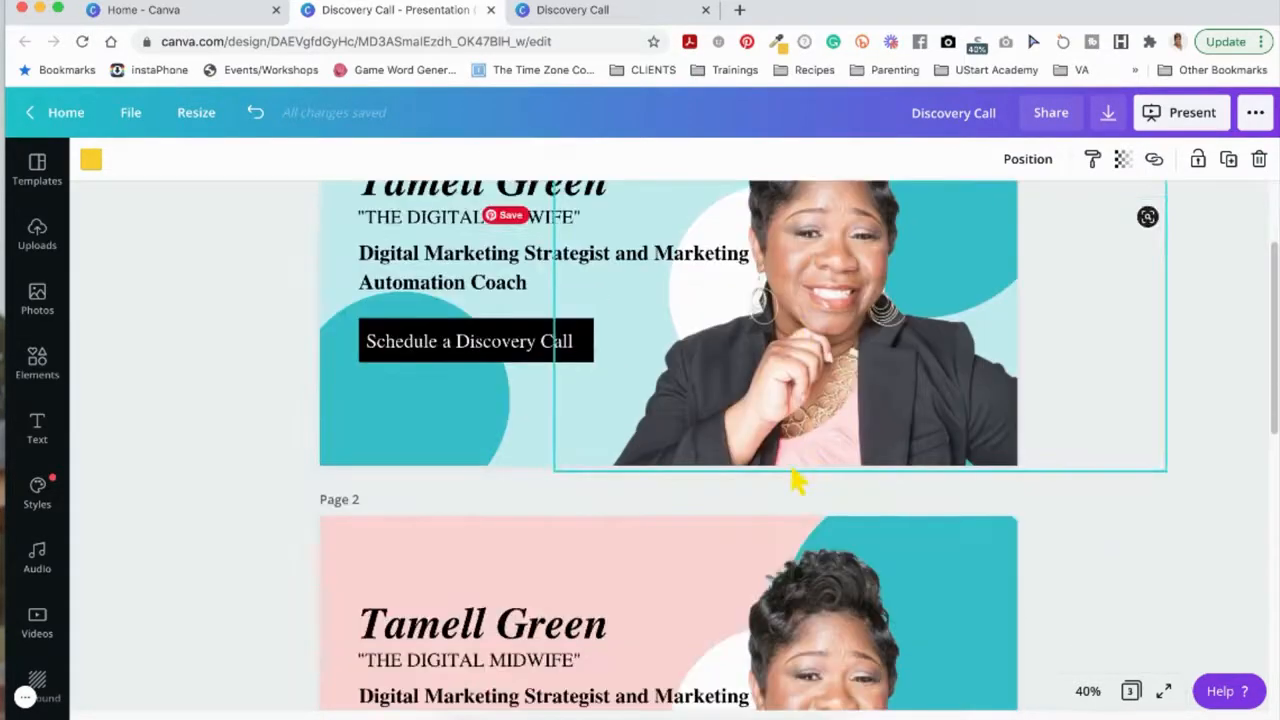
scroll(797, 482, up, 4)
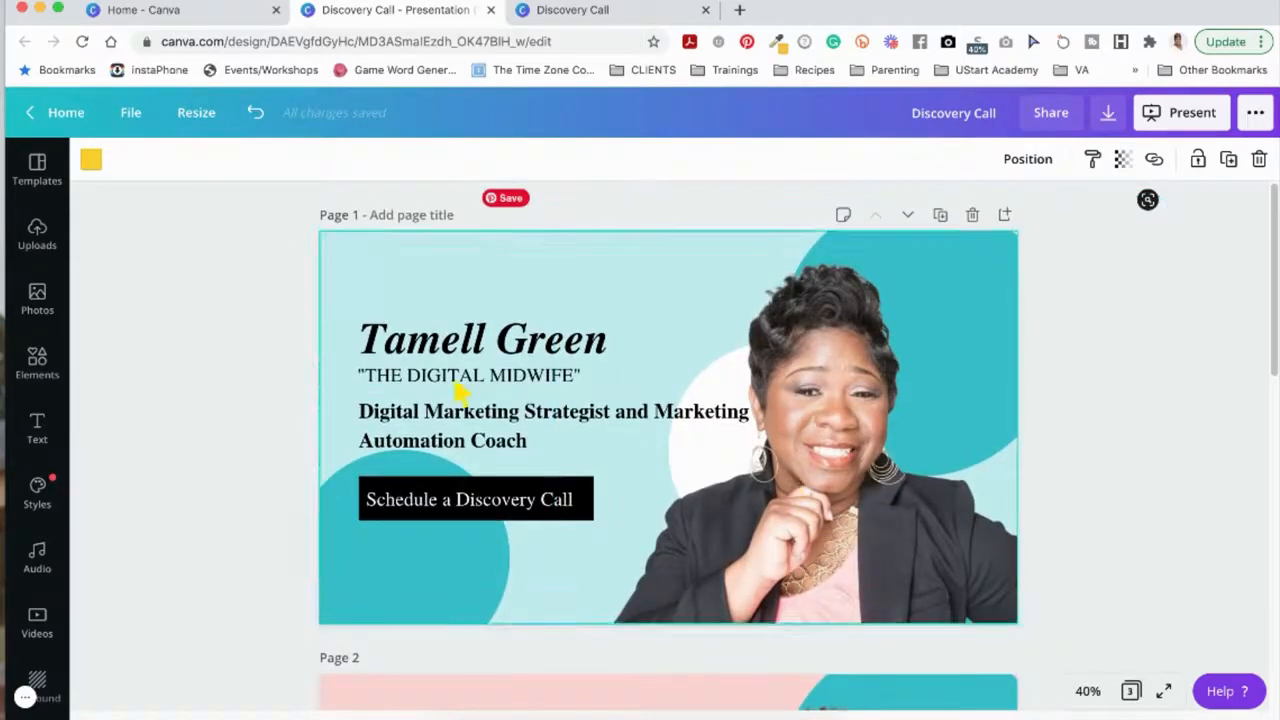
scroll(774, 572, down, 5)
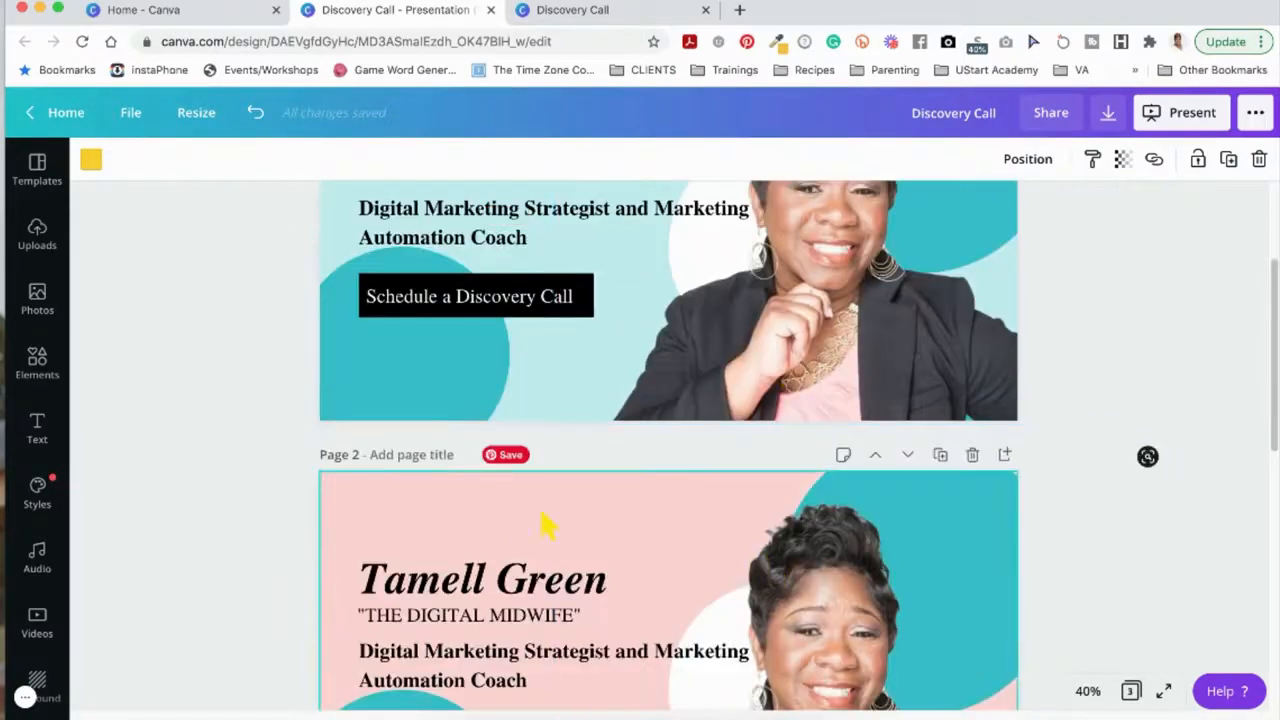
click(423, 514)
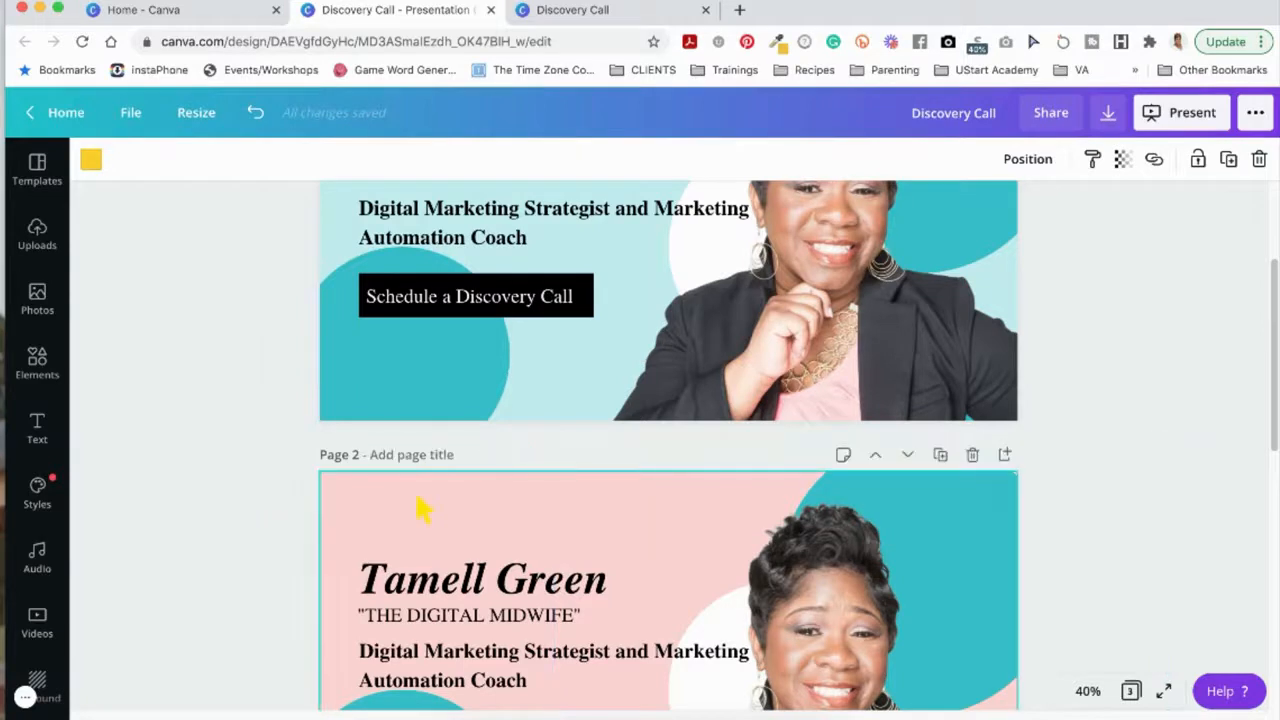
click(452, 598)
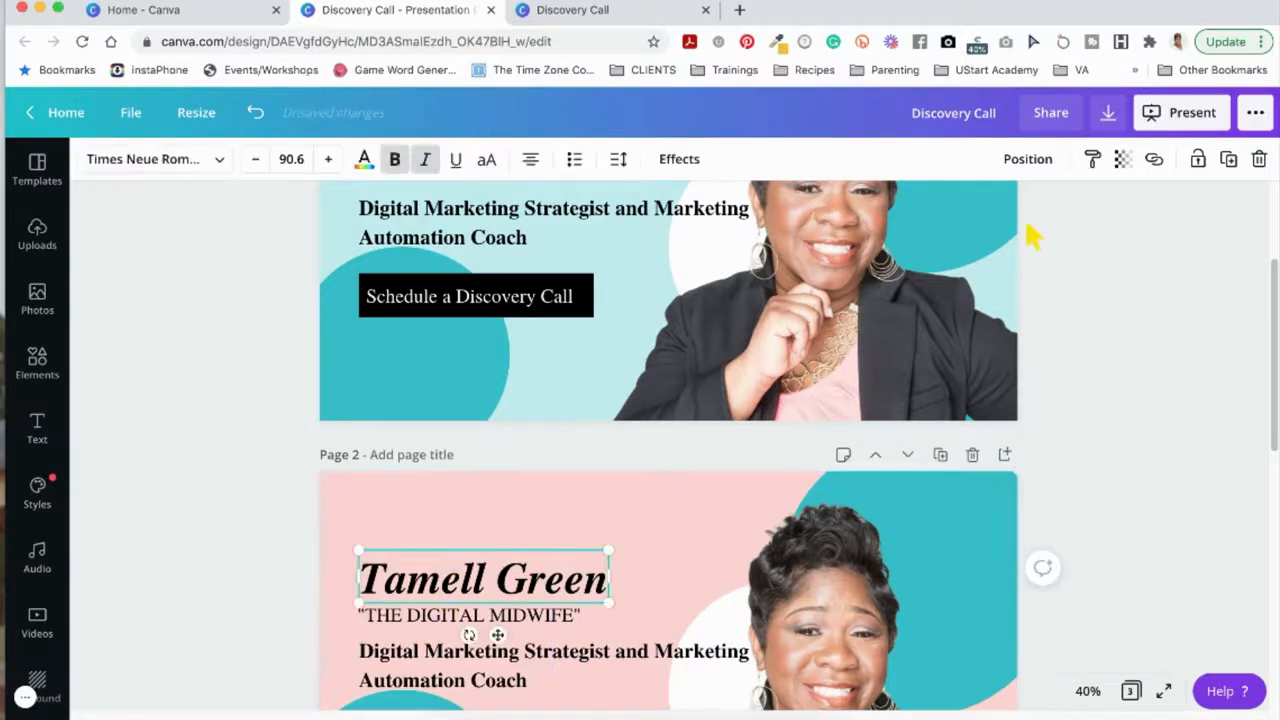
click(1228, 159)
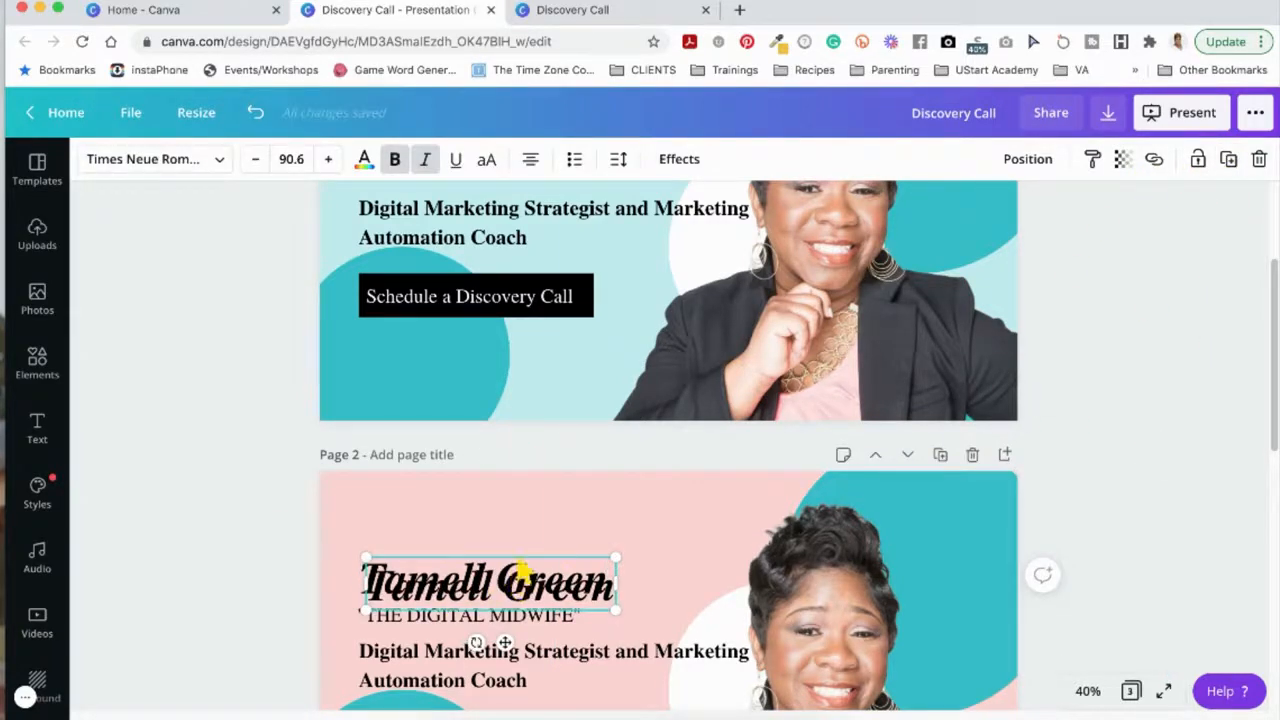
drag(509, 586, 514, 531)
click(514, 531)
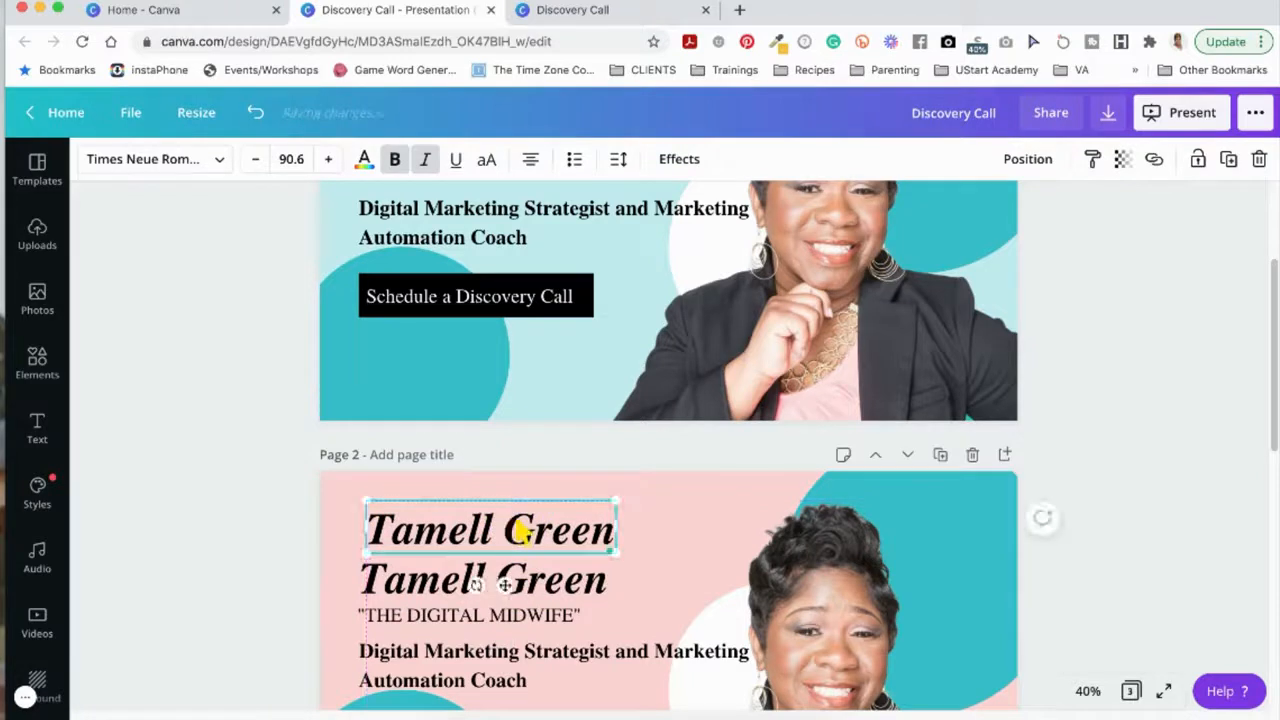
key(ctrl+a)
text(Automation)
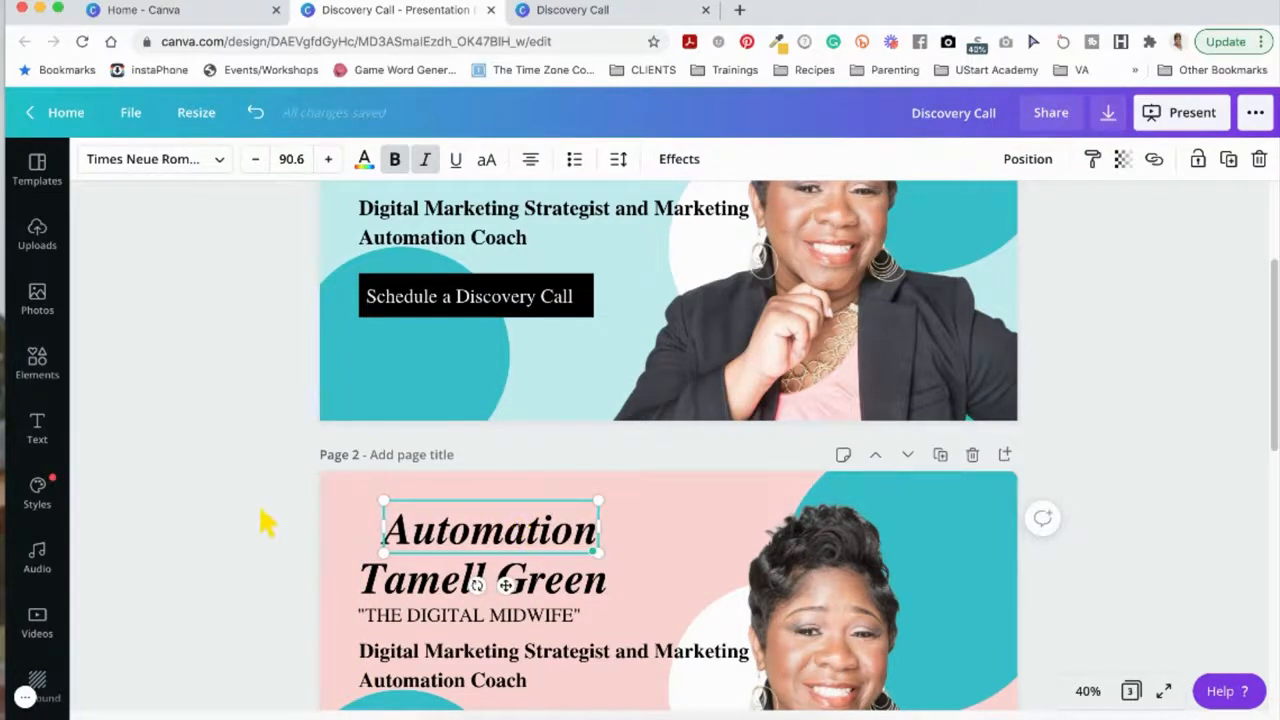
Step: Move the "Automation" heading onto page 2's upper teal circle, shrink it to font size 66.8, and send it to the back
drag(452, 528, 884, 505)
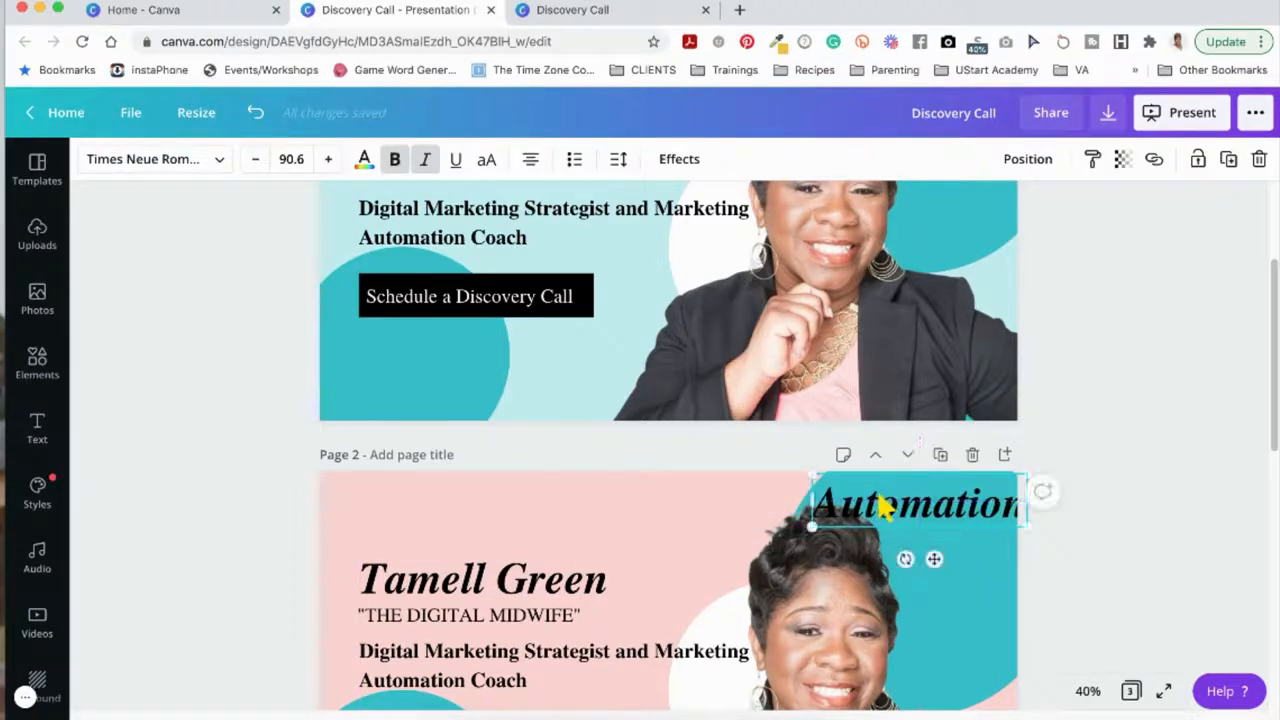
drag(812, 476, 868, 494)
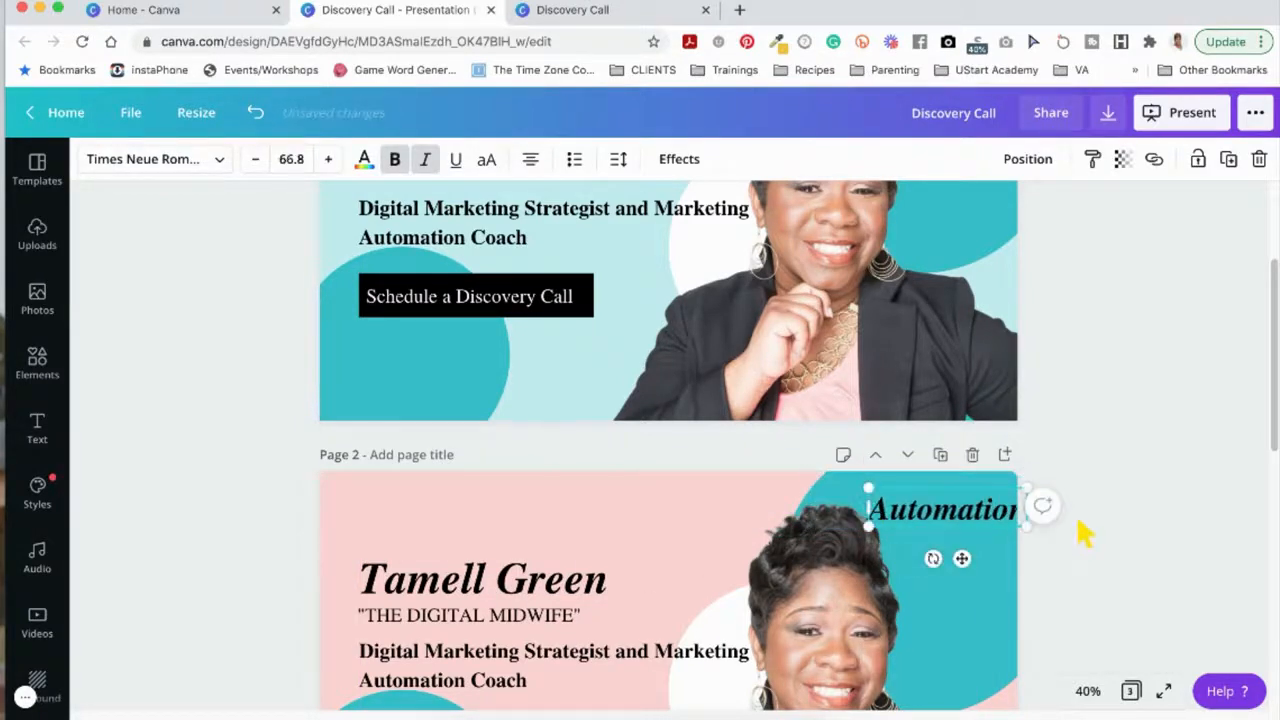
drag(975, 527, 950, 520)
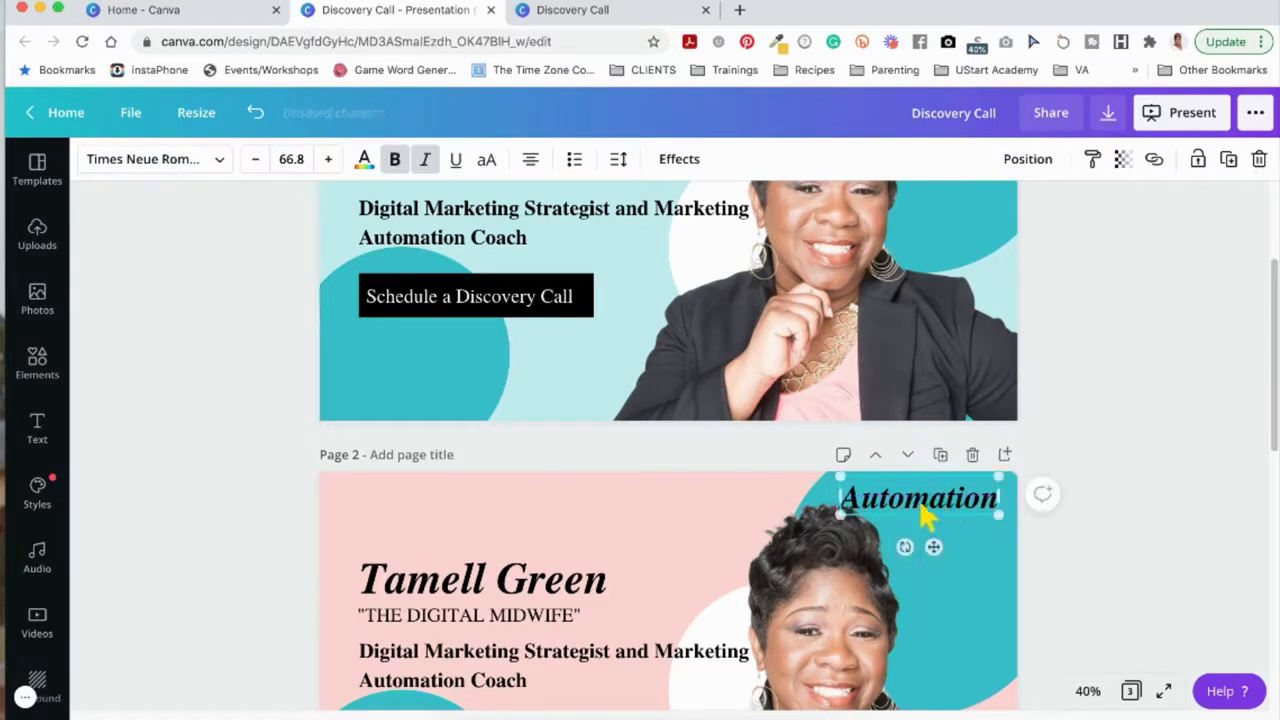
click(1033, 168)
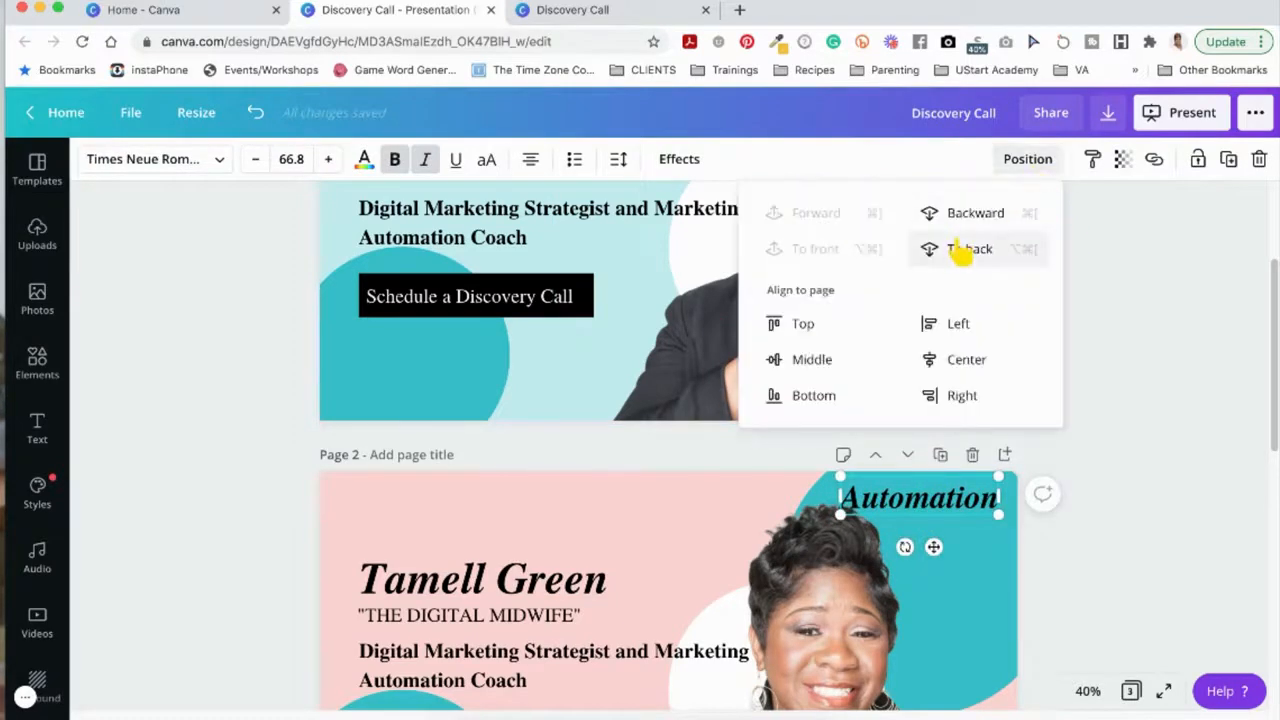
click(1030, 249)
click(1091, 345)
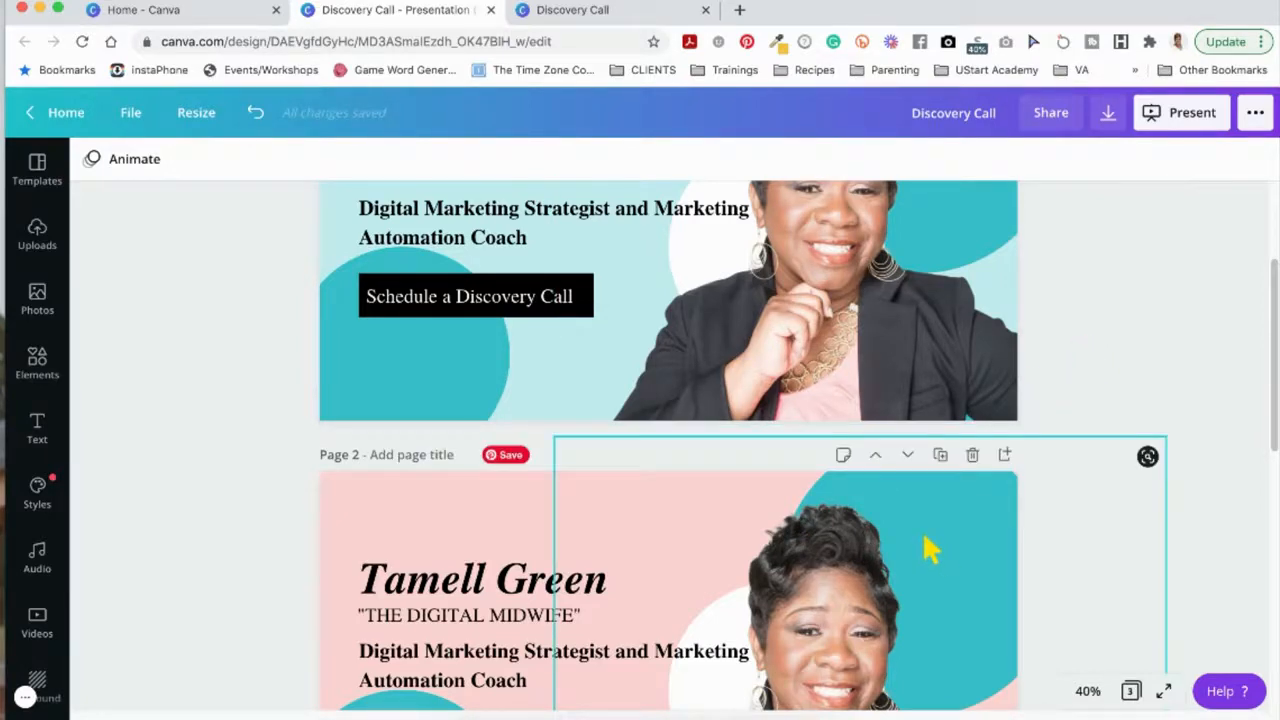
Step: Duplicate the name heading on page 3, place the copy above the original, and change its text to "Change"
scroll(930, 548, down, 10)
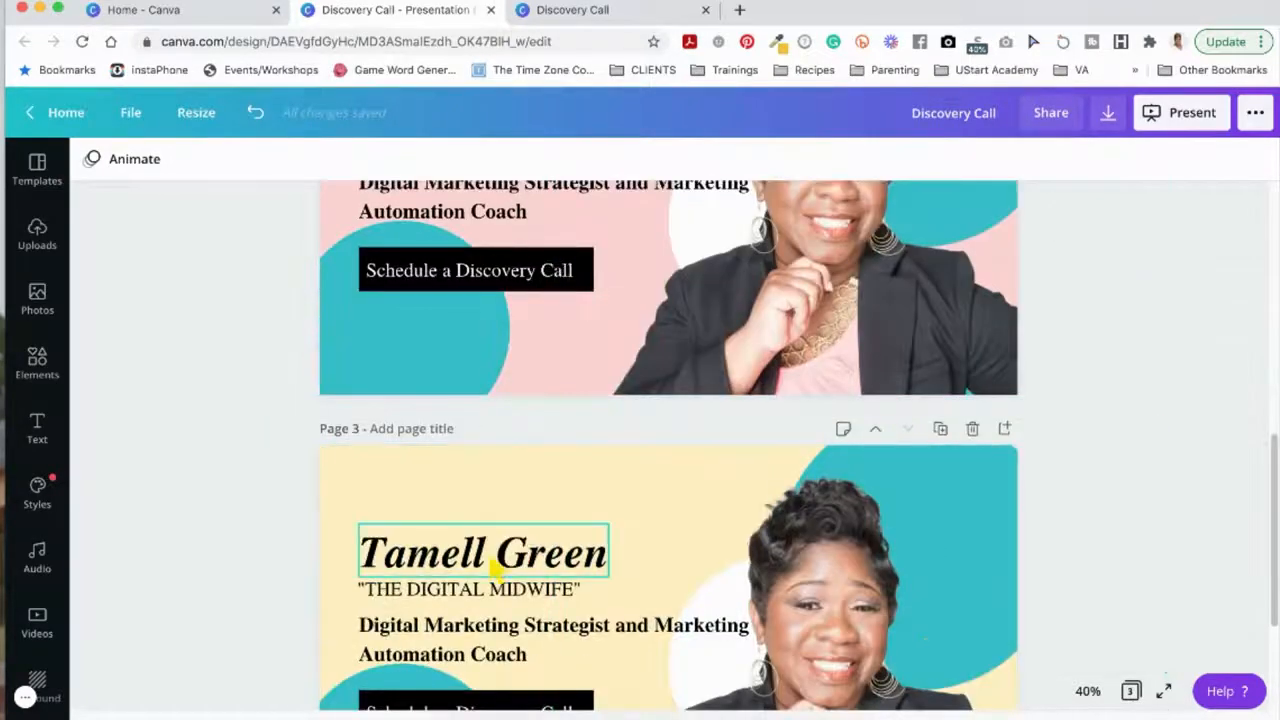
click(490, 566)
click(1228, 159)
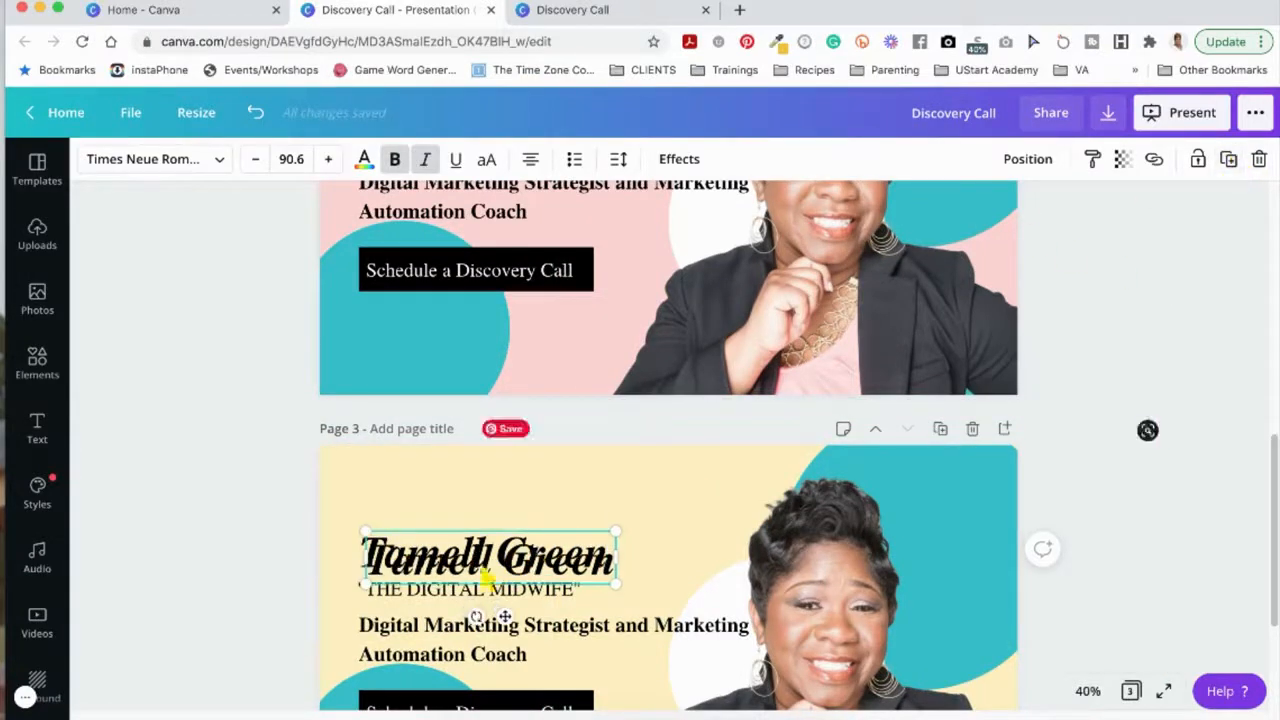
drag(495, 584, 537, 540)
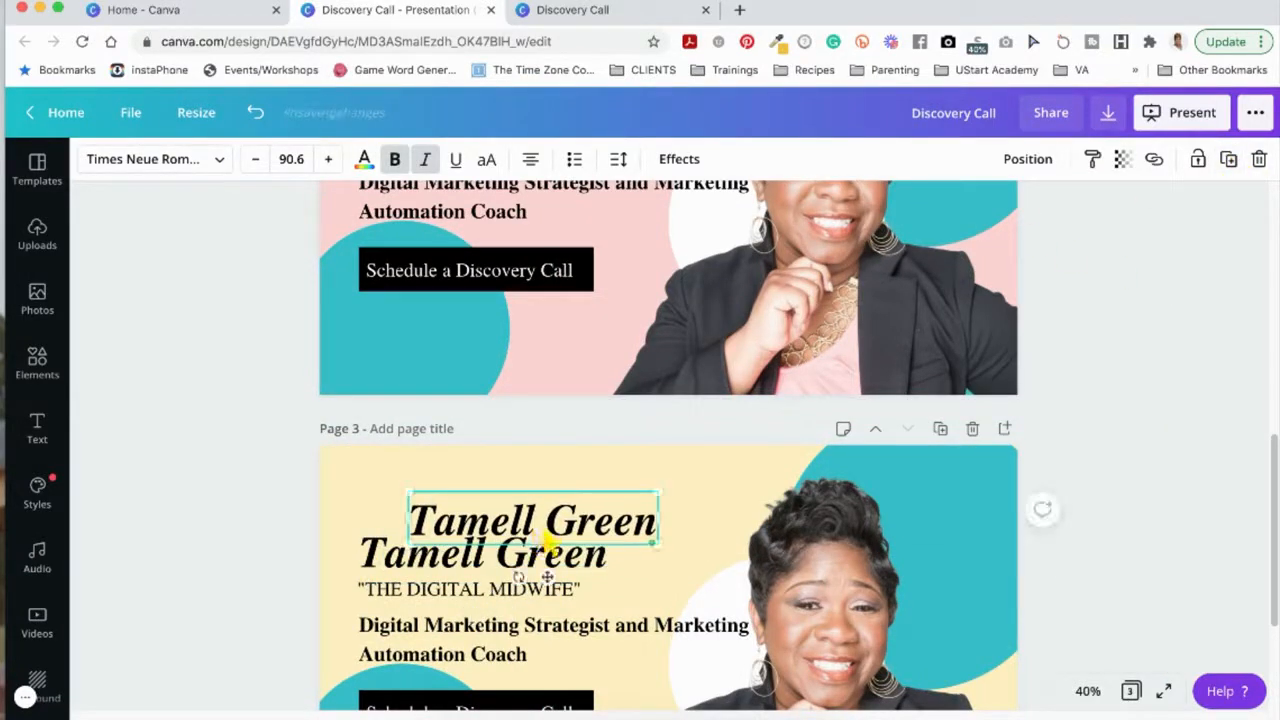
double_click(549, 540)
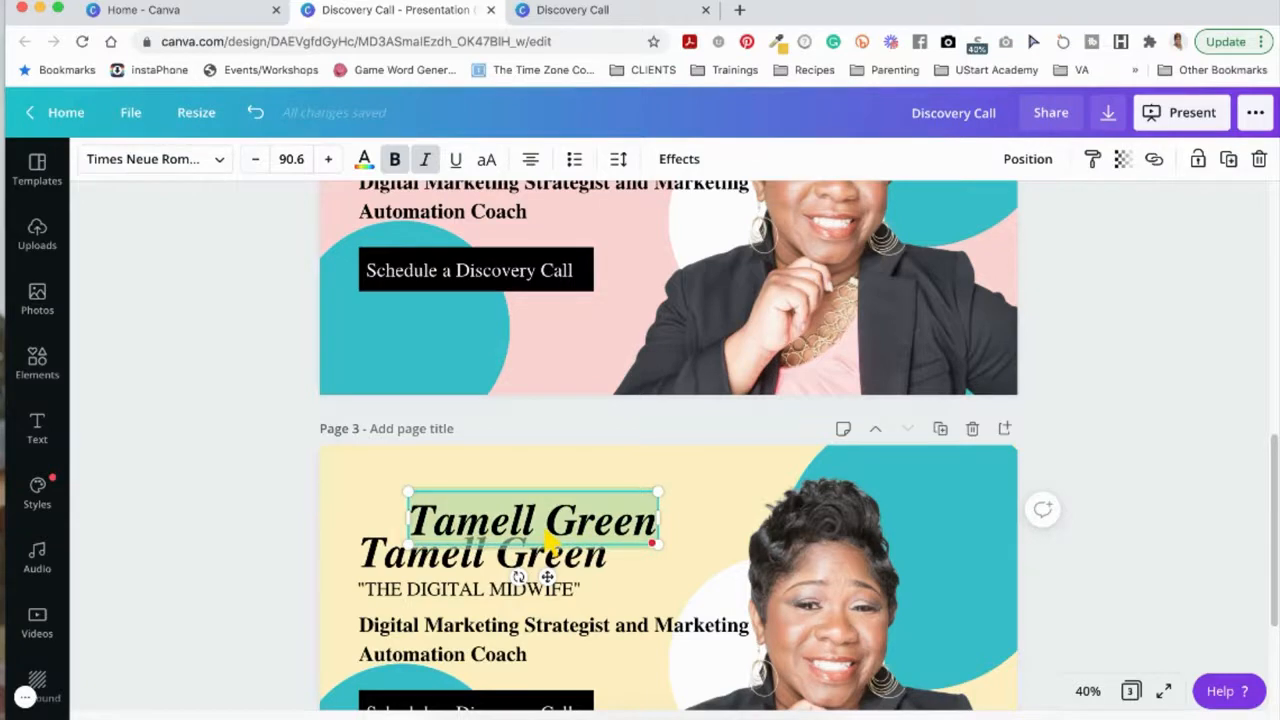
text(Change)
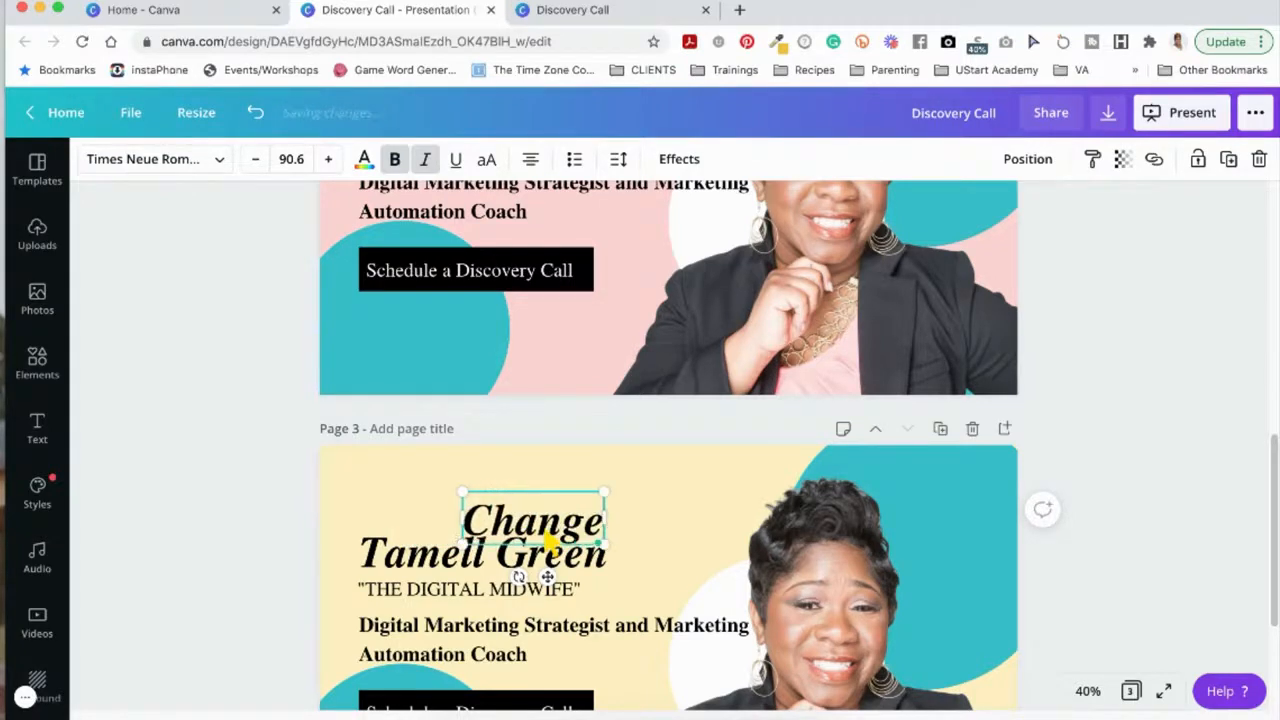
click(229, 571)
Step: Move the "Change" heading onto page 3's upper teal circle and send it to the back
drag(586, 523, 988, 482)
click(1028, 159)
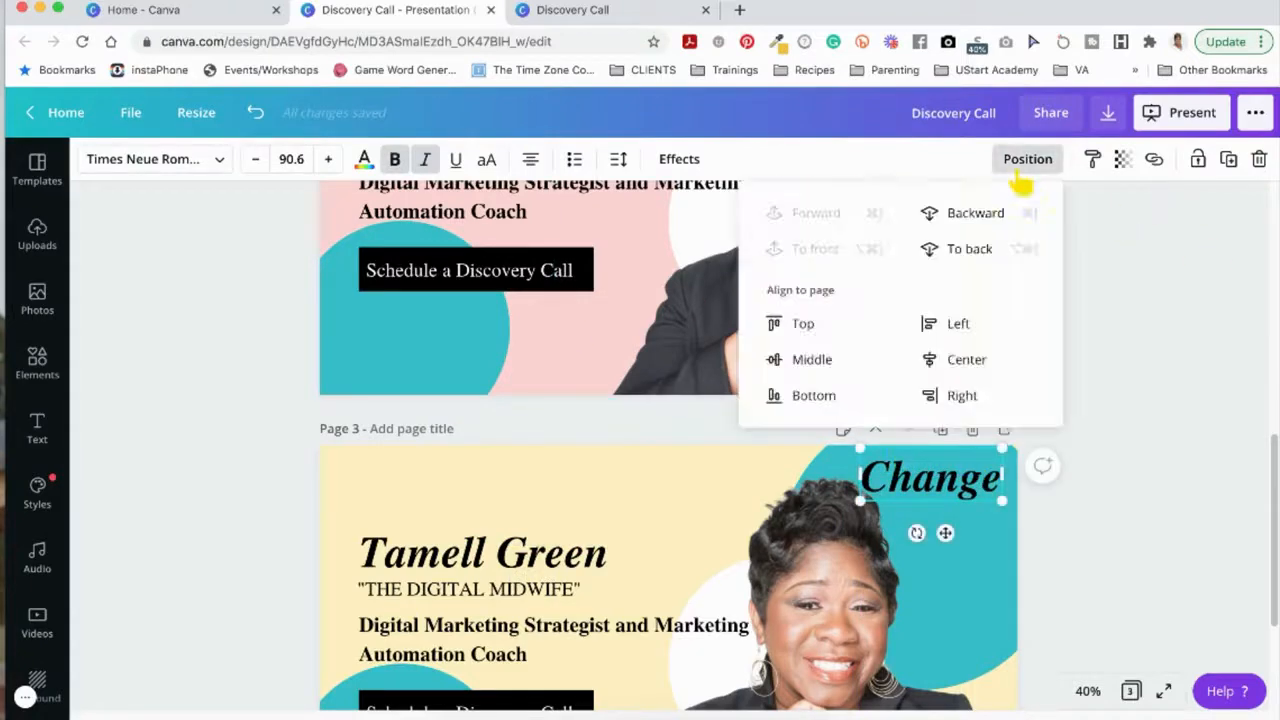
click(930, 250)
click(1134, 291)
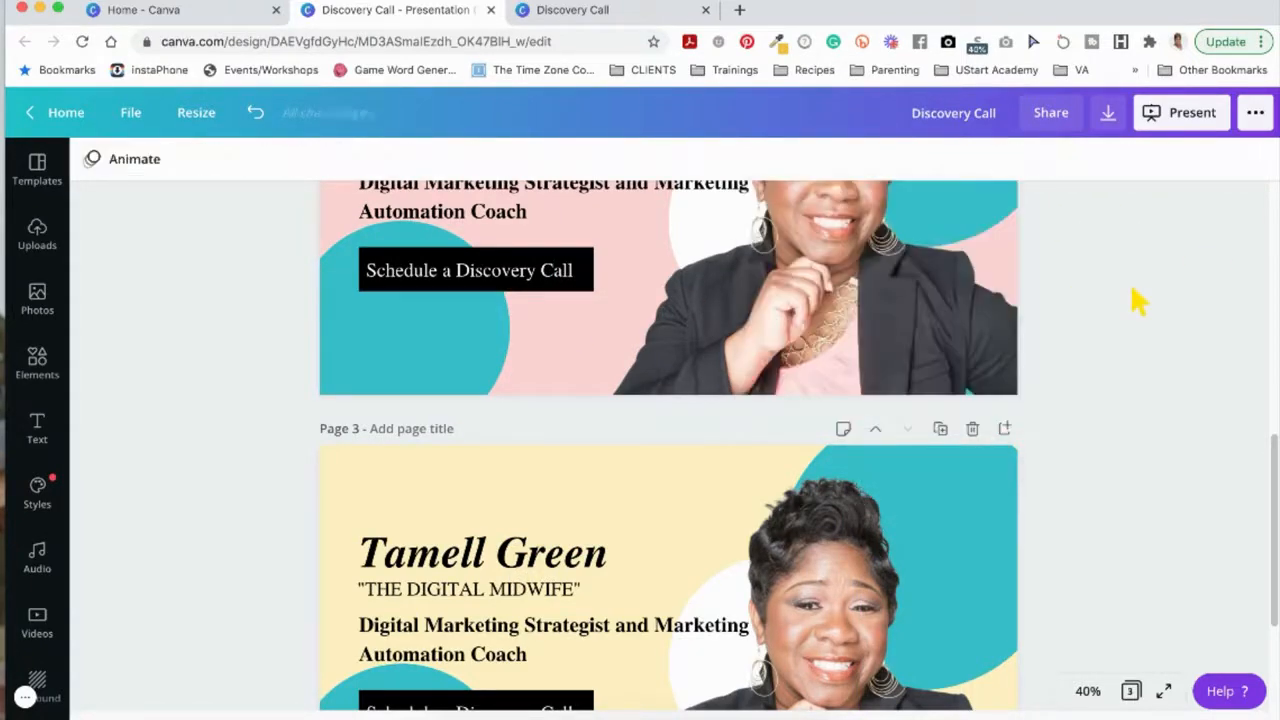
Step: Open the three-page design as a website in the Classic navigation style and visit its Automation and Change pages
scroll(1090, 355, up, 7)
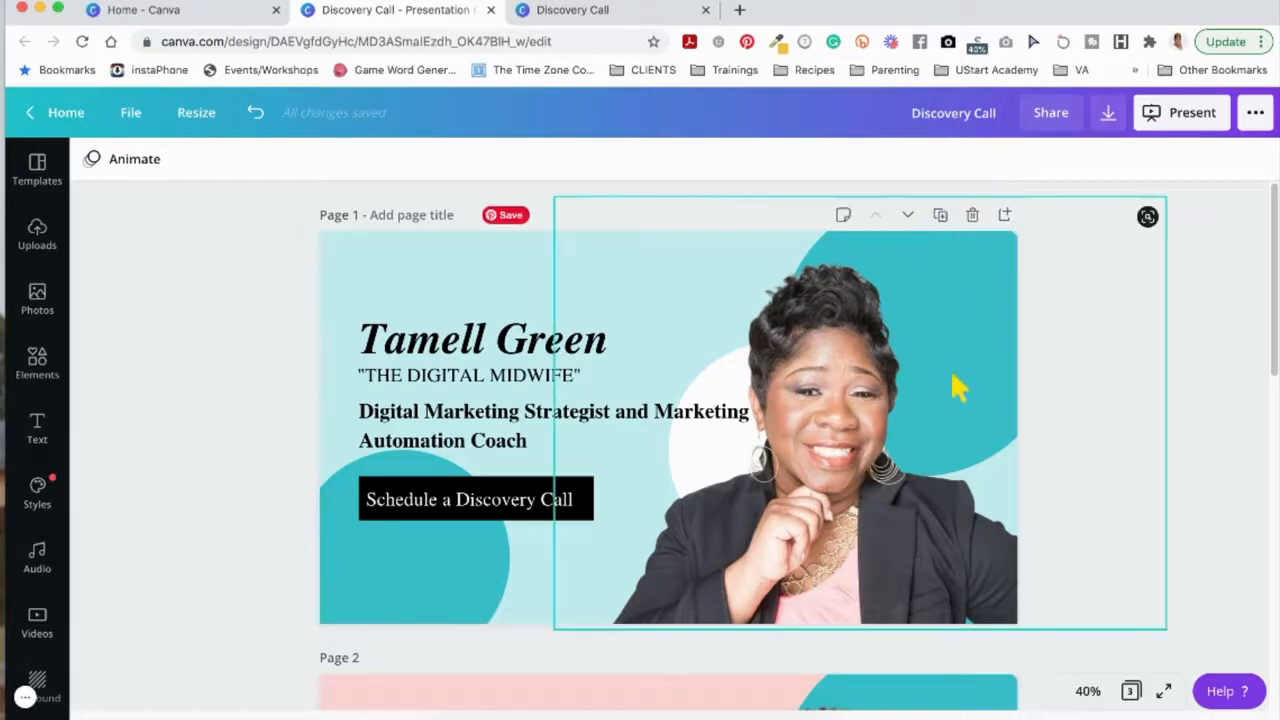
scroll(955, 387, down, 5)
scroll(955, 387, down, 5)
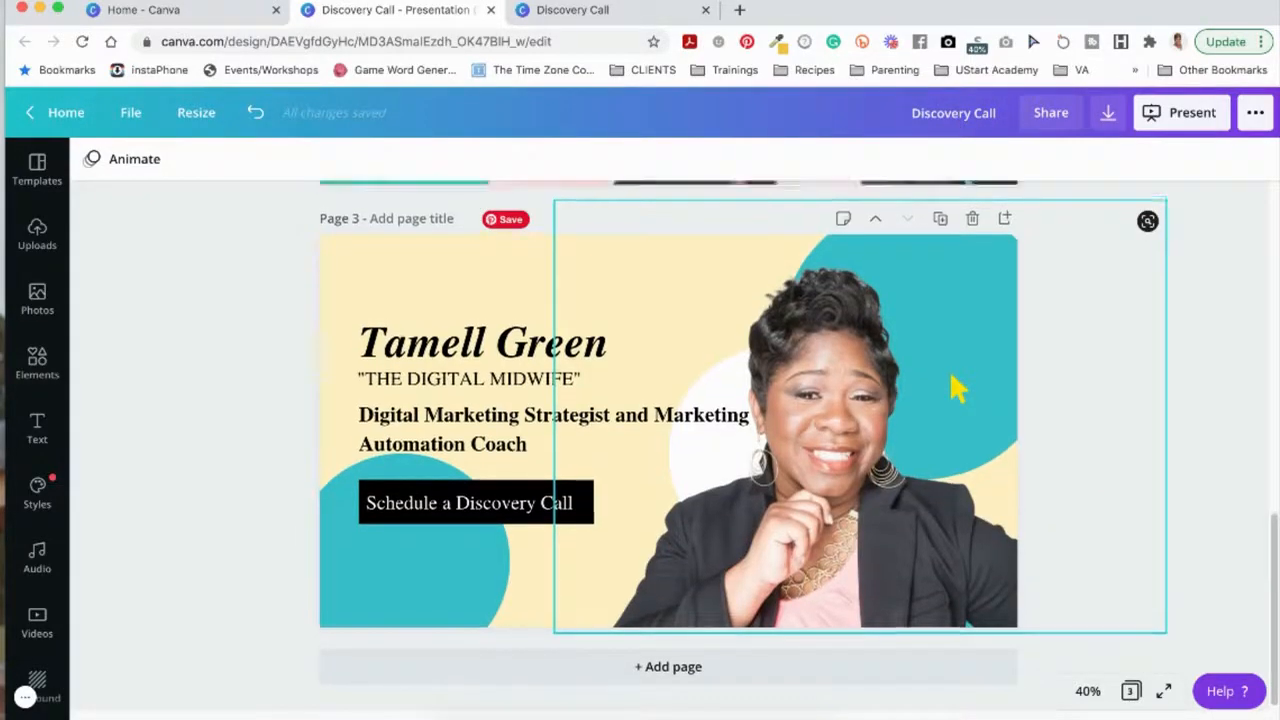
scroll(951, 386, up, 10)
click(1255, 113)
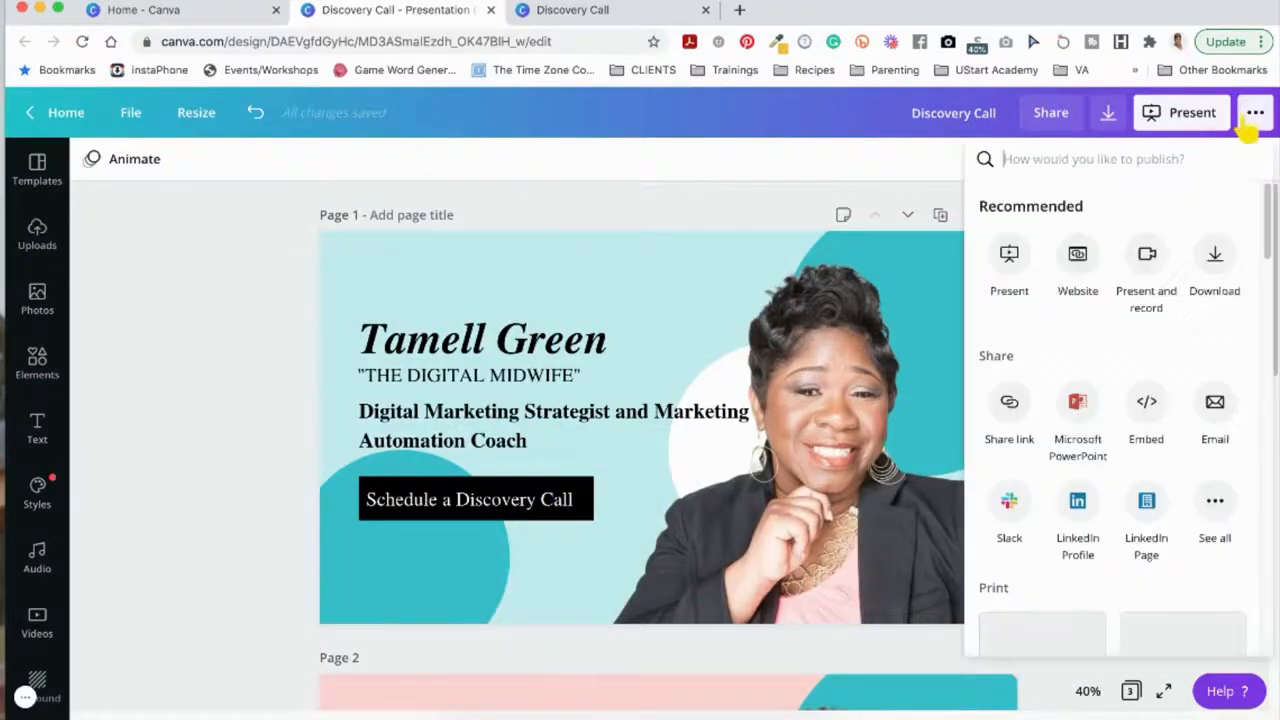
click(1079, 262)
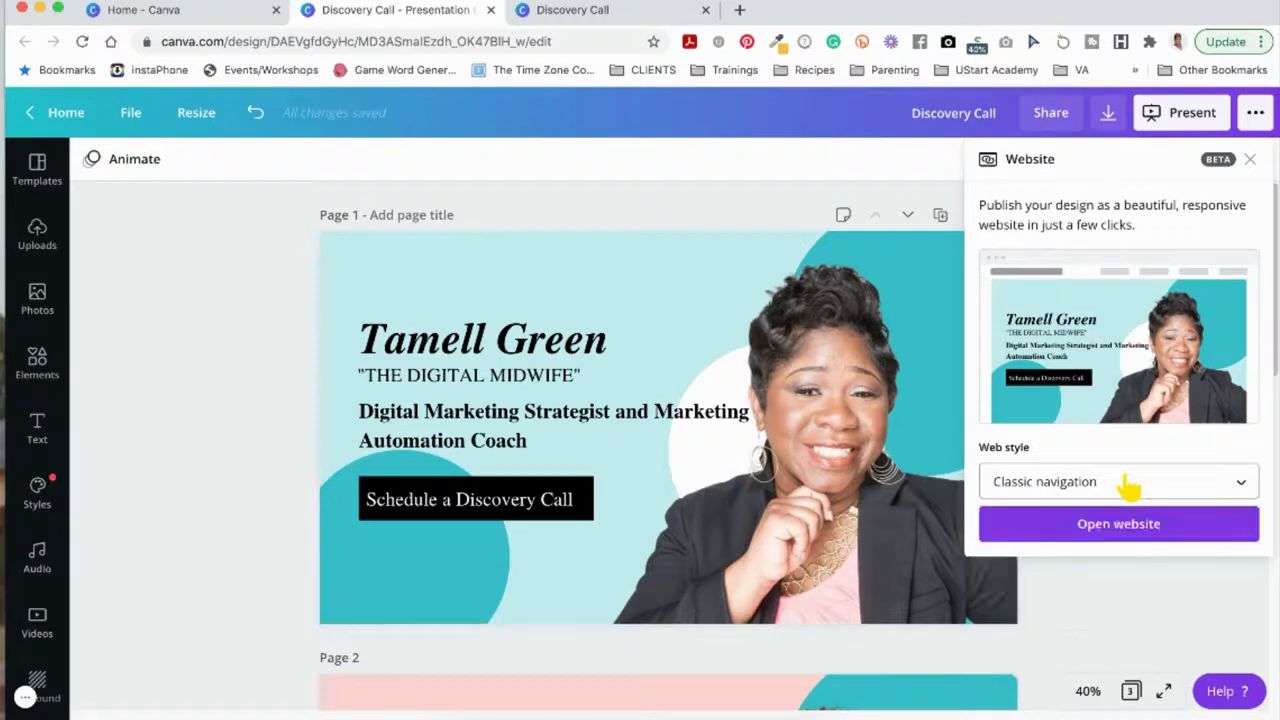
click(1112, 530)
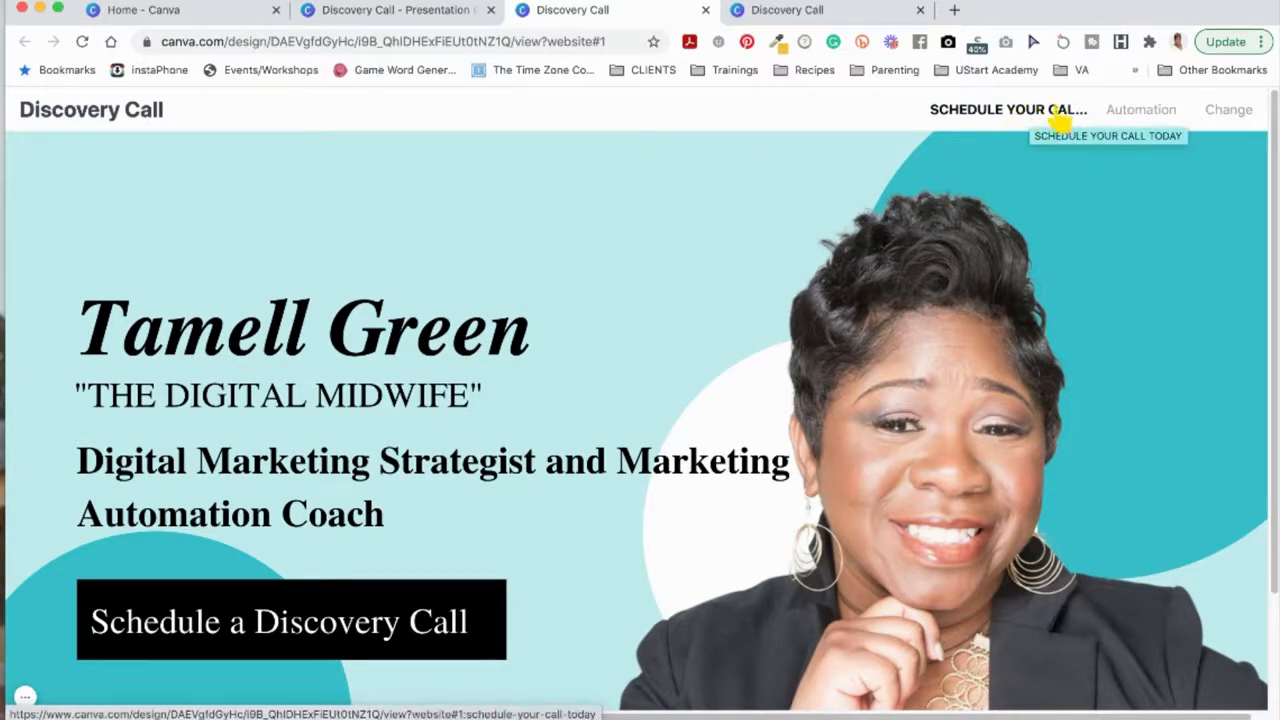
click(1155, 120)
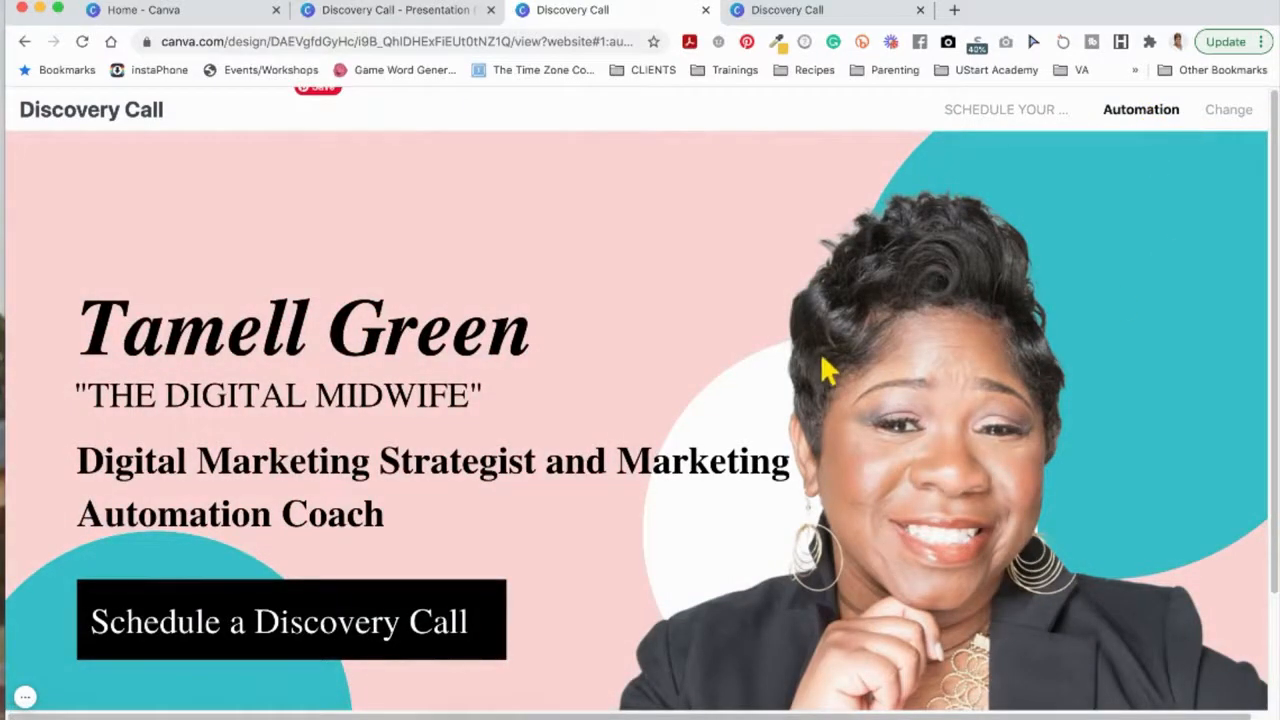
click(1222, 110)
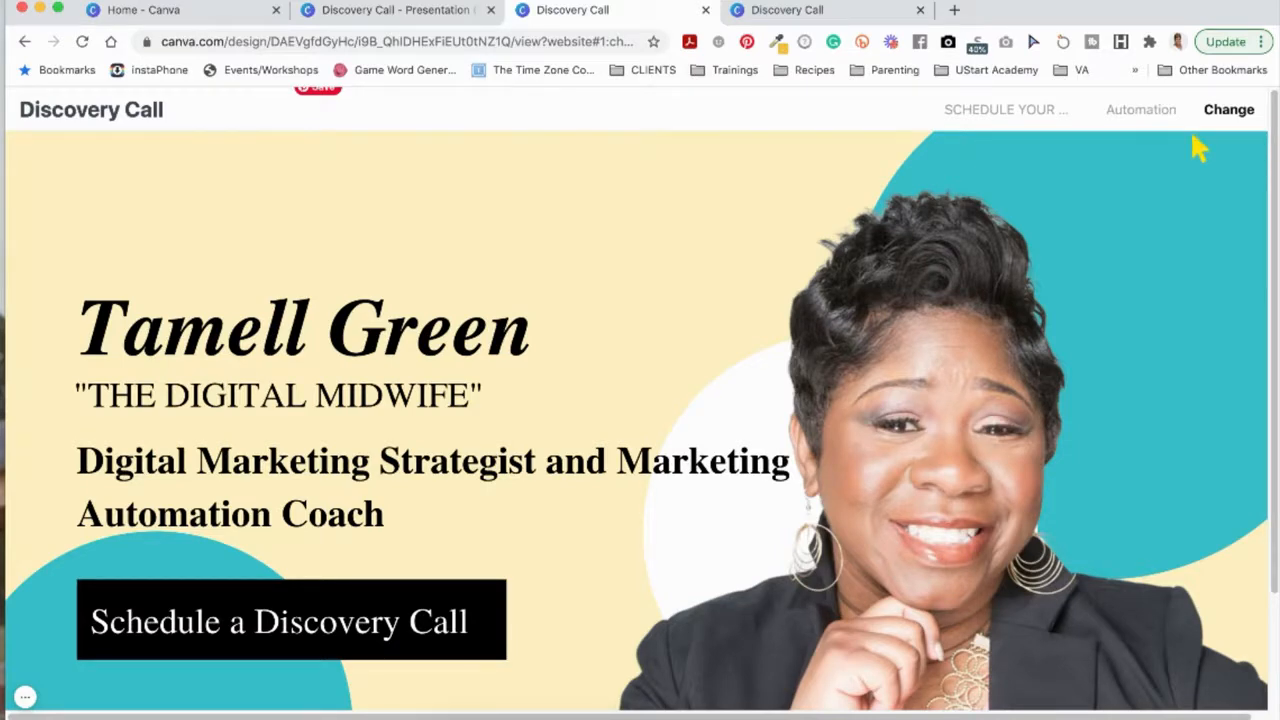
Step: Return to the design editor, set the web style to Scrolling, and open the website to look through its pages
click(408, 18)
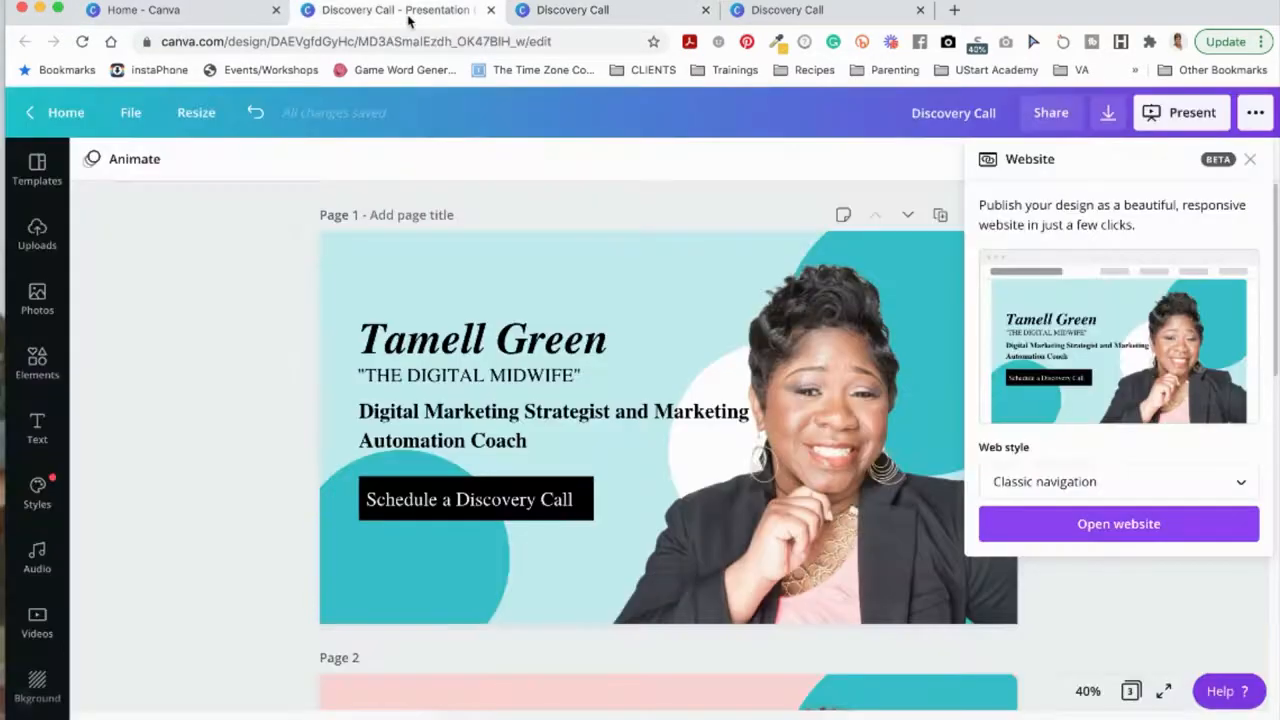
click(1116, 485)
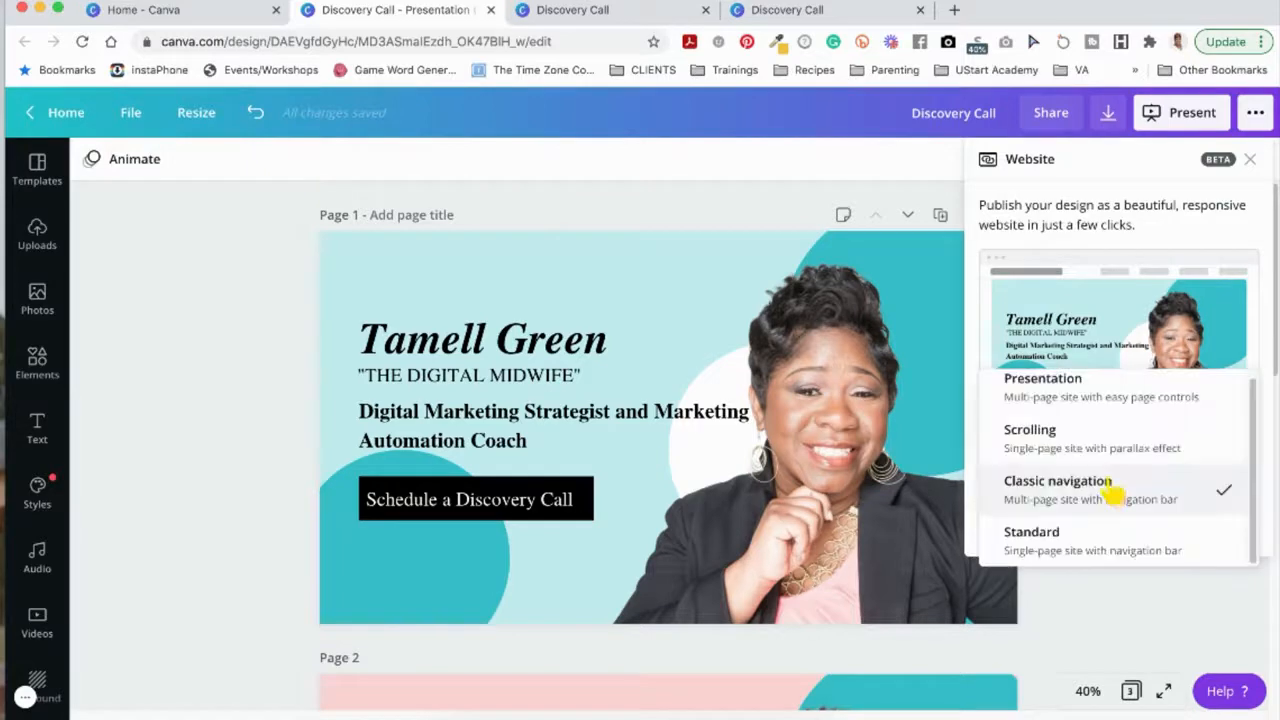
click(1063, 450)
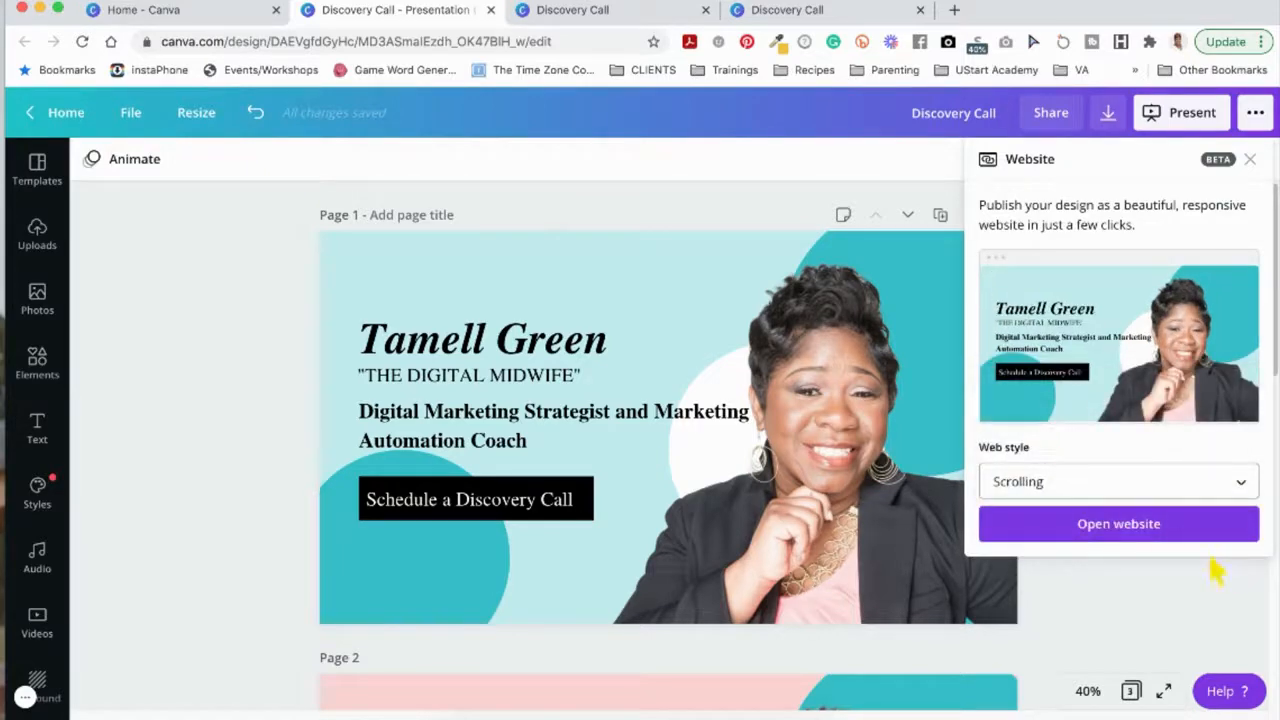
click(1145, 530)
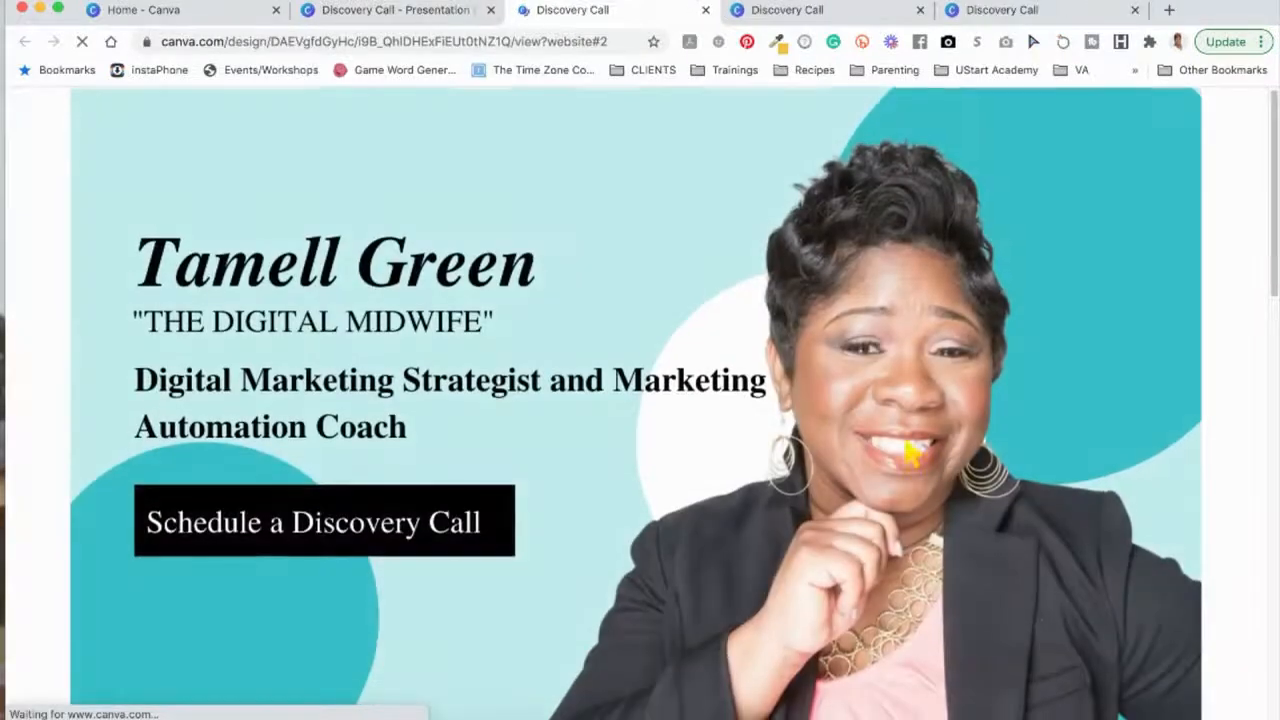
scroll(971, 486, down, 5)
scroll(971, 486, down, 10)
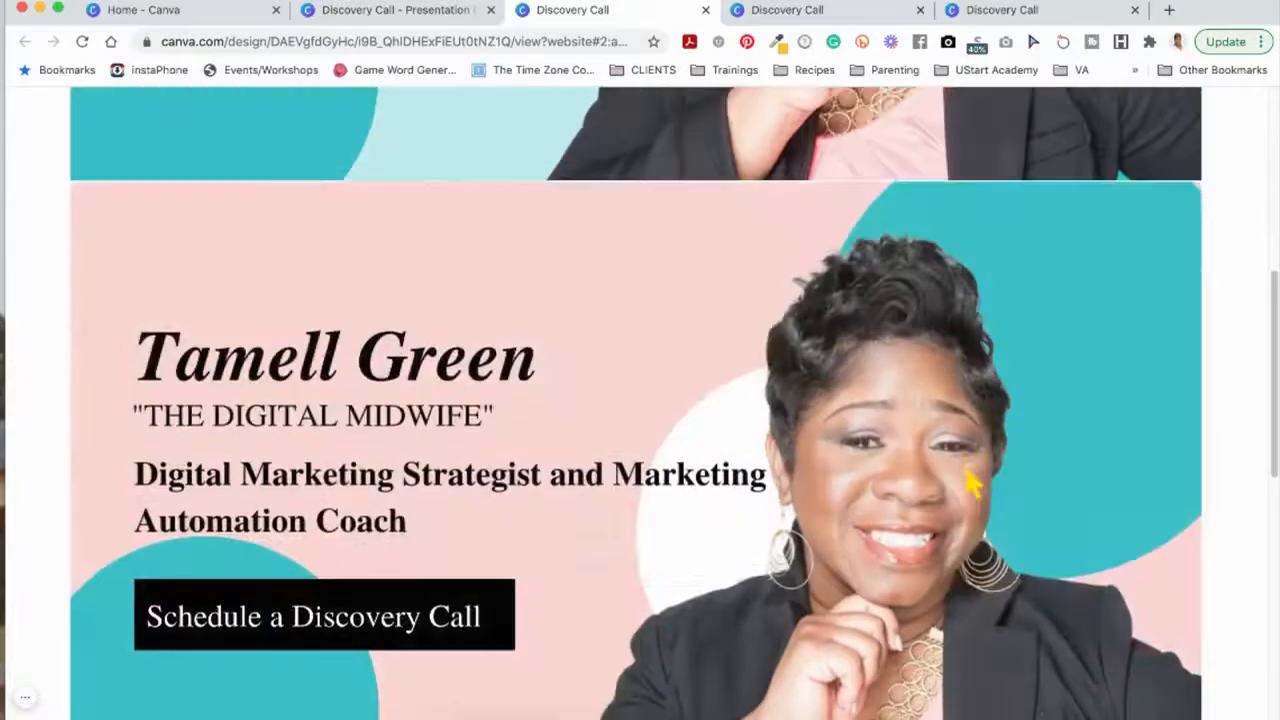
scroll(971, 486, down, 1)
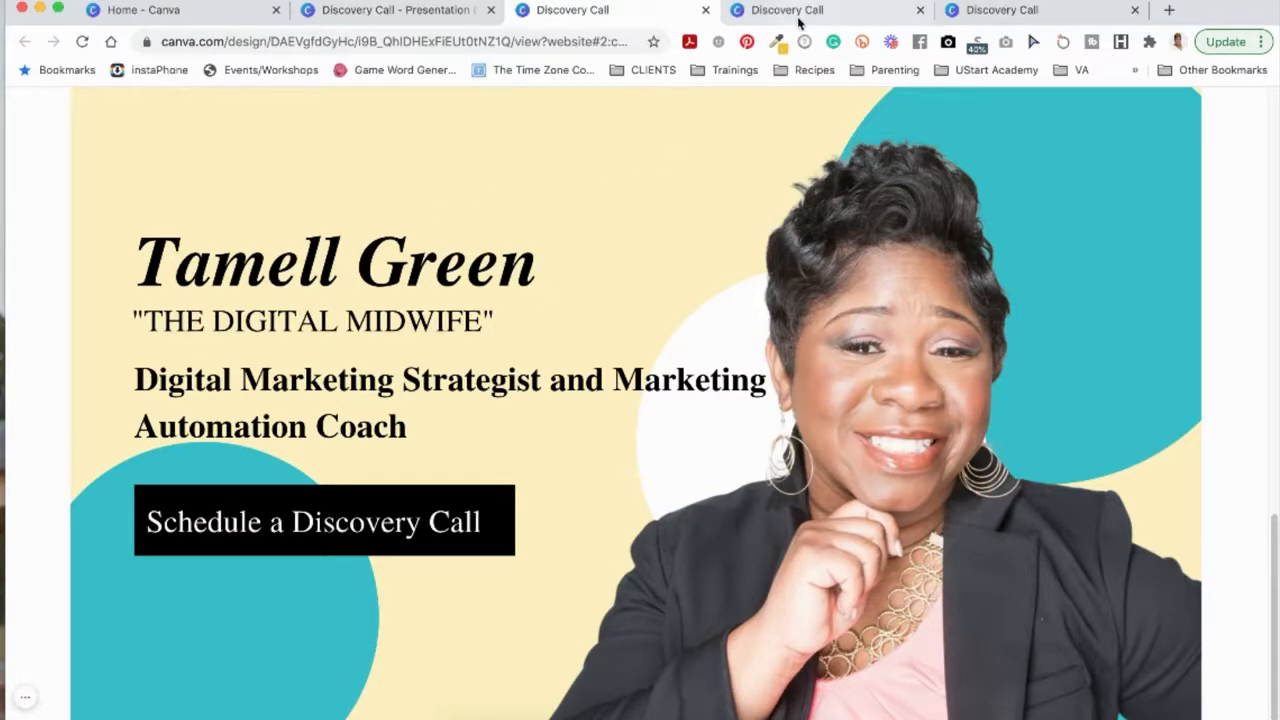
Step: Close the two older website preview tabs, keeping the Scrolling version open
click(840, 14)
click(918, 11)
click(918, 11)
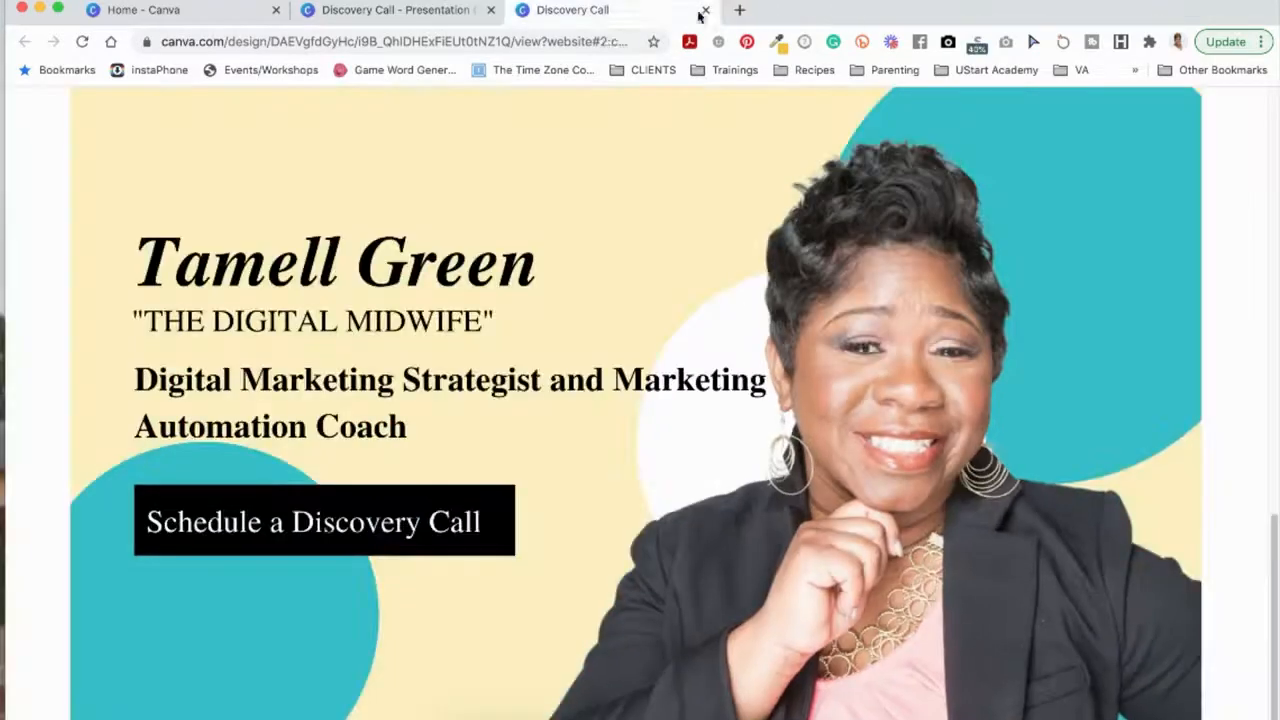
Step: Close the Scrolling website preview, set the web style to Standard, and open the website
click(706, 10)
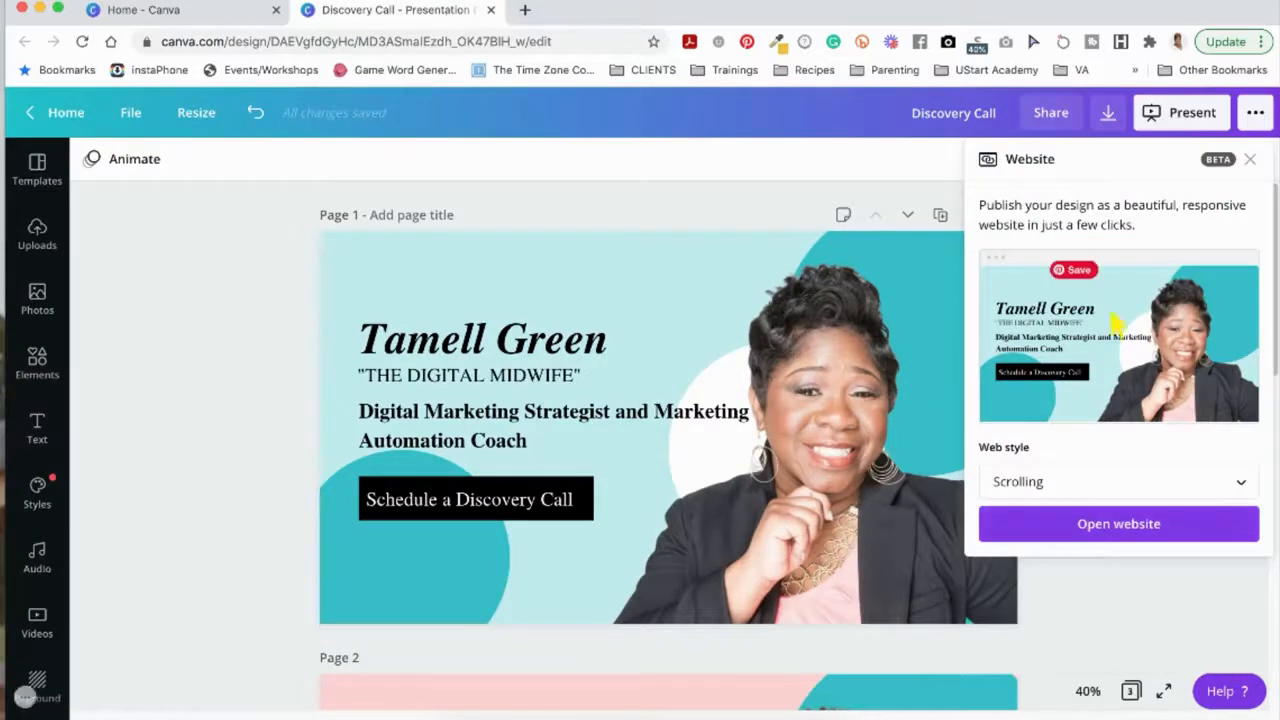
click(876, 213)
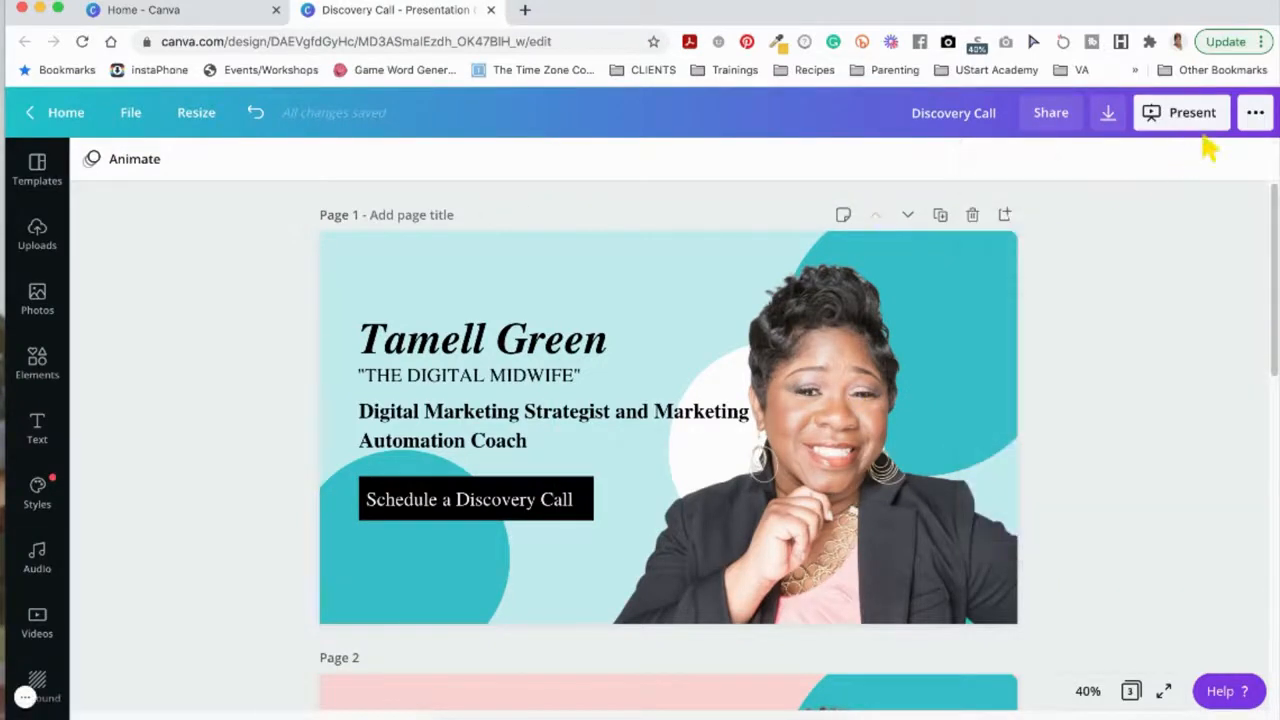
click(1255, 112)
click(1077, 257)
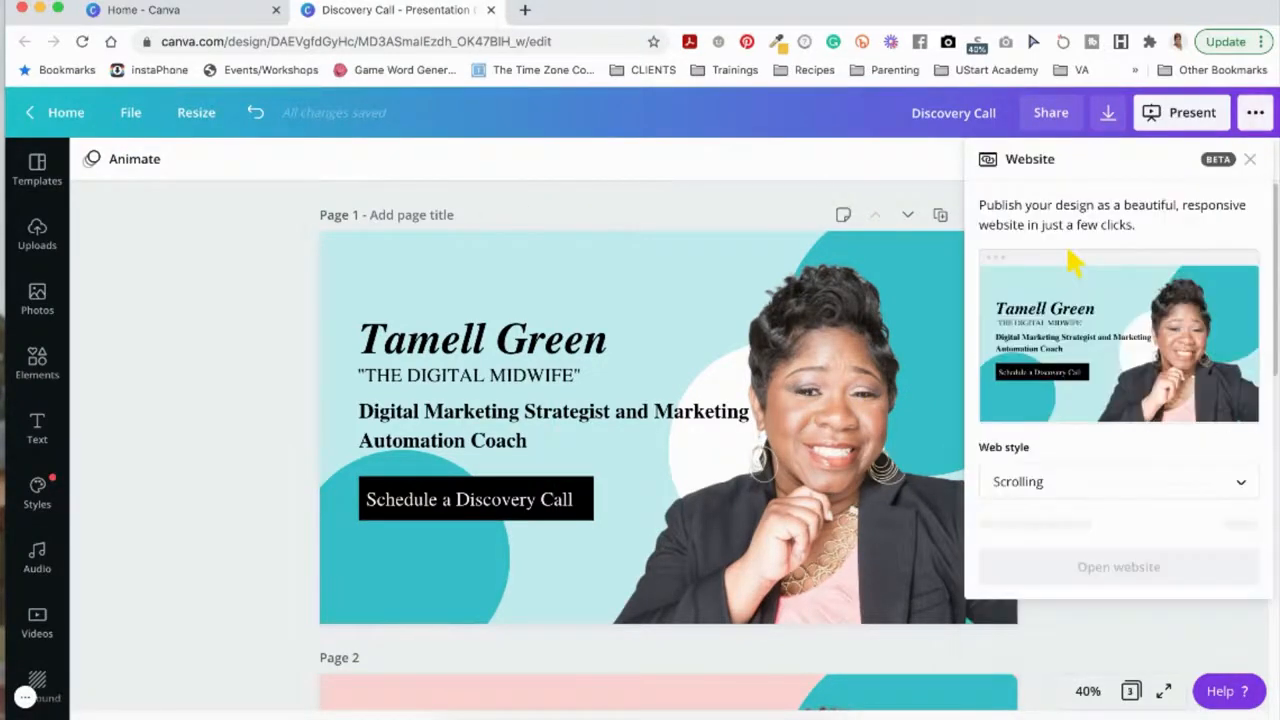
click(1090, 495)
scroll(1108, 598, down, 1)
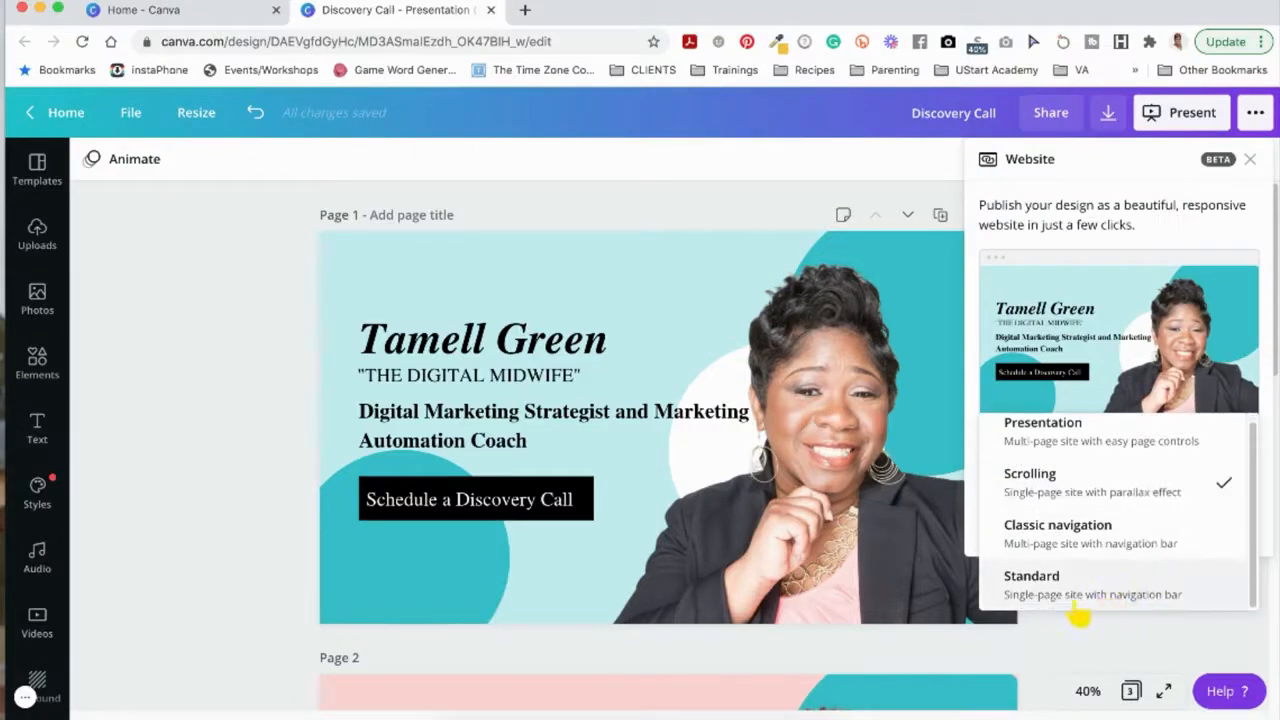
click(1138, 594)
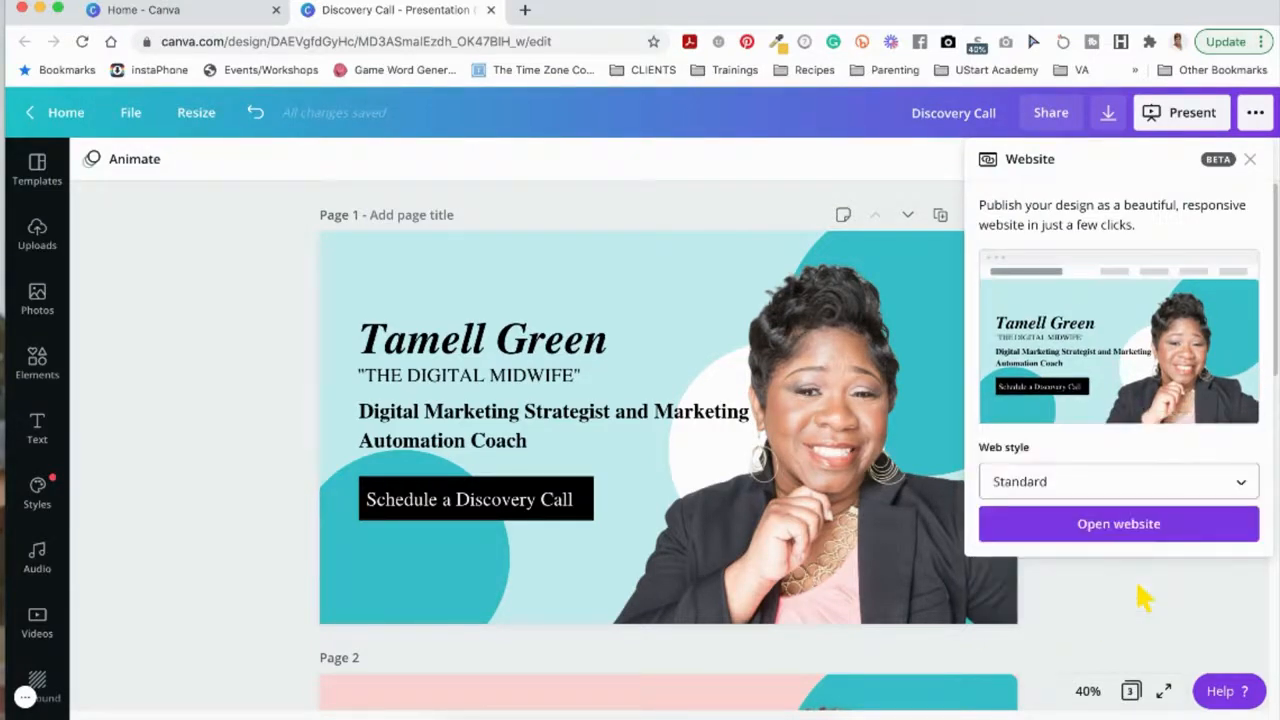
click(1094, 523)
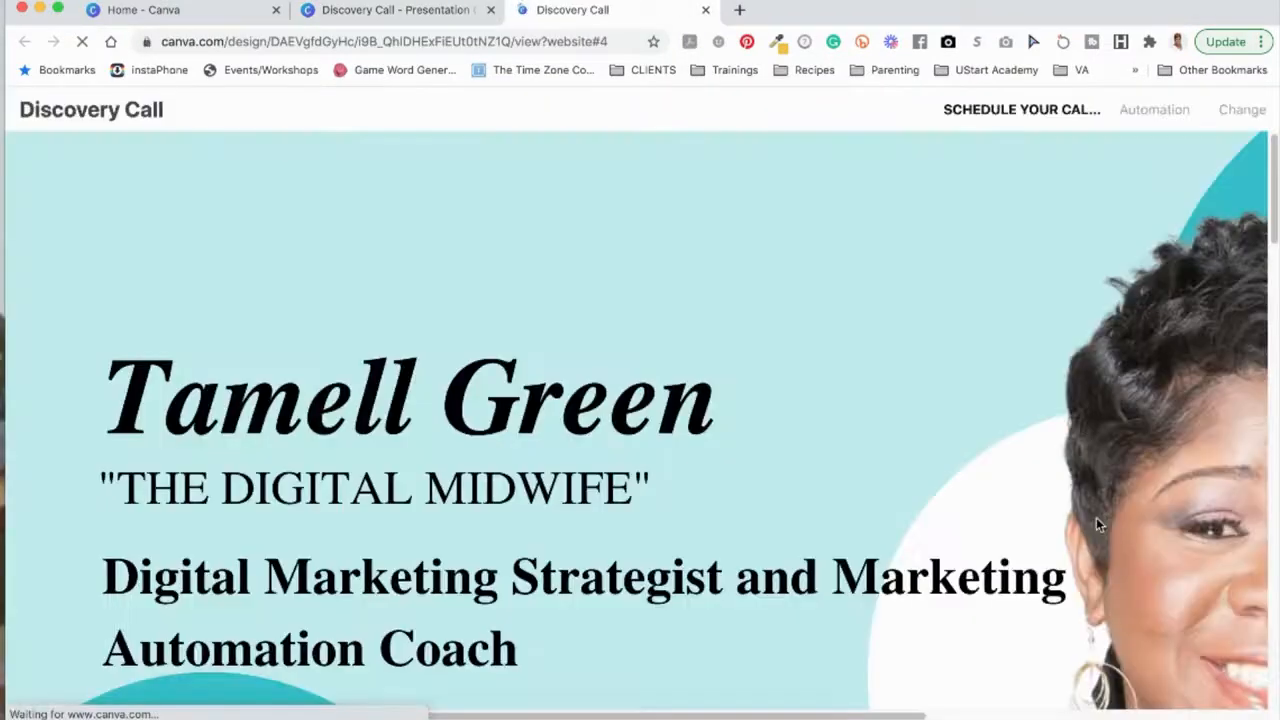
Step: Look through the Standard-style website's three sections, checking how they fit the window vertically and sideways
scroll(1068, 508, down, 10)
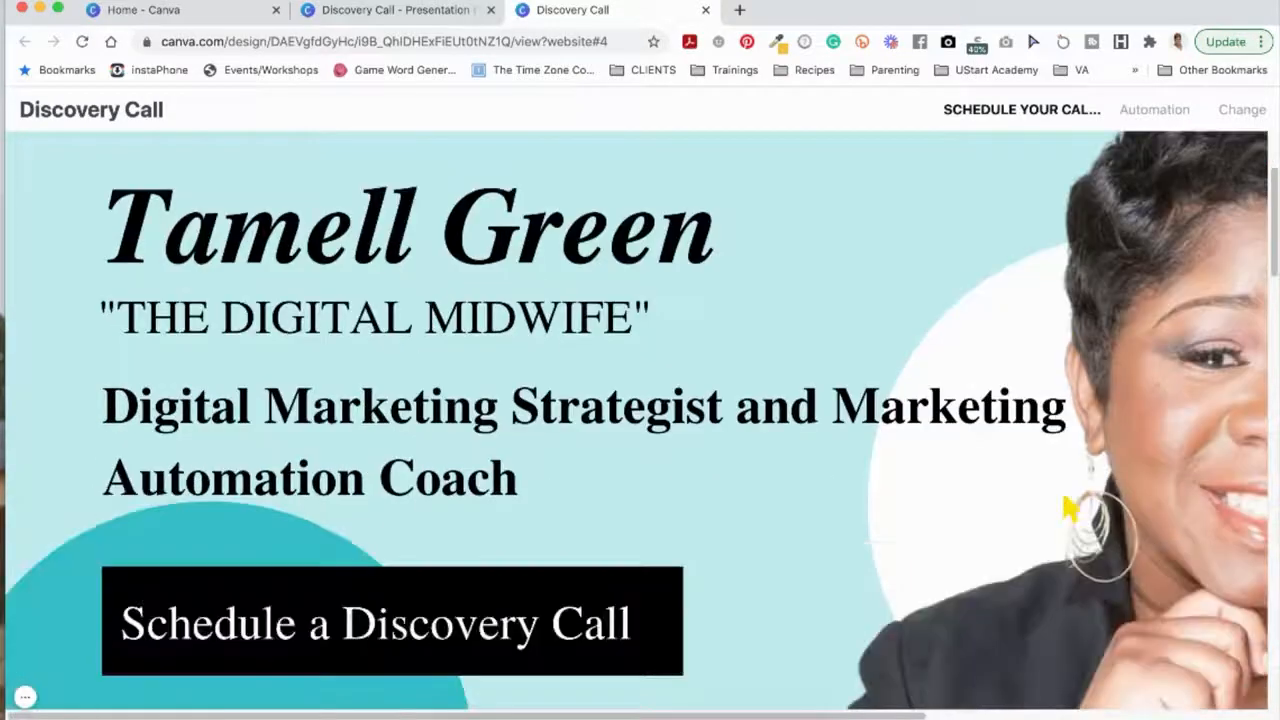
scroll(1068, 508, down, 10)
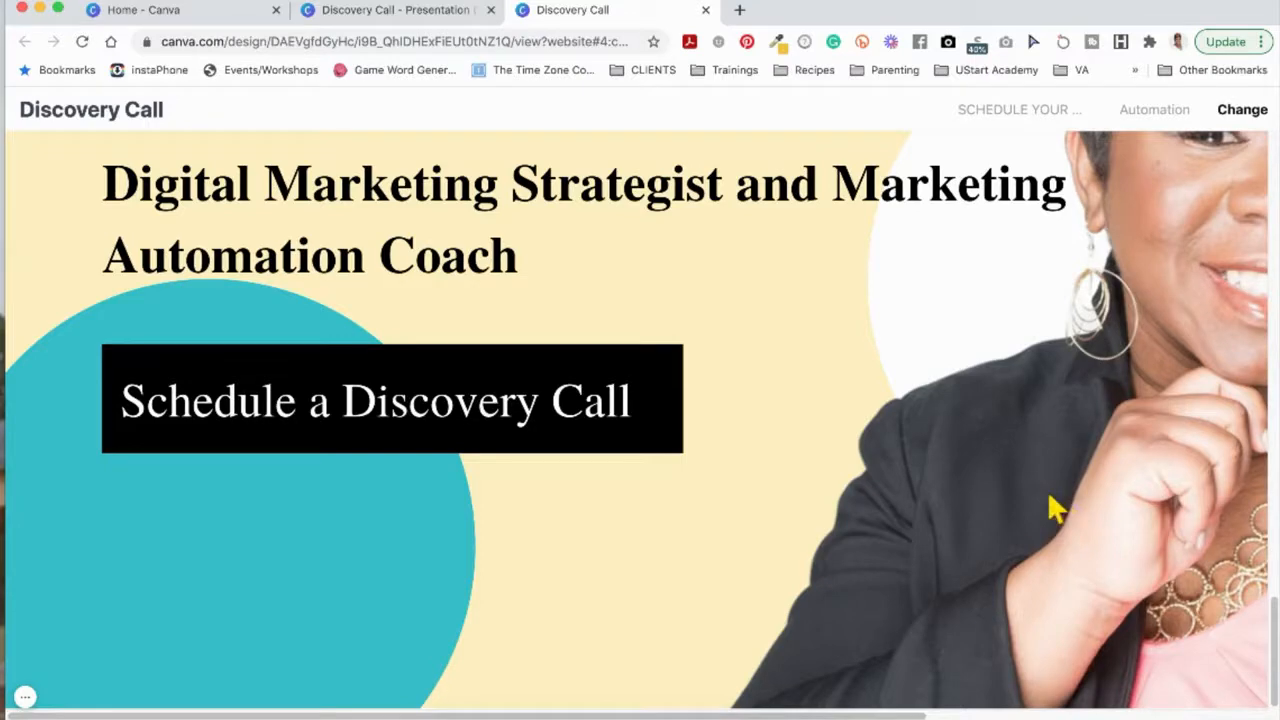
scroll(810, 480, up, 5)
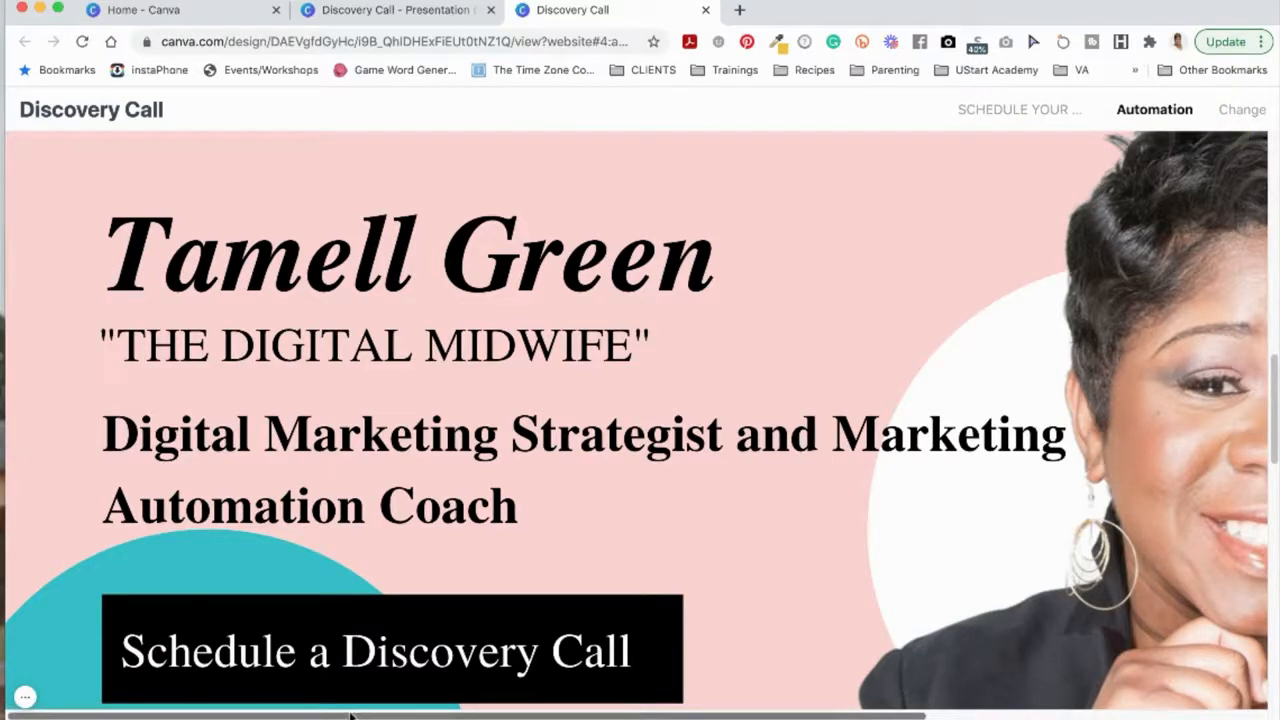
scroll(705, 712, right, 5)
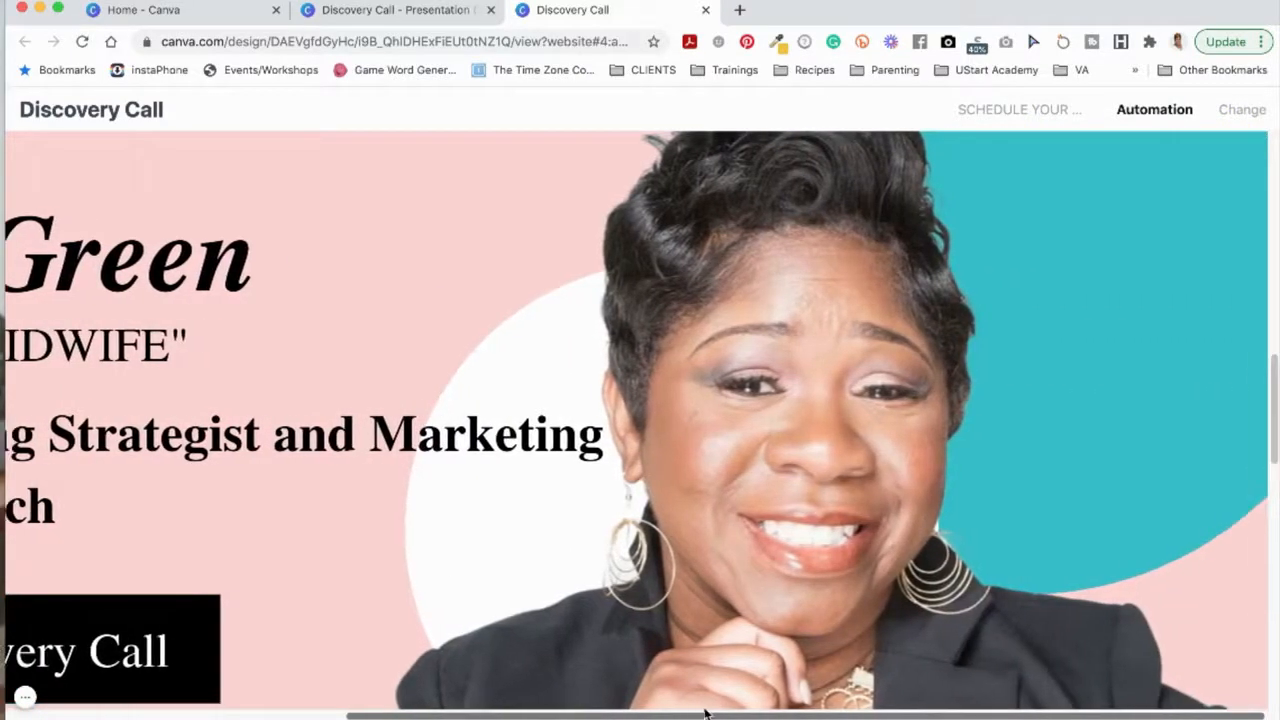
drag(729, 712, 253, 712)
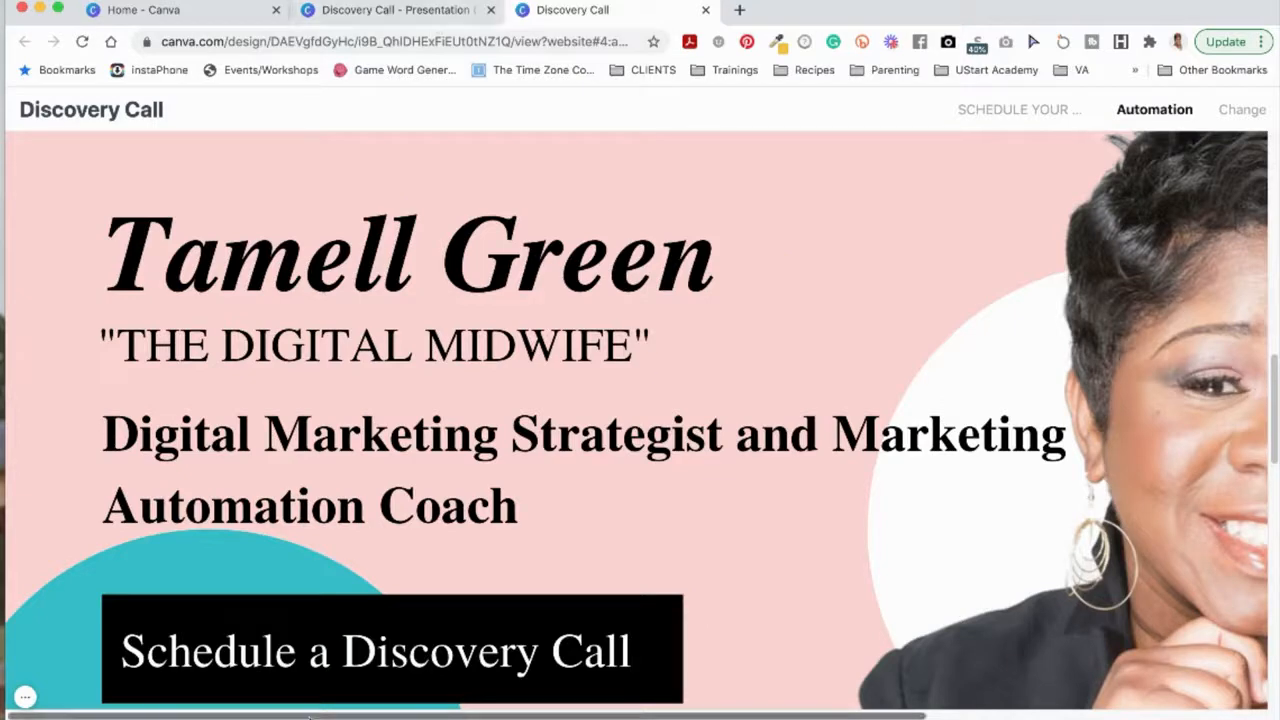
drag(314, 713, 652, 713)
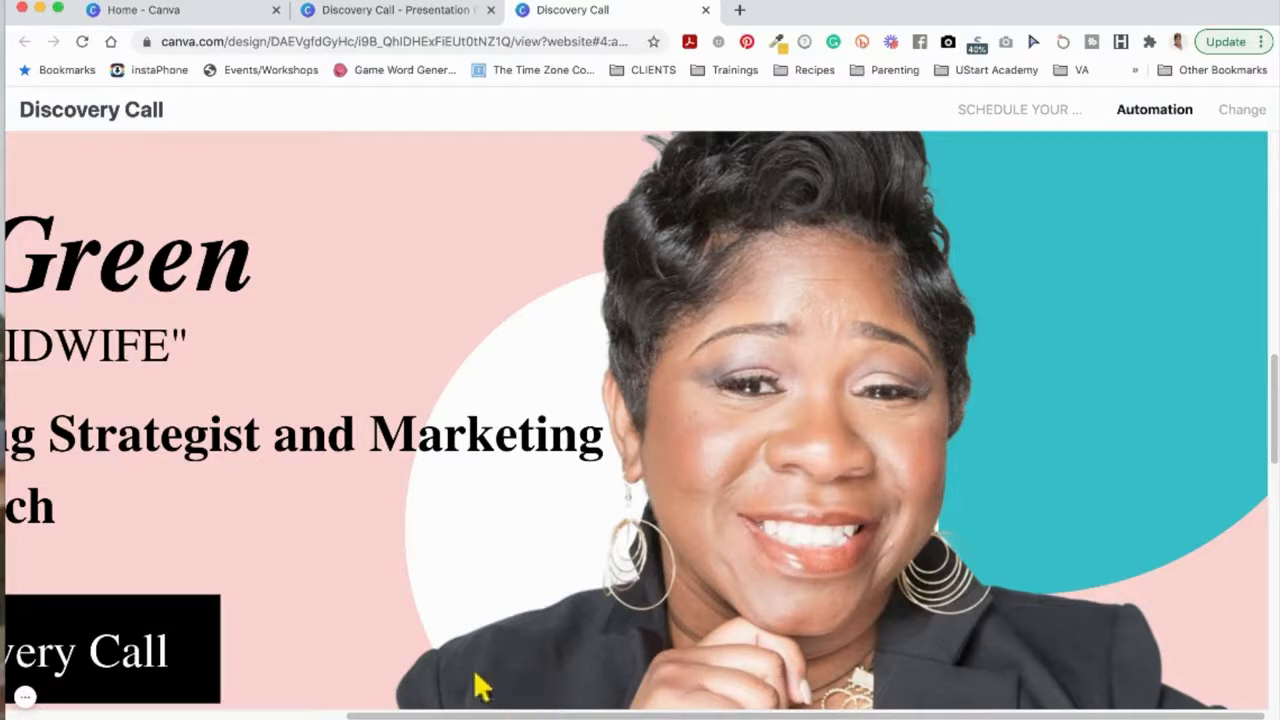
drag(508, 716, 243, 712)
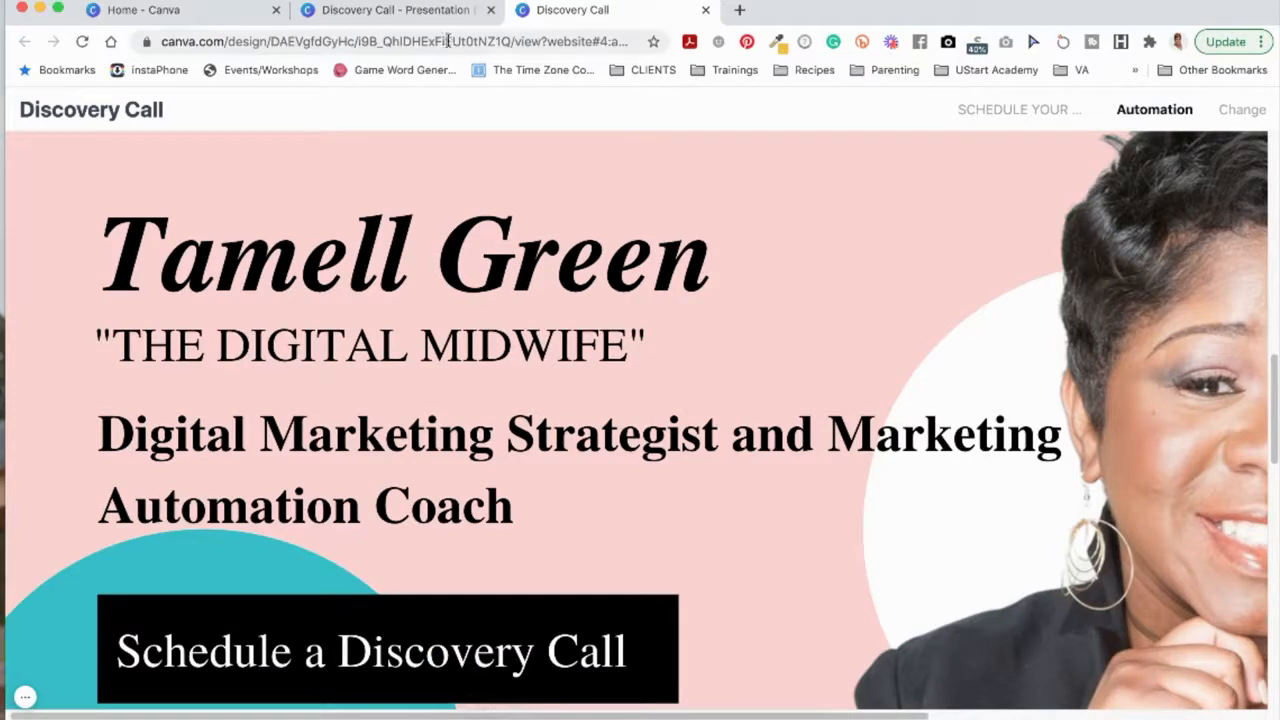
Step: Close the Standard website preview and delete pages 2 and 3 from the design
click(704, 12)
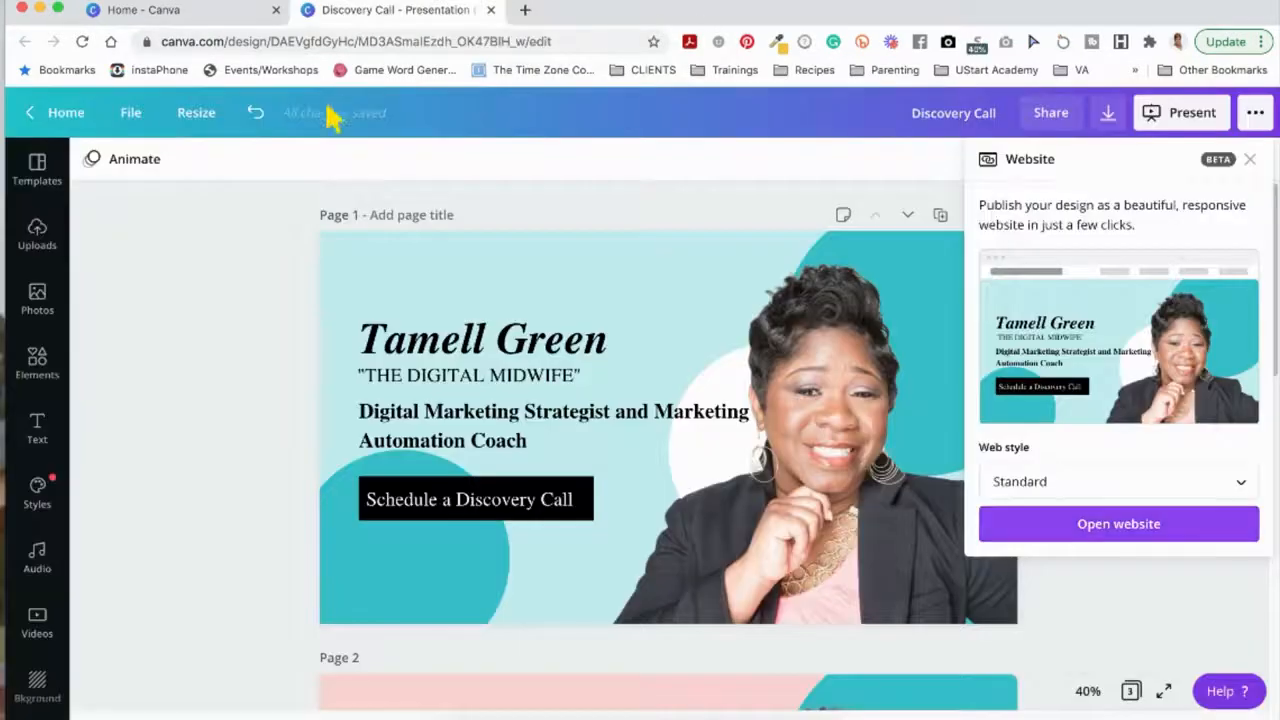
click(171, 429)
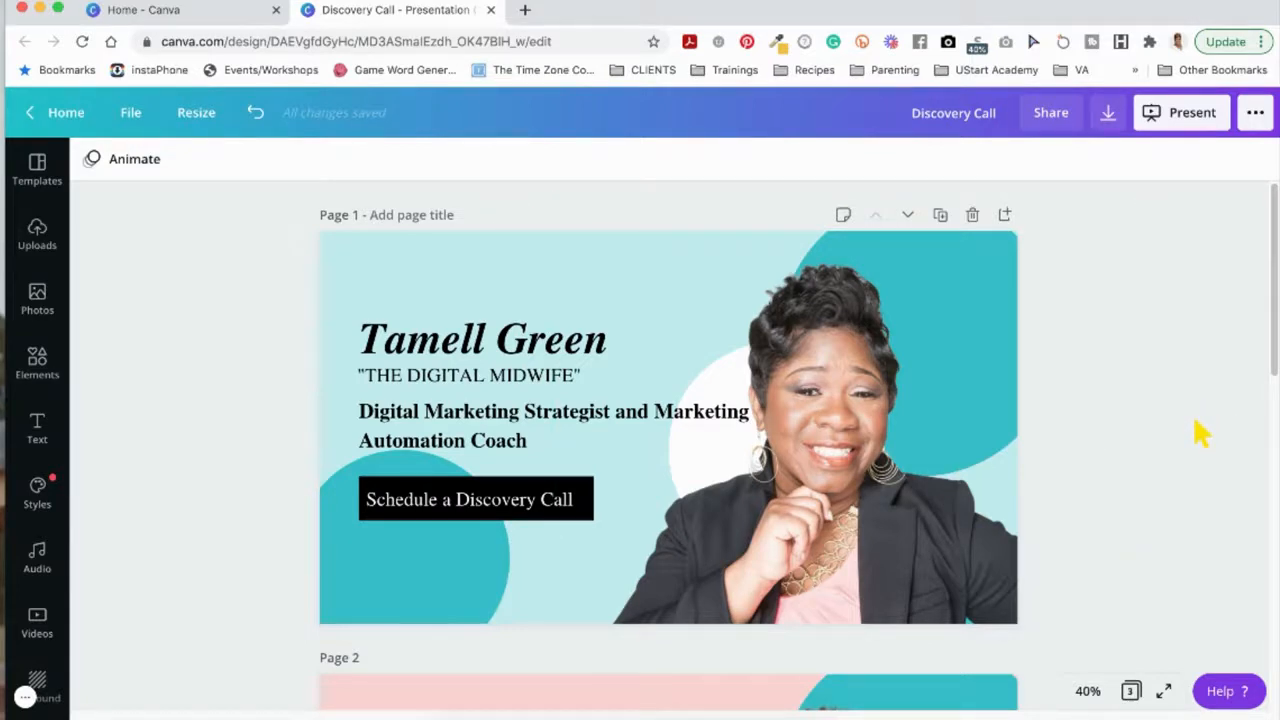
click(1255, 113)
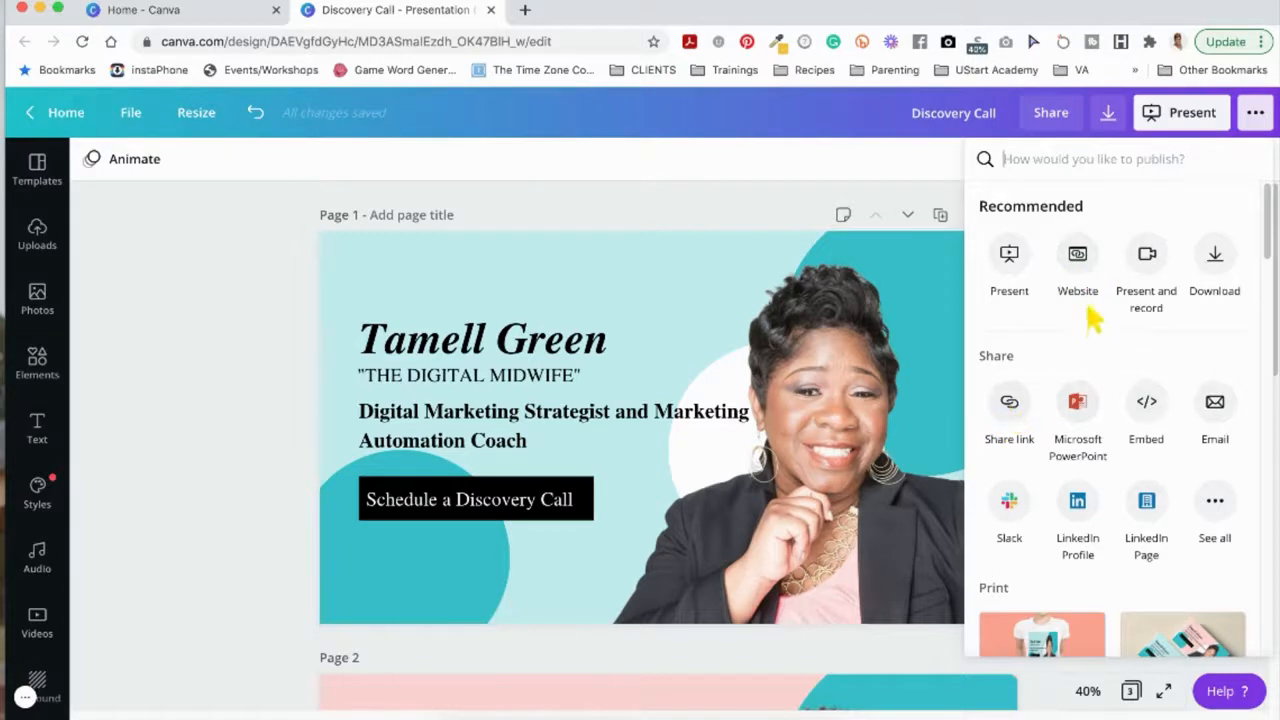
click(1078, 262)
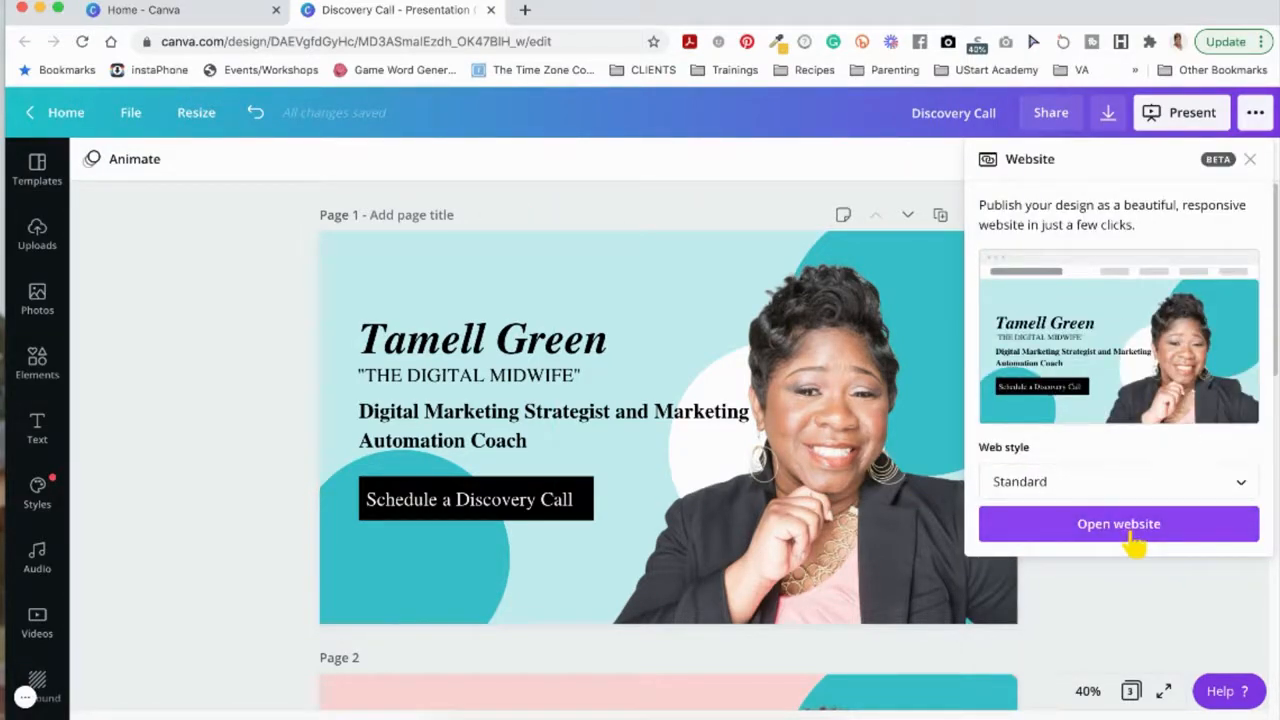
click(1068, 645)
scroll(1040, 630, down, 3)
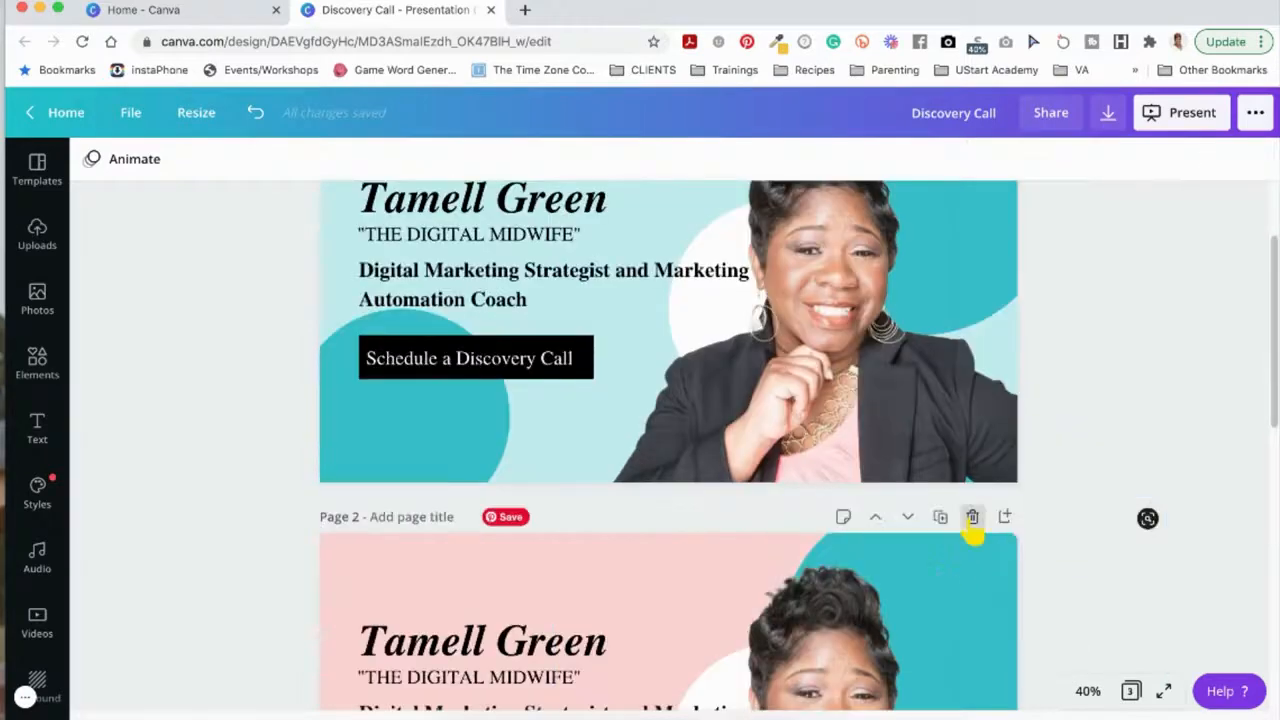
click(972, 517)
click(972, 517)
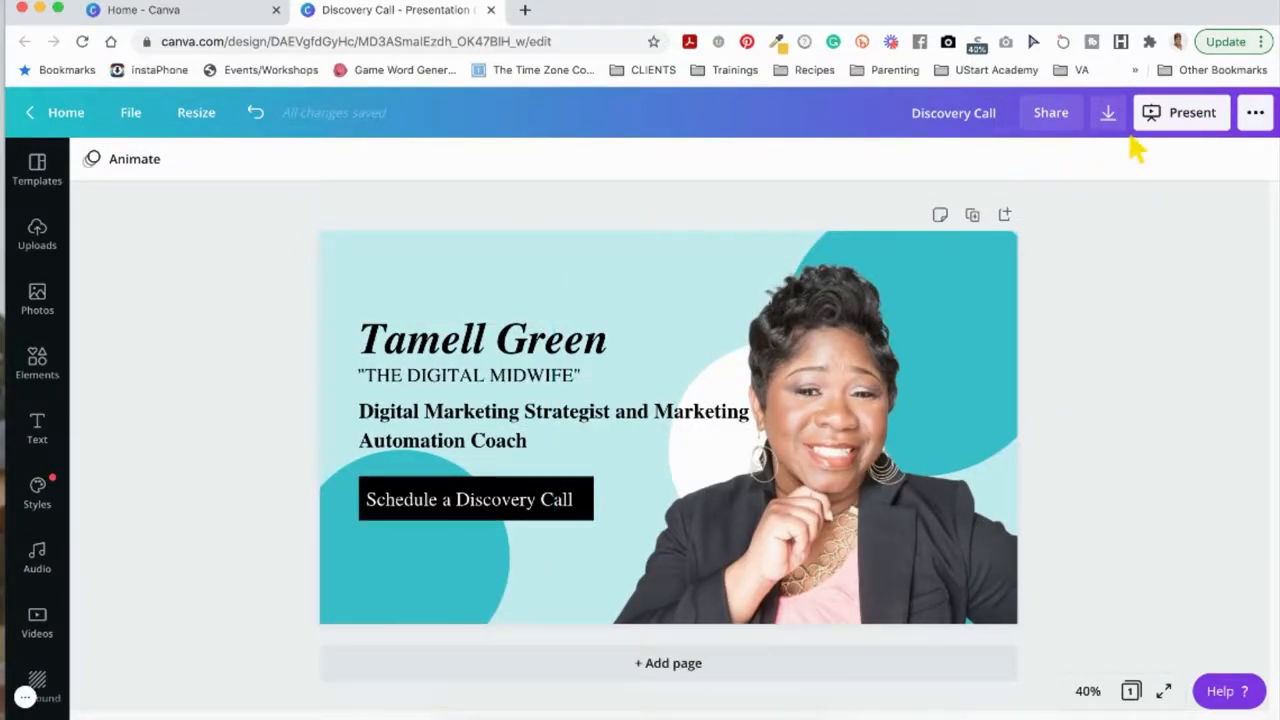
Step: Preview the single-page design as a website in the Standard style, and close that preview
click(1254, 114)
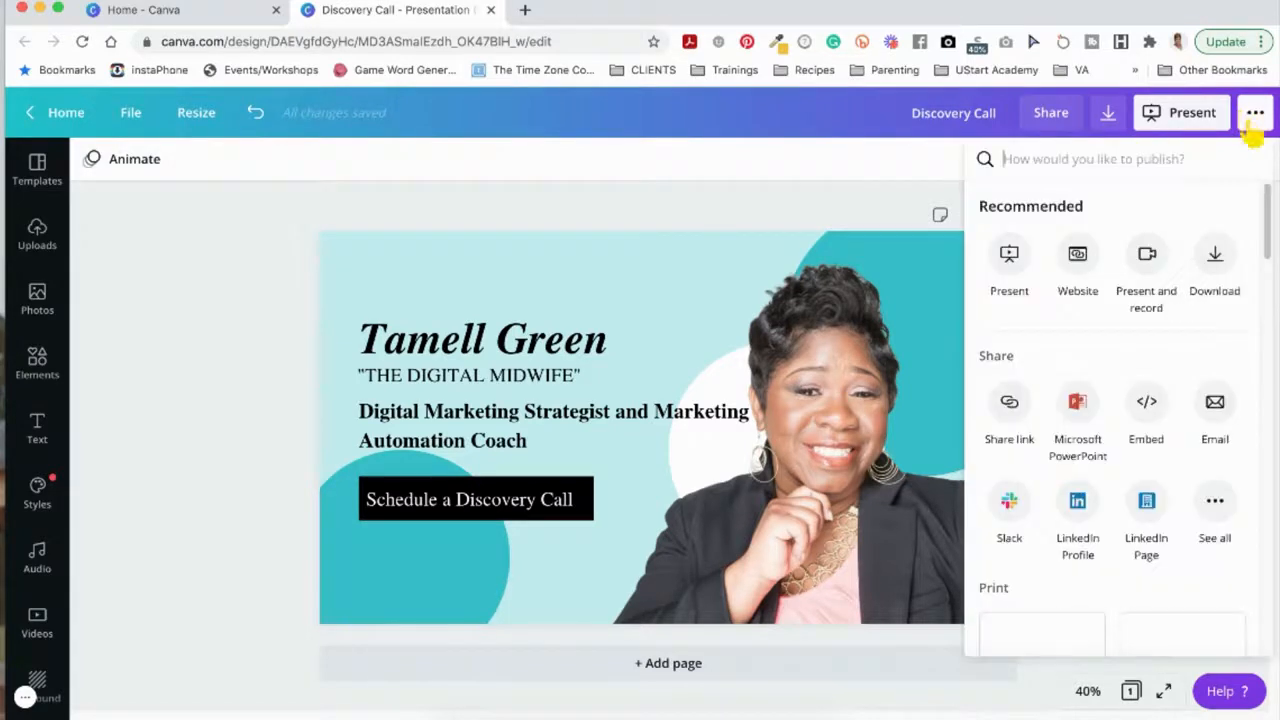
click(1077, 262)
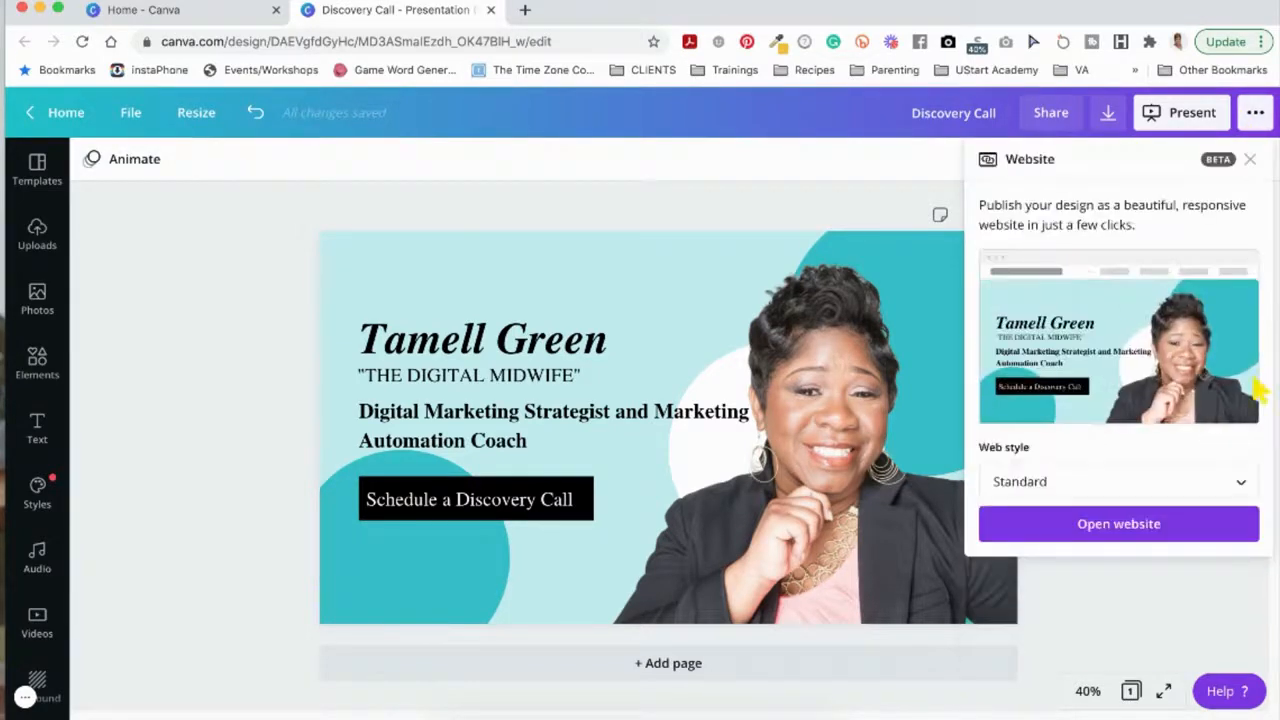
click(1120, 535)
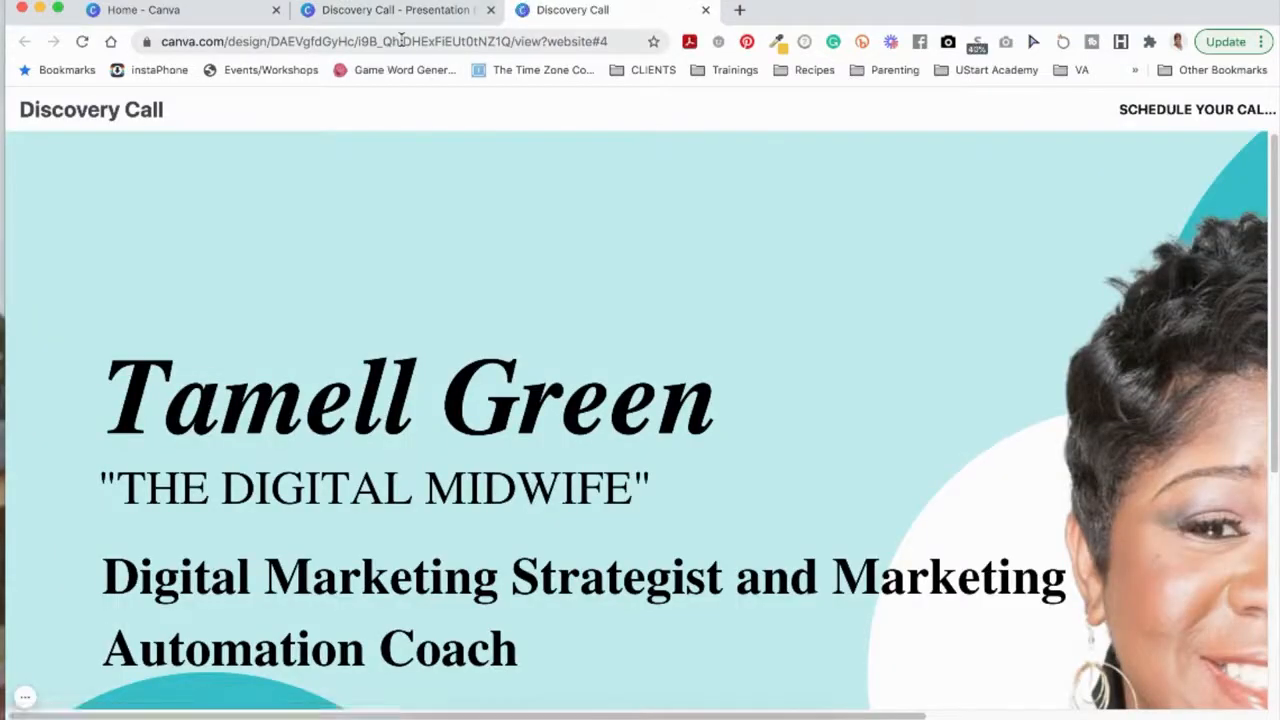
click(705, 10)
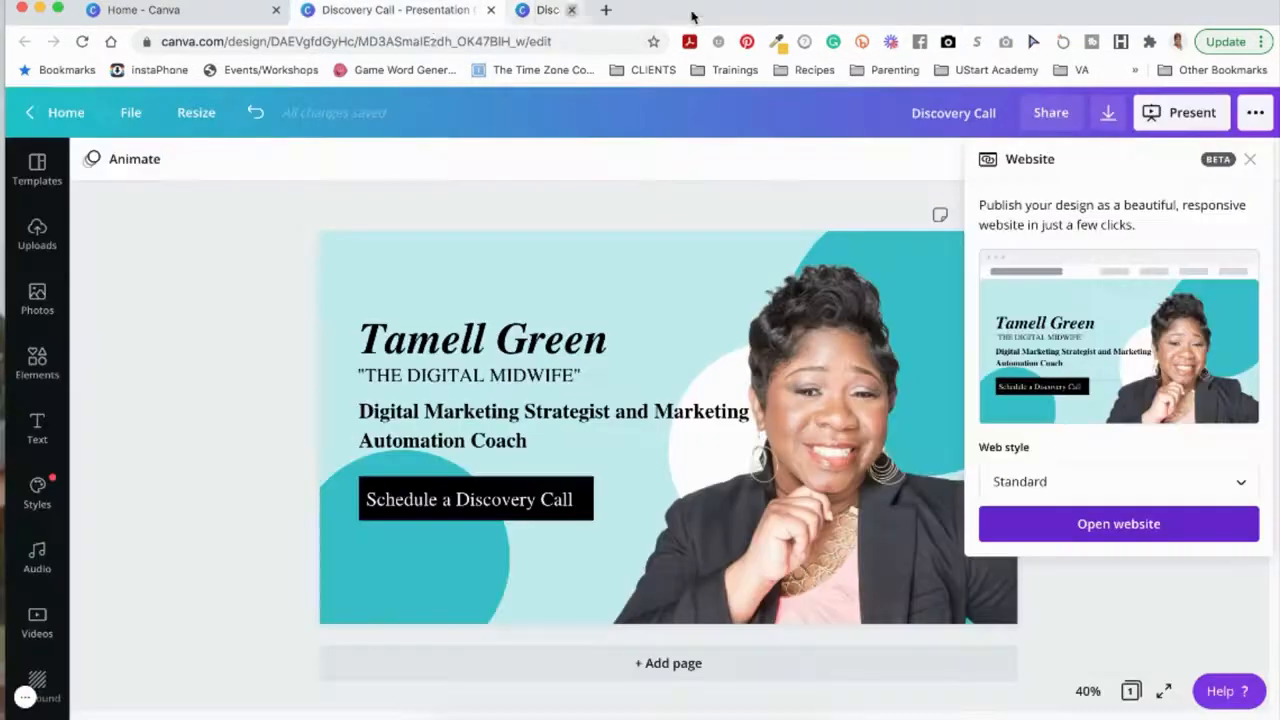
Step: Set the web style to Scrolling and open the single-page website
click(1040, 482)
click(1005, 340)
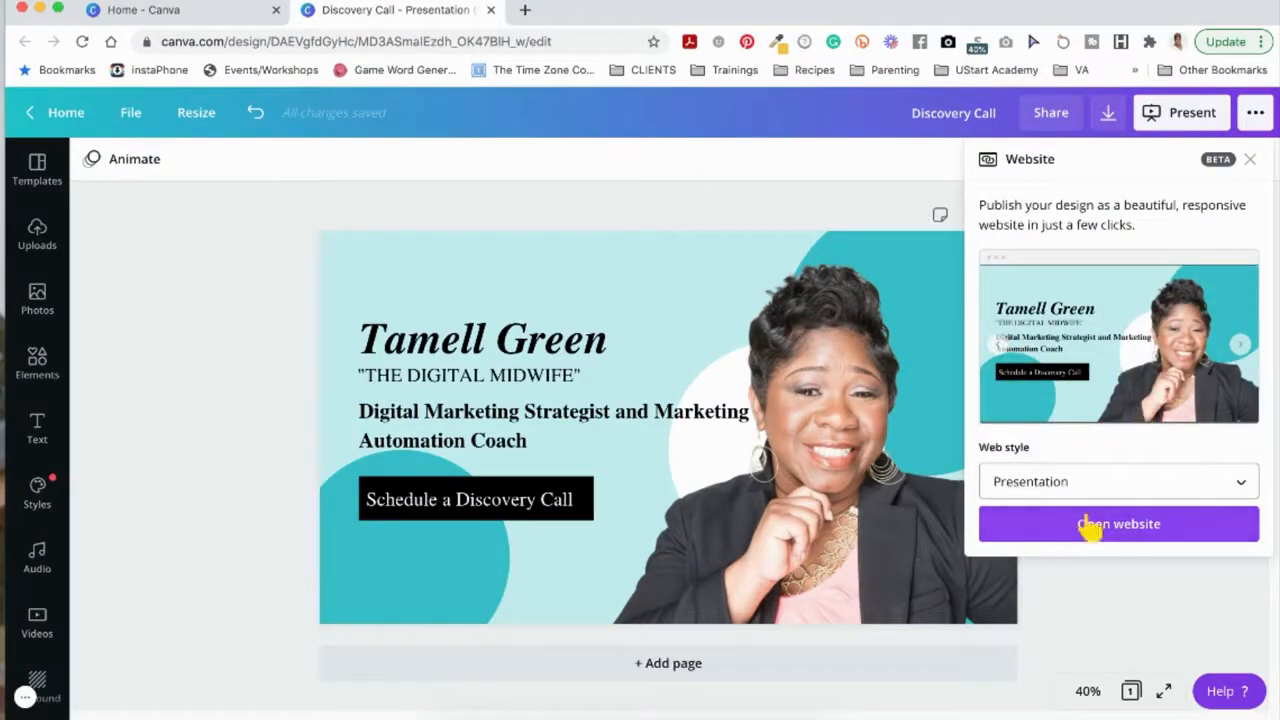
click(1020, 484)
click(1038, 532)
click(1080, 530)
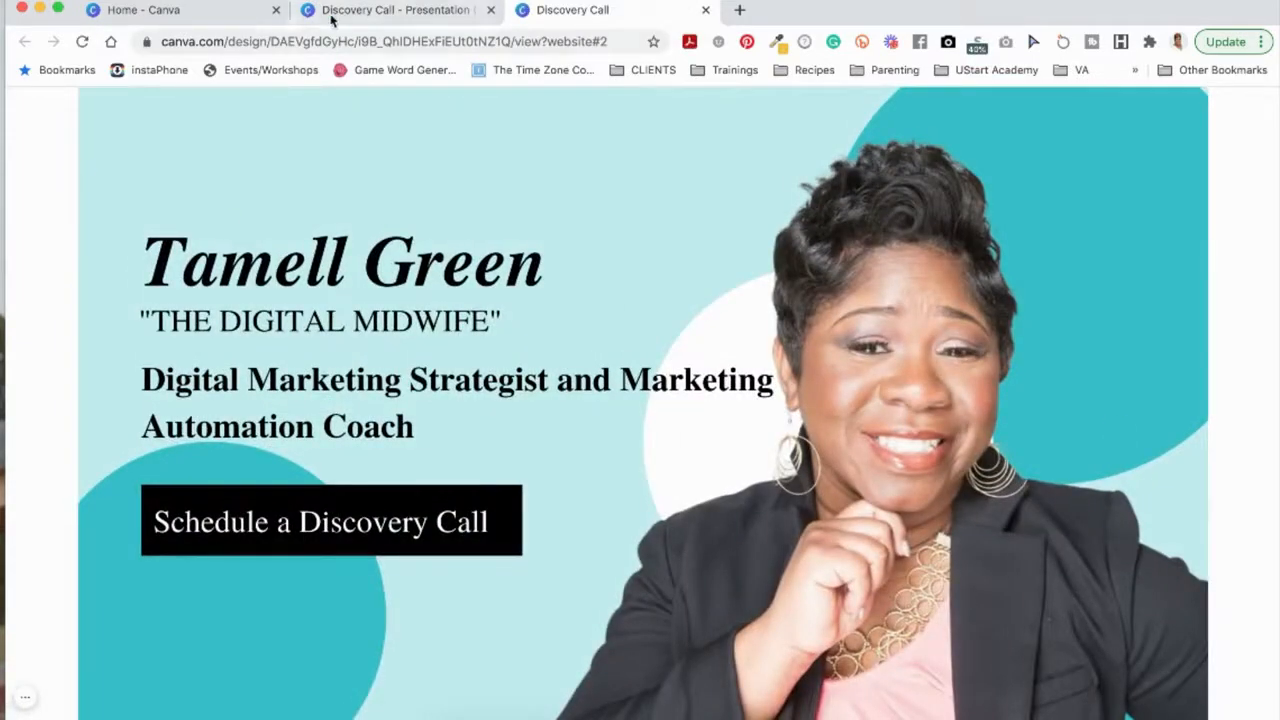
Step: Copy the published website's address, view the site in an incognito window, and close that window
click(393, 35)
right_click(393, 35)
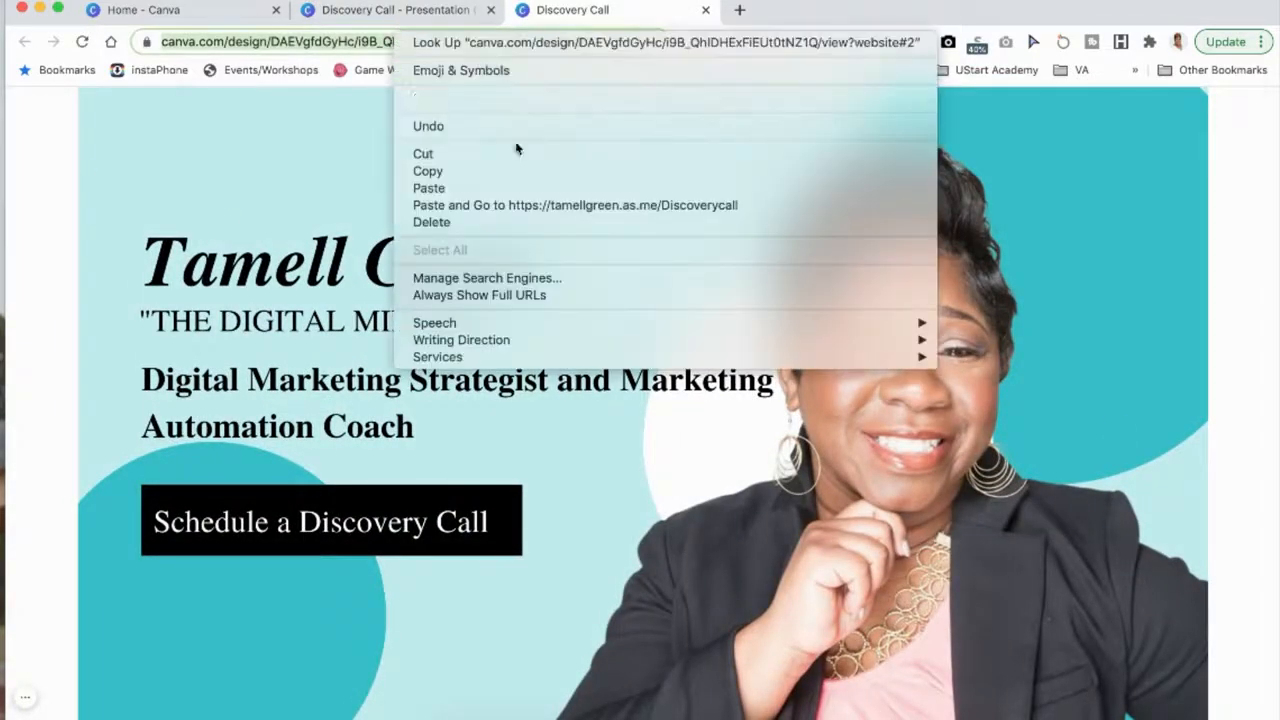
click(427, 171)
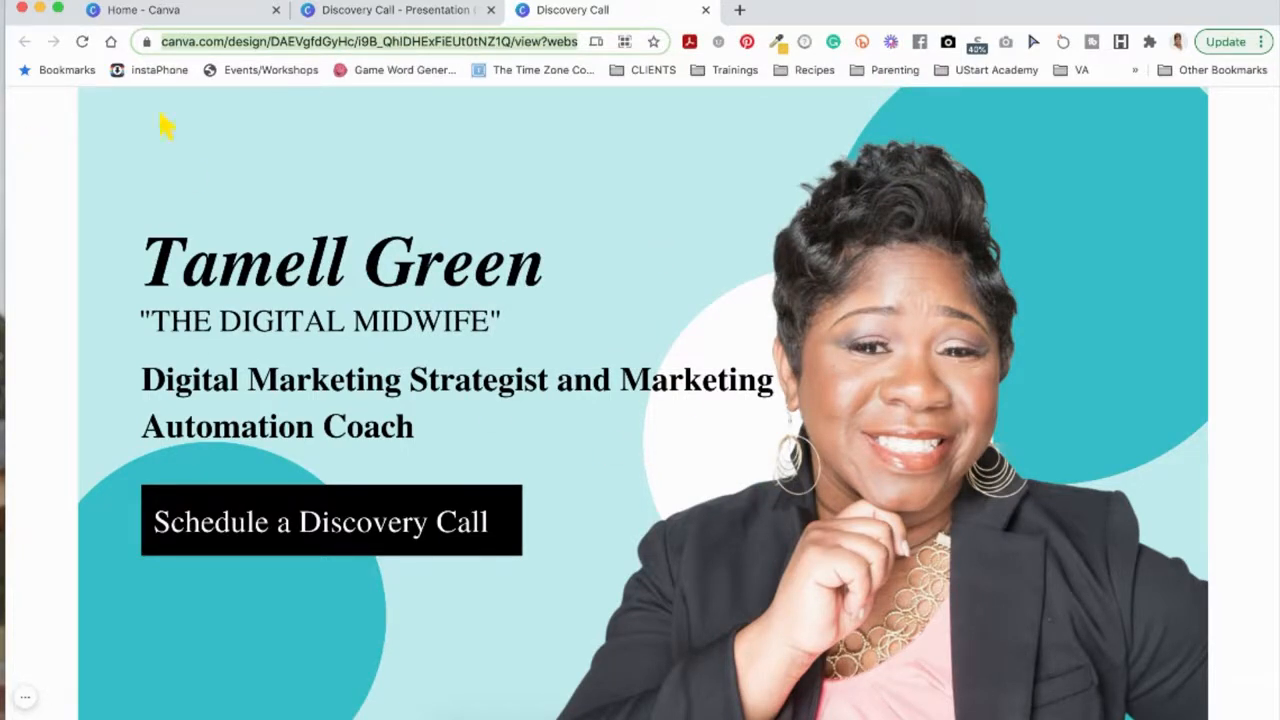
click(112, 2)
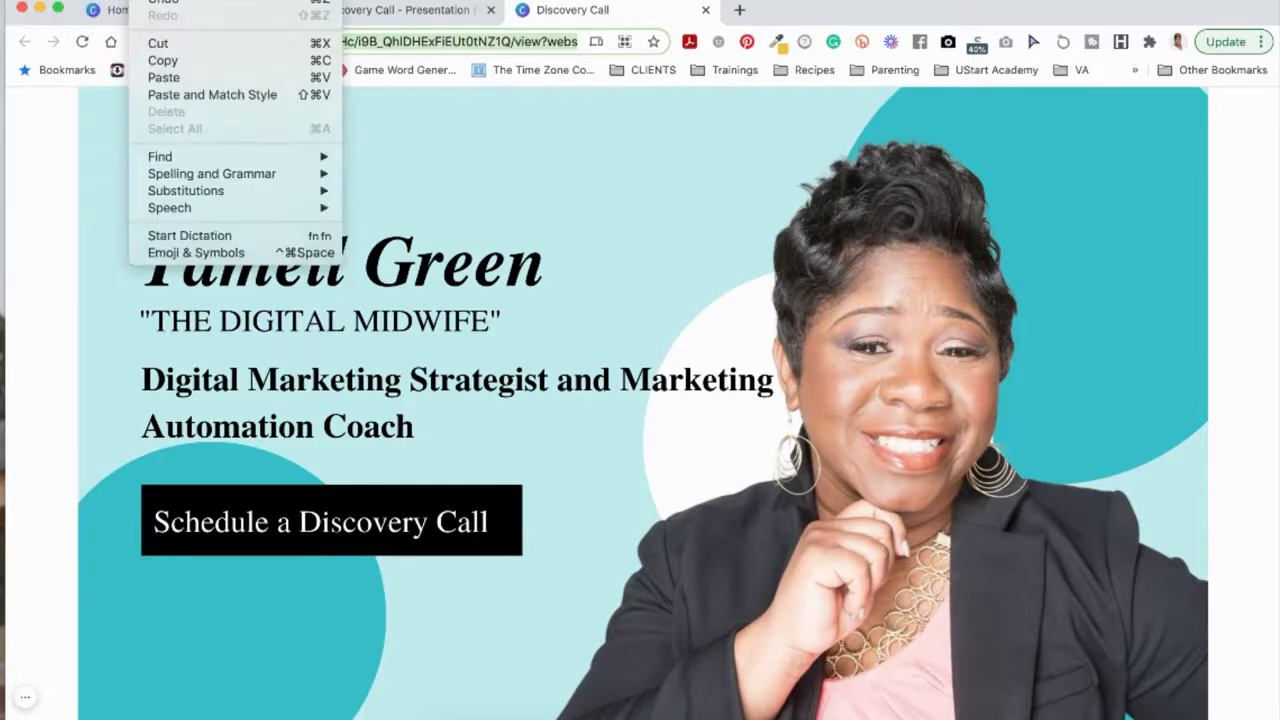
click(121, 40)
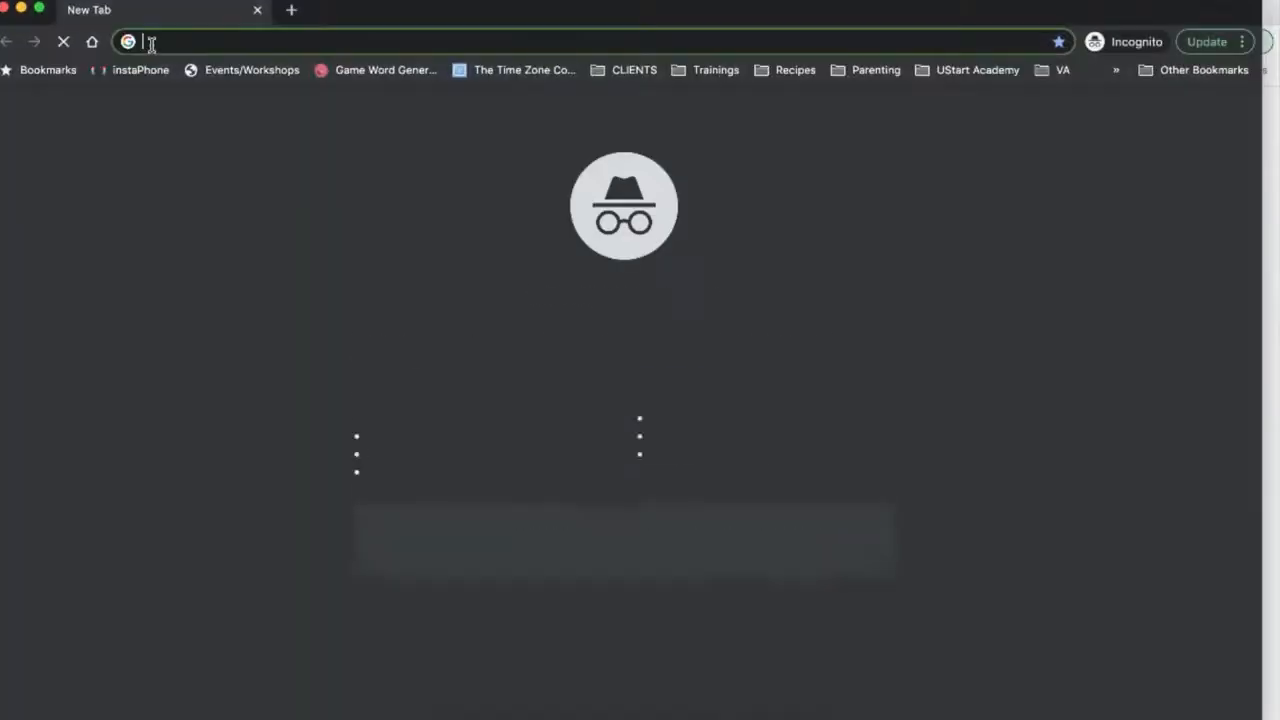
key(super+v)
key(Return)
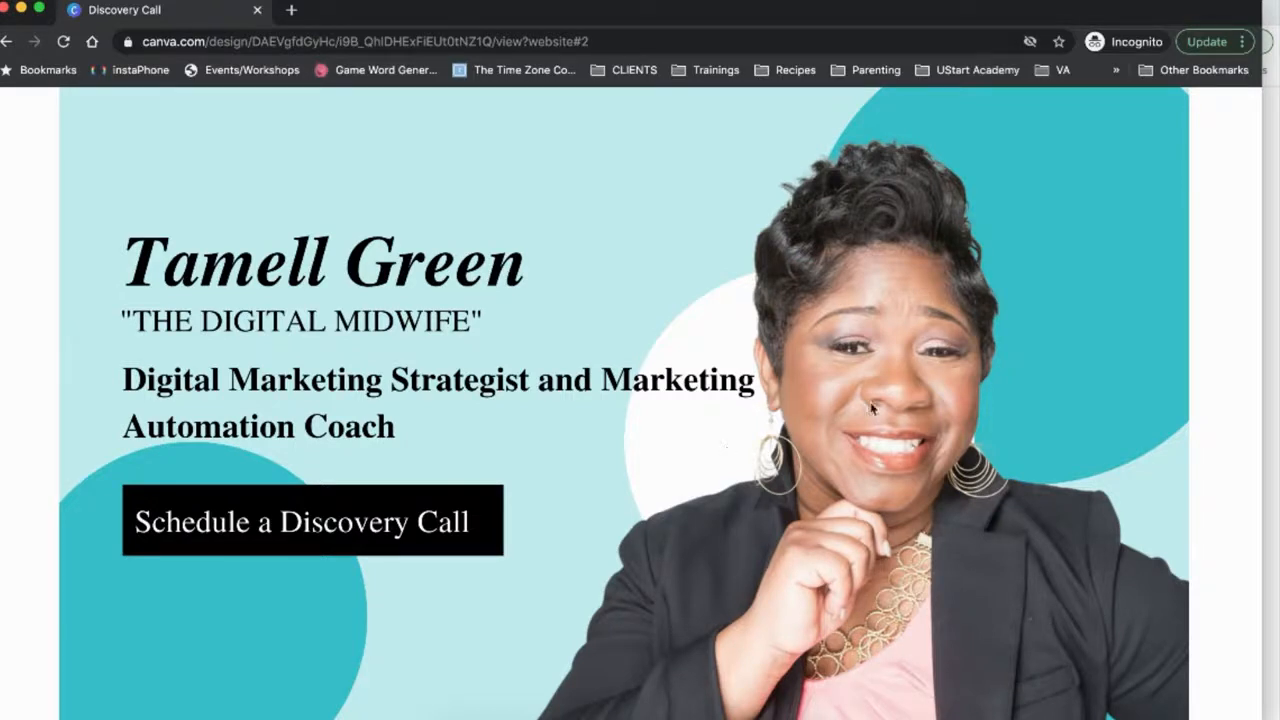
click(5, 8)
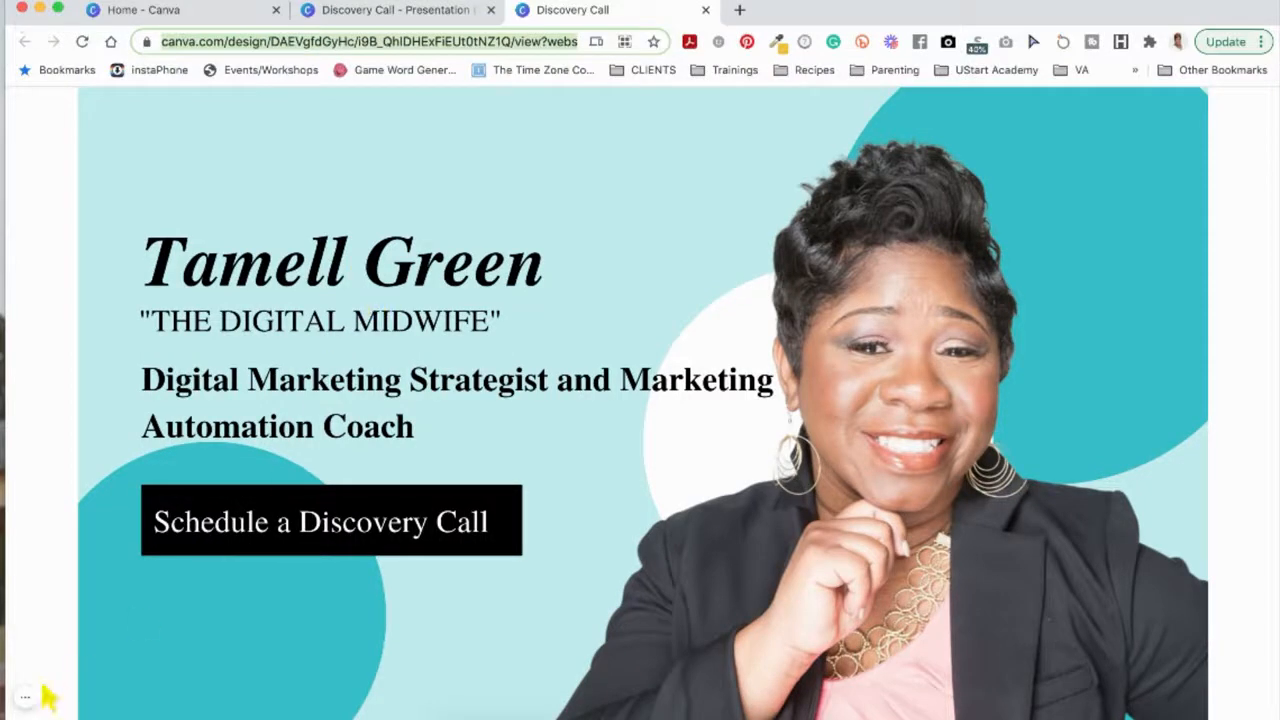